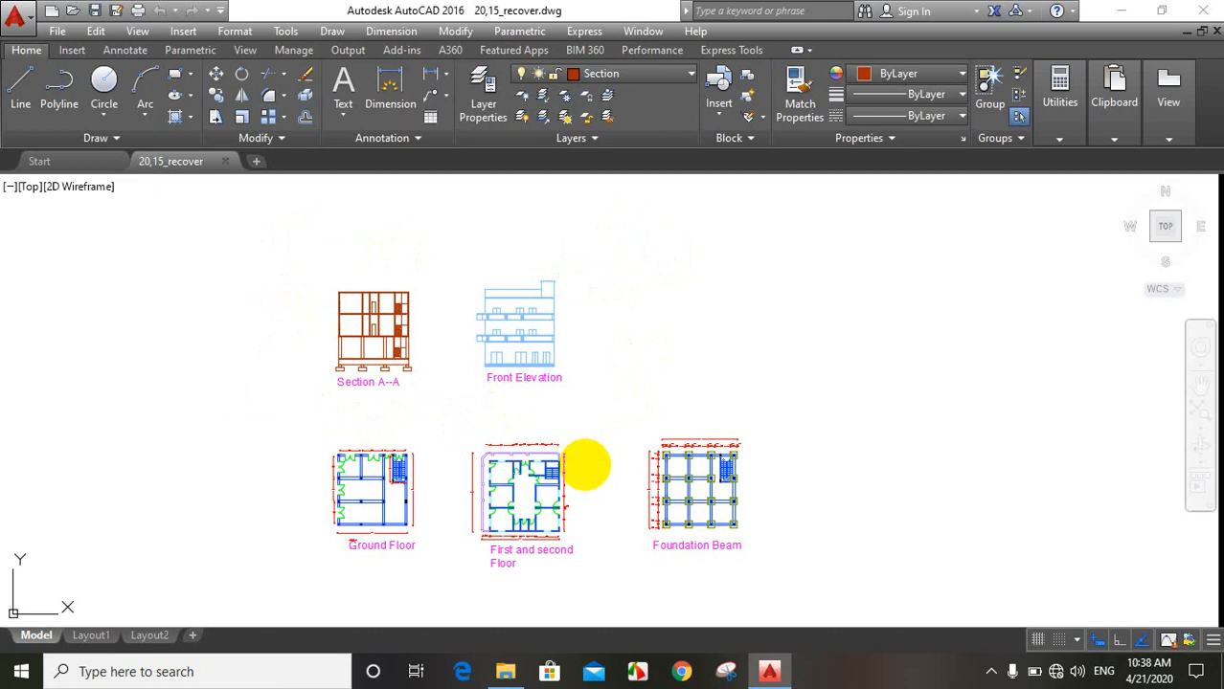
- Start plotting the model with the DWG To PDF.pc3 plotter on ISO A4 (210.00 x 297.00 MM) paper
key(ctrl+p)
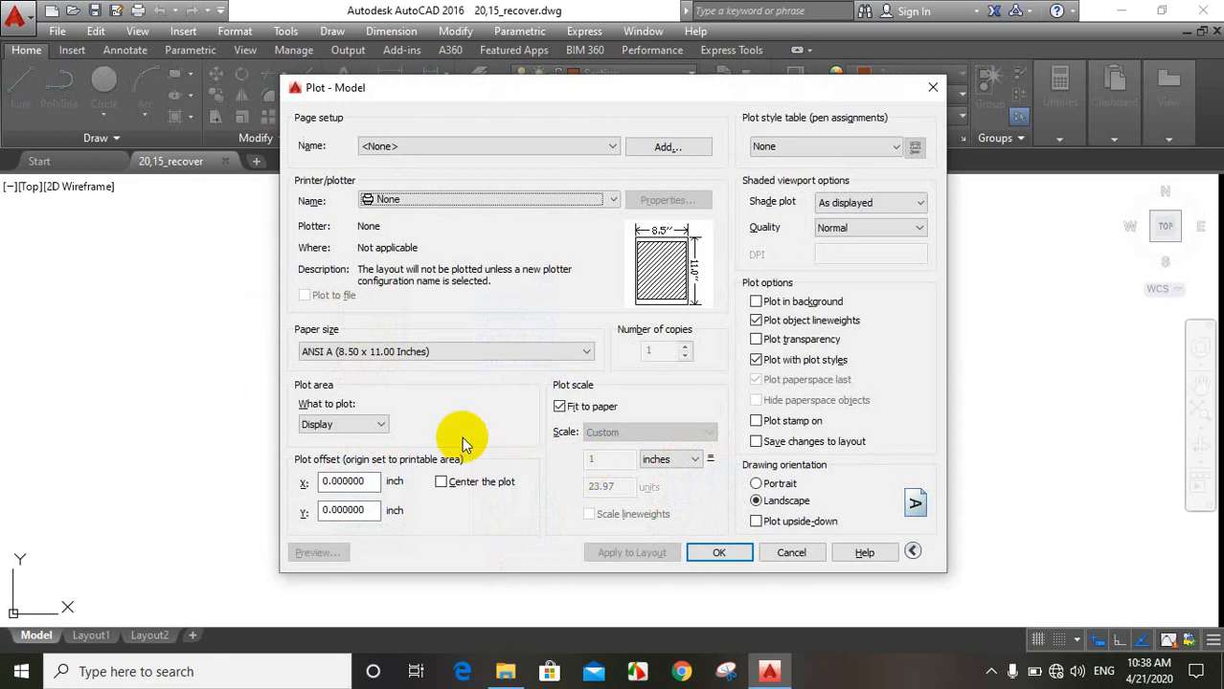
click(372, 203)
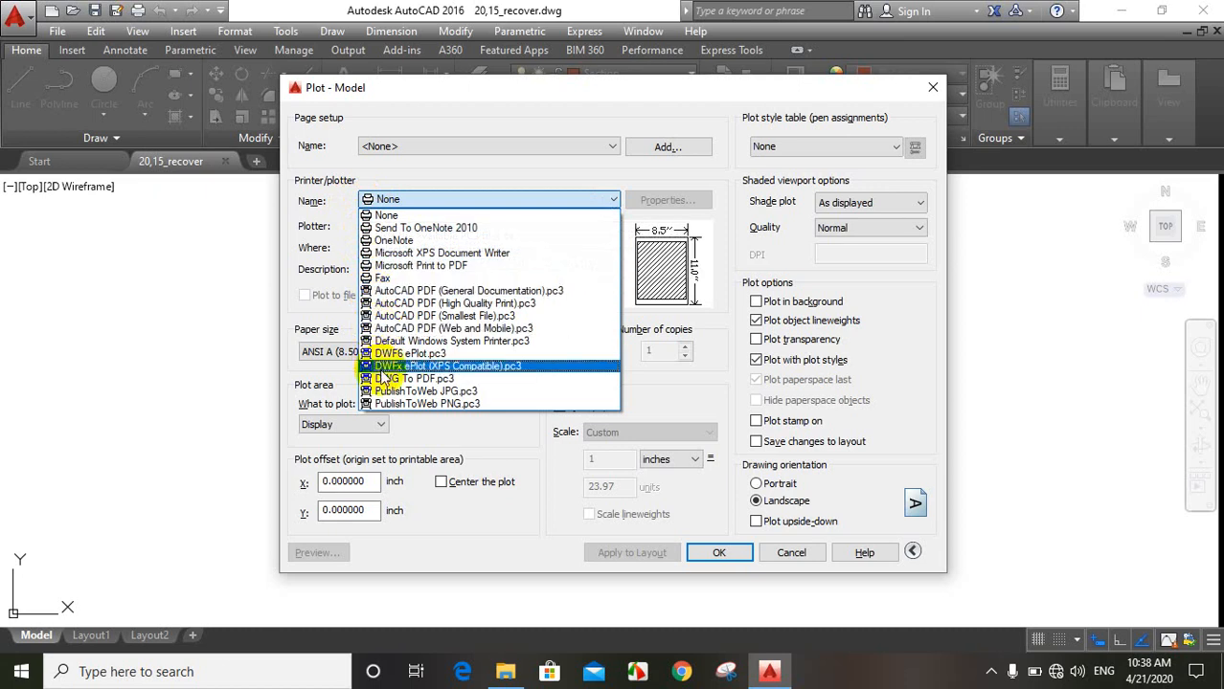
click(428, 379)
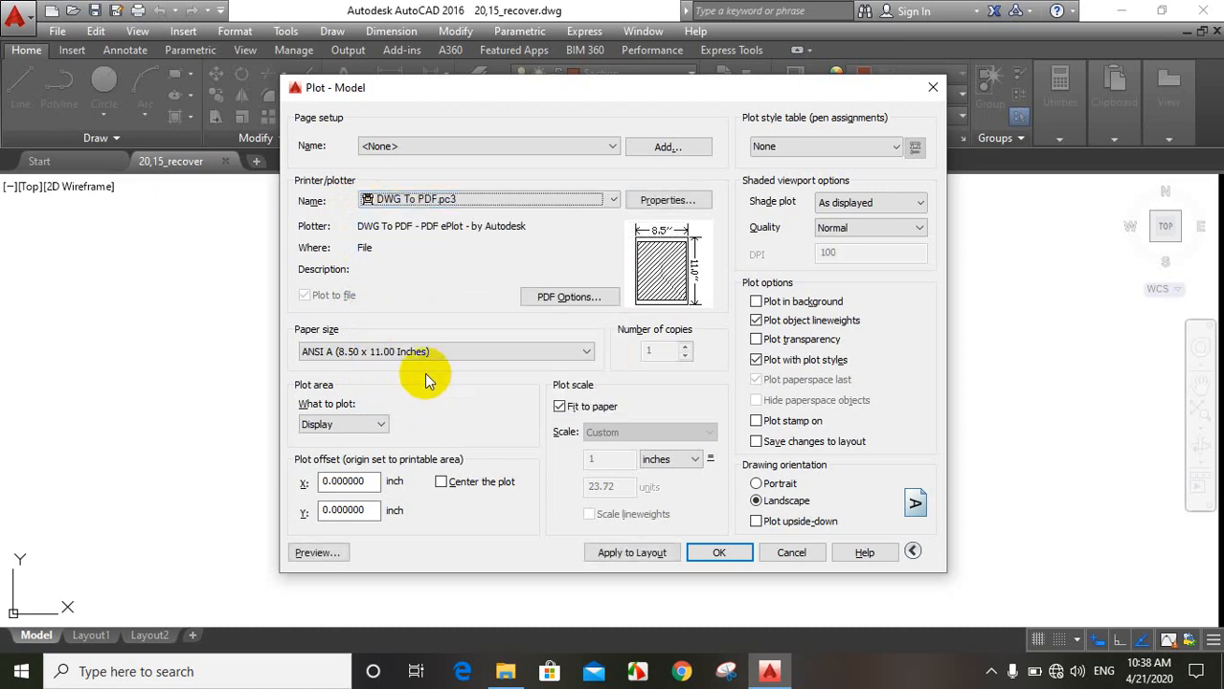
click(388, 352)
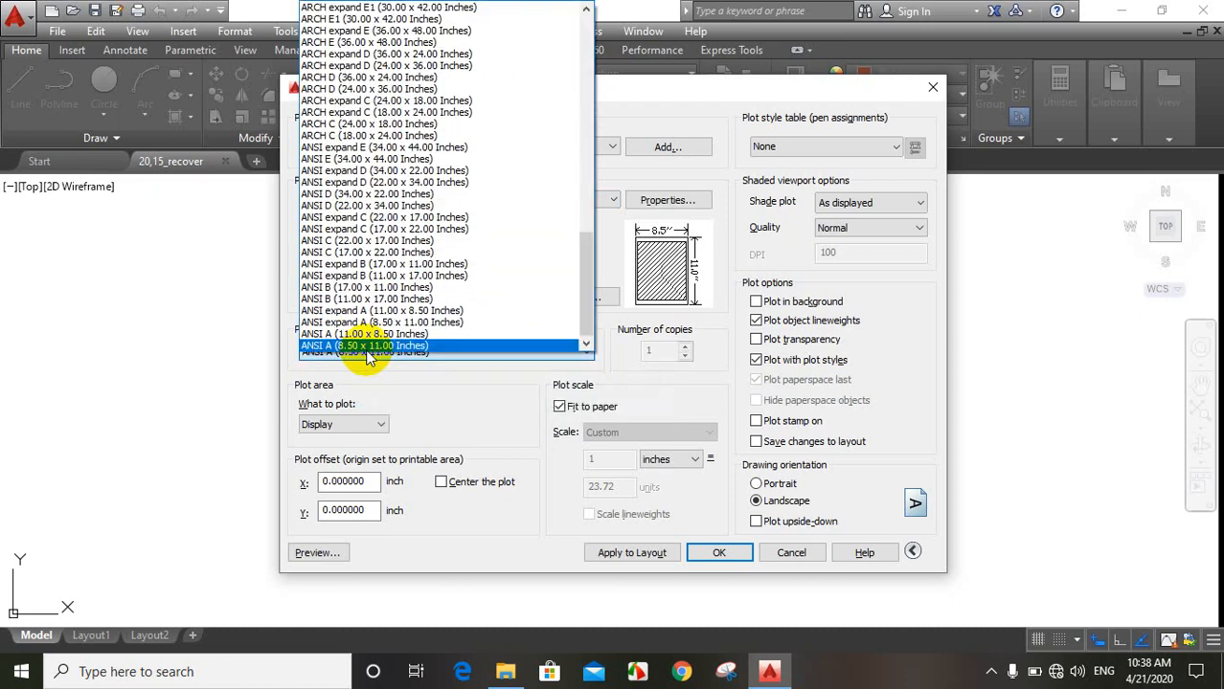
click(587, 9)
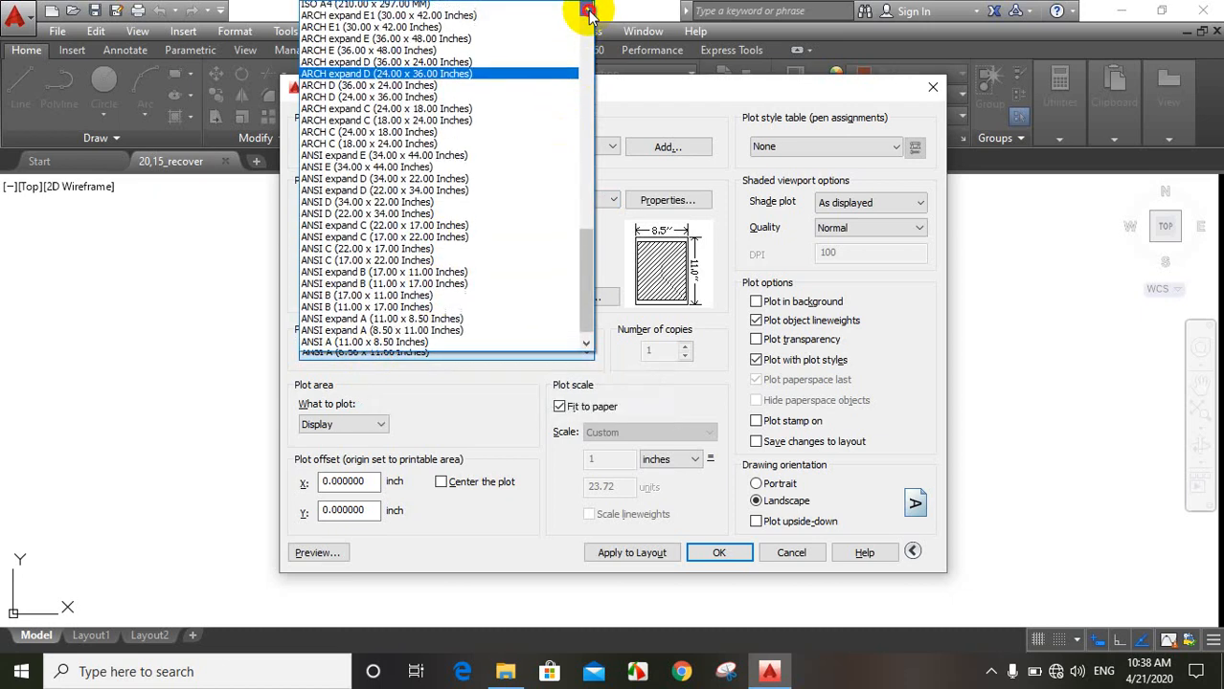
click(587, 9)
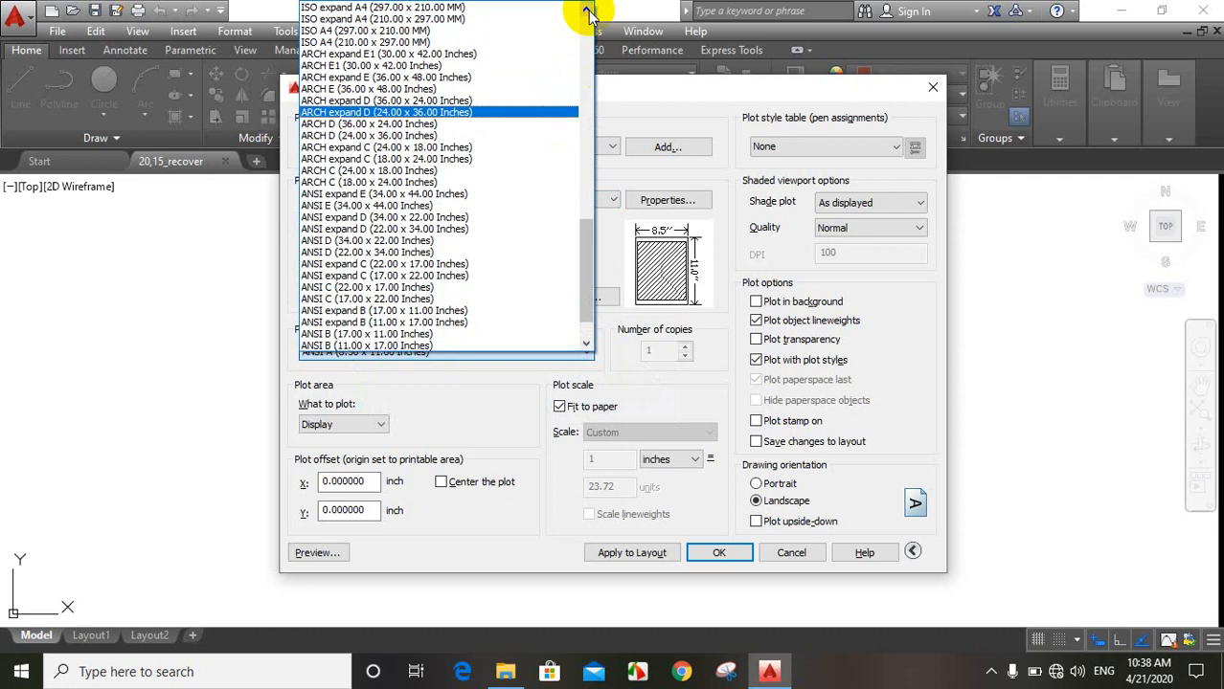
click(450, 43)
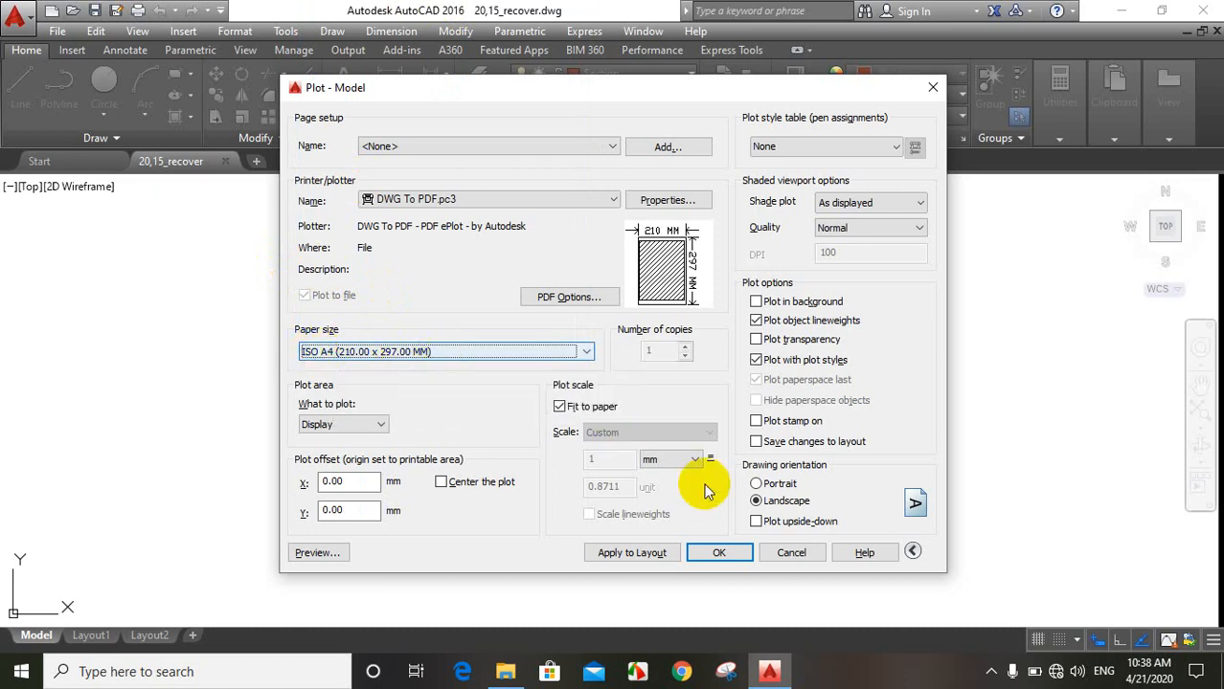
- Set the plot to portrait orientation, scaled to fit the paper and centered on the sheet
click(765, 485)
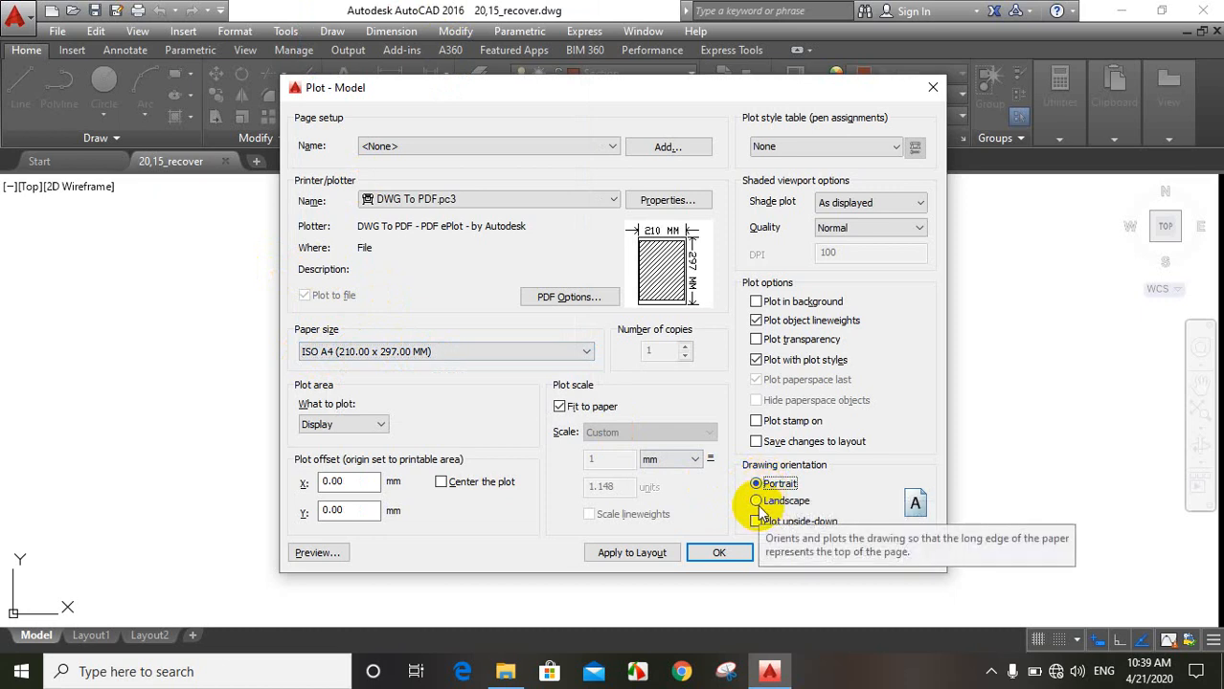
click(558, 407)
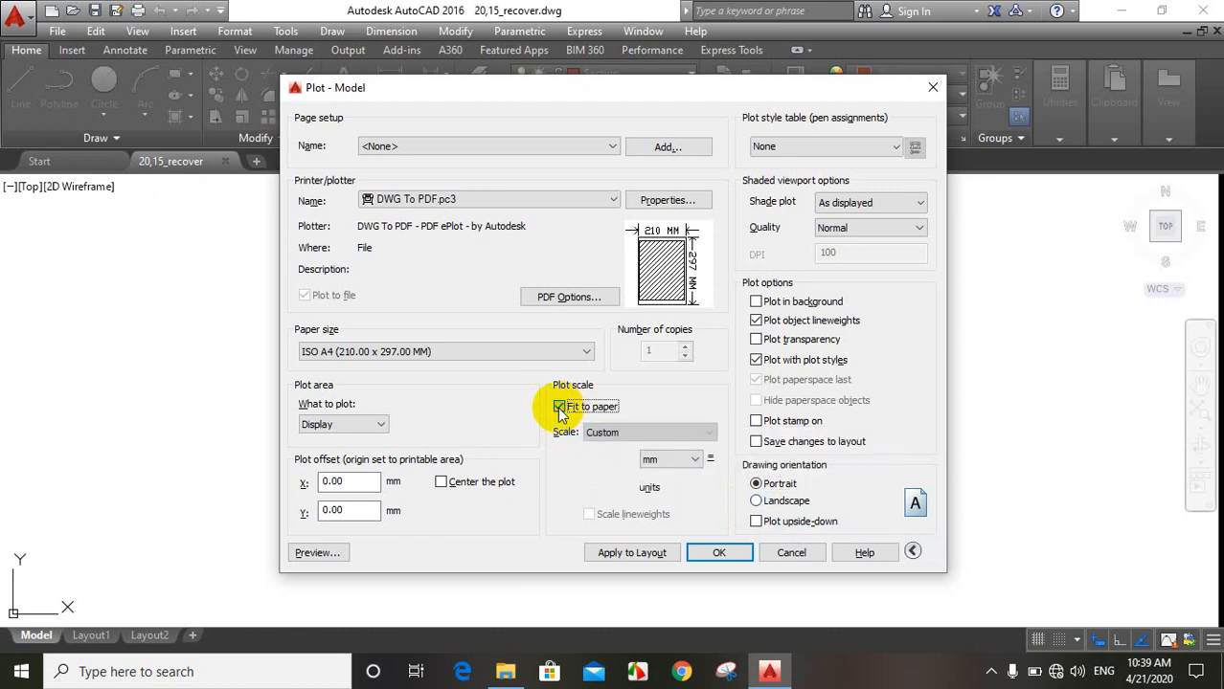
click(561, 407)
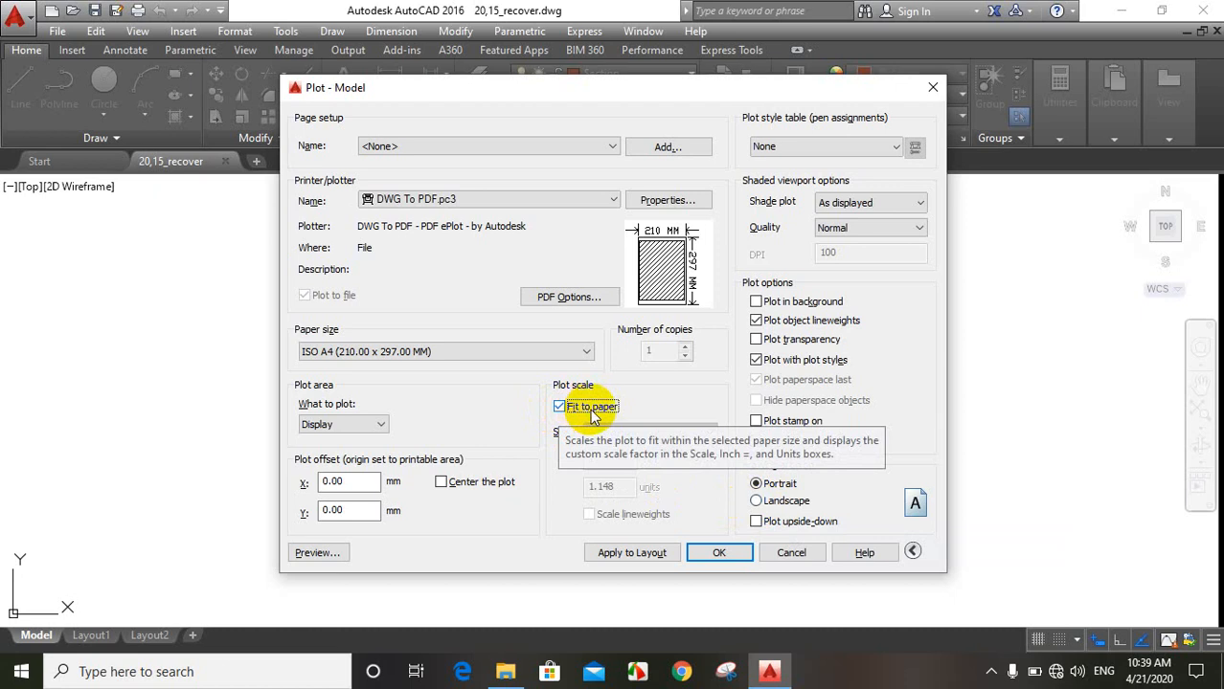
click(441, 484)
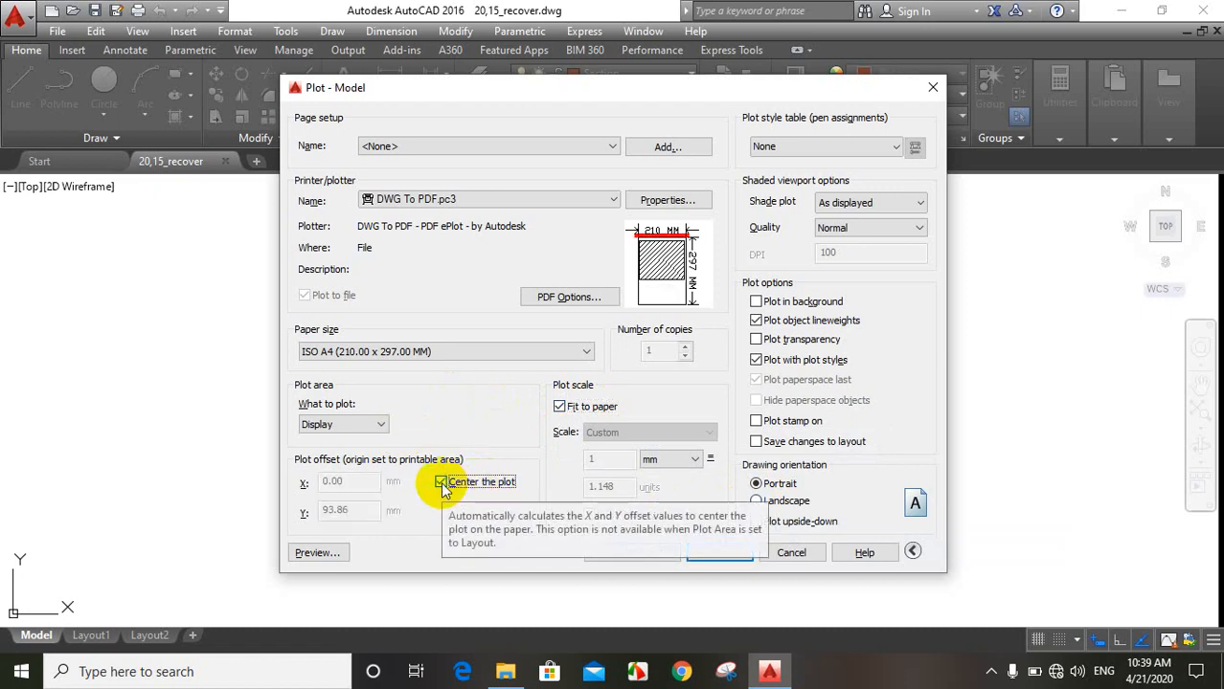
- Set the plot area to a window enclosing the Ground Floor plan together with its dimensions and title
click(360, 427)
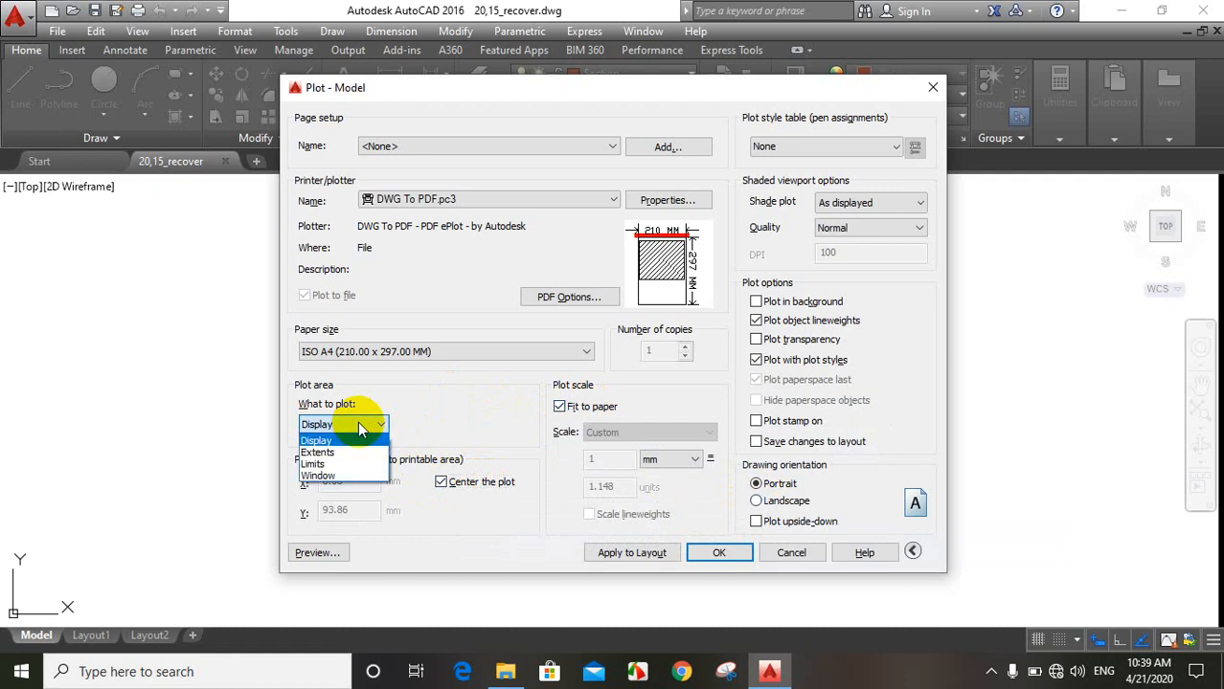
click(316, 476)
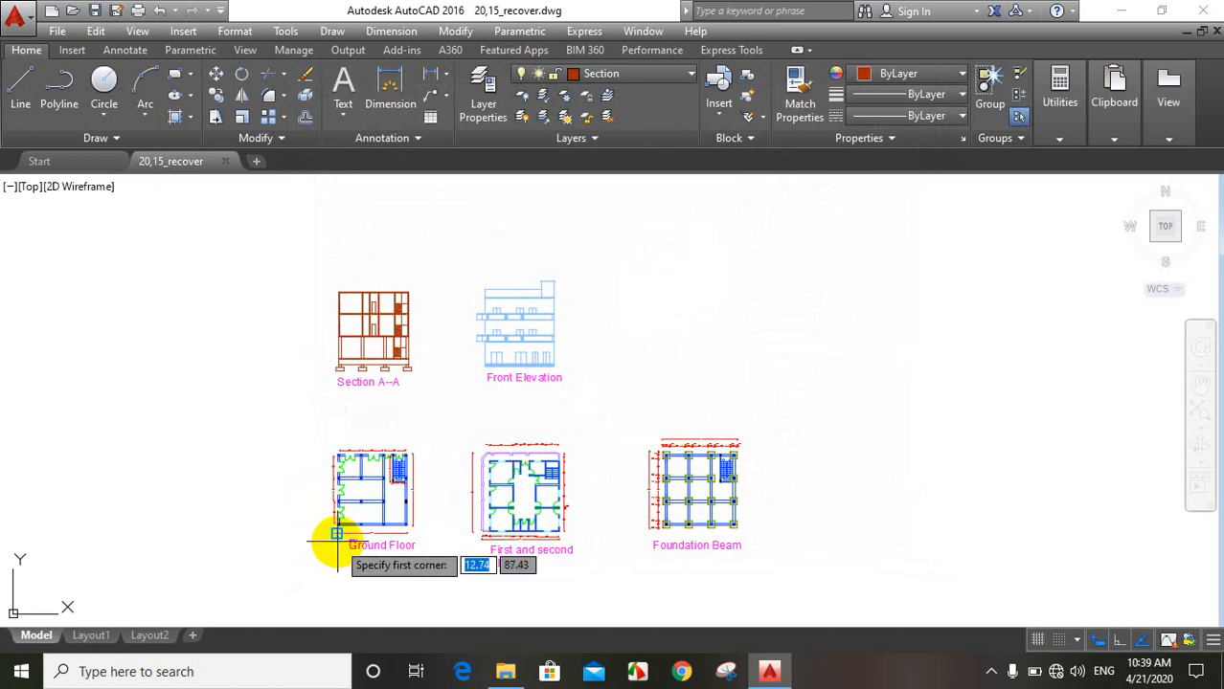
scroll(338, 542, up, 2)
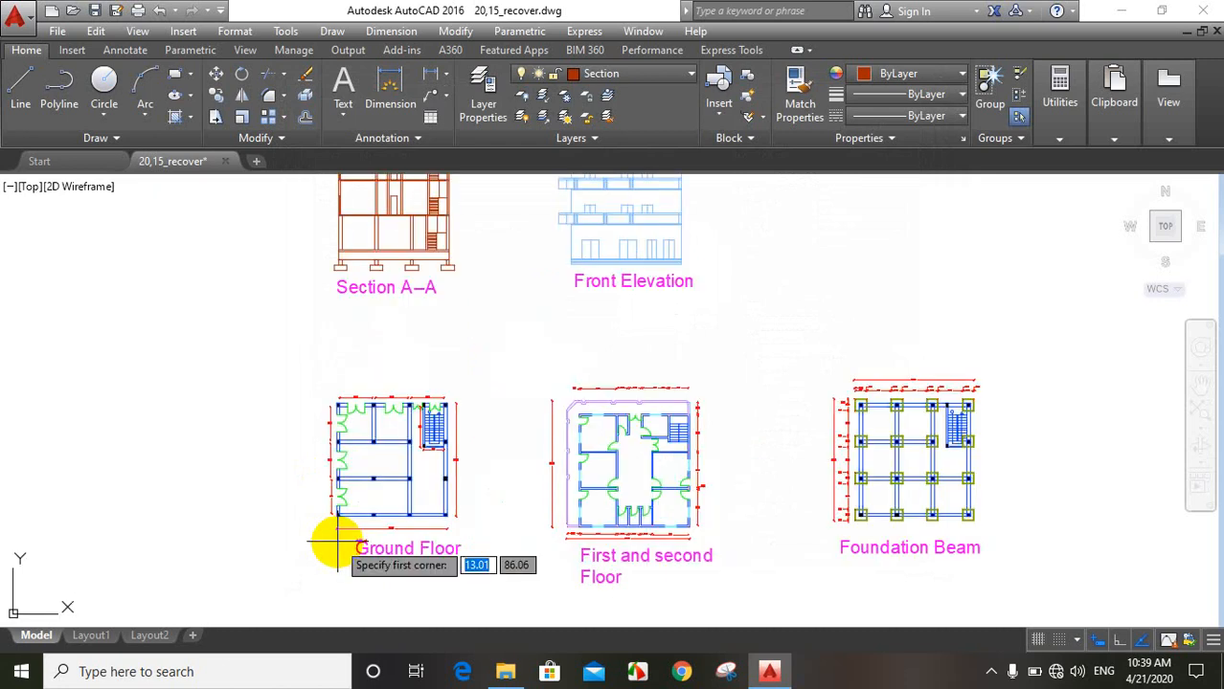
click(320, 381)
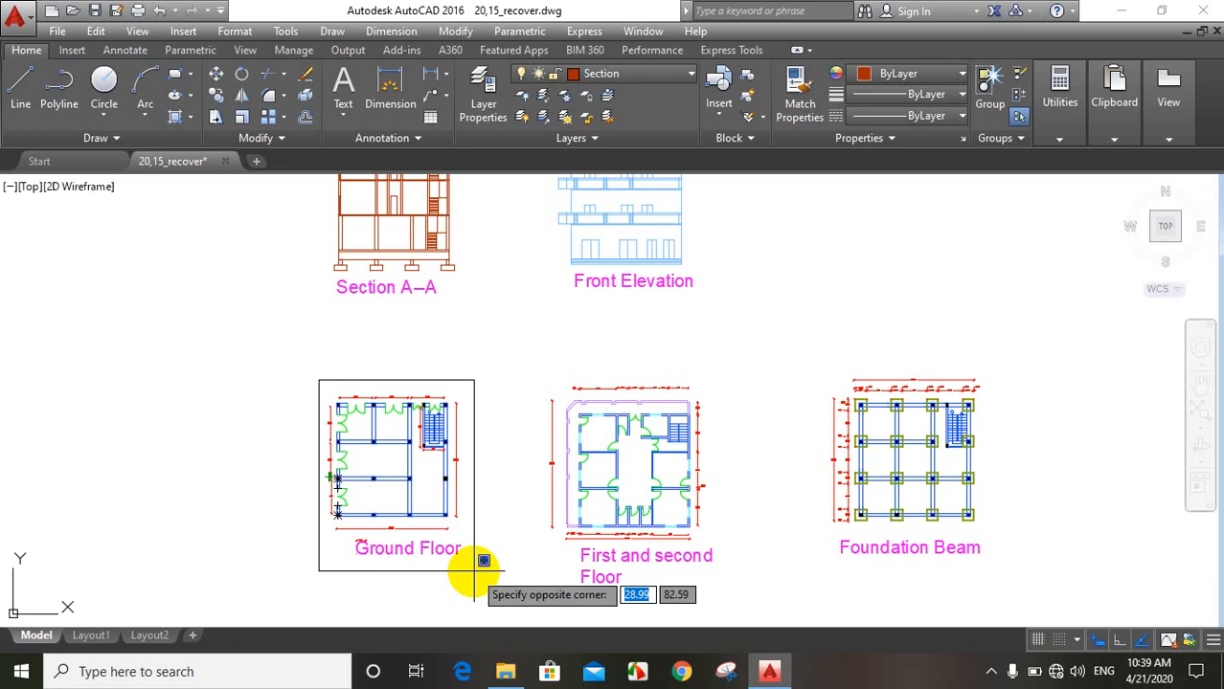
click(473, 572)
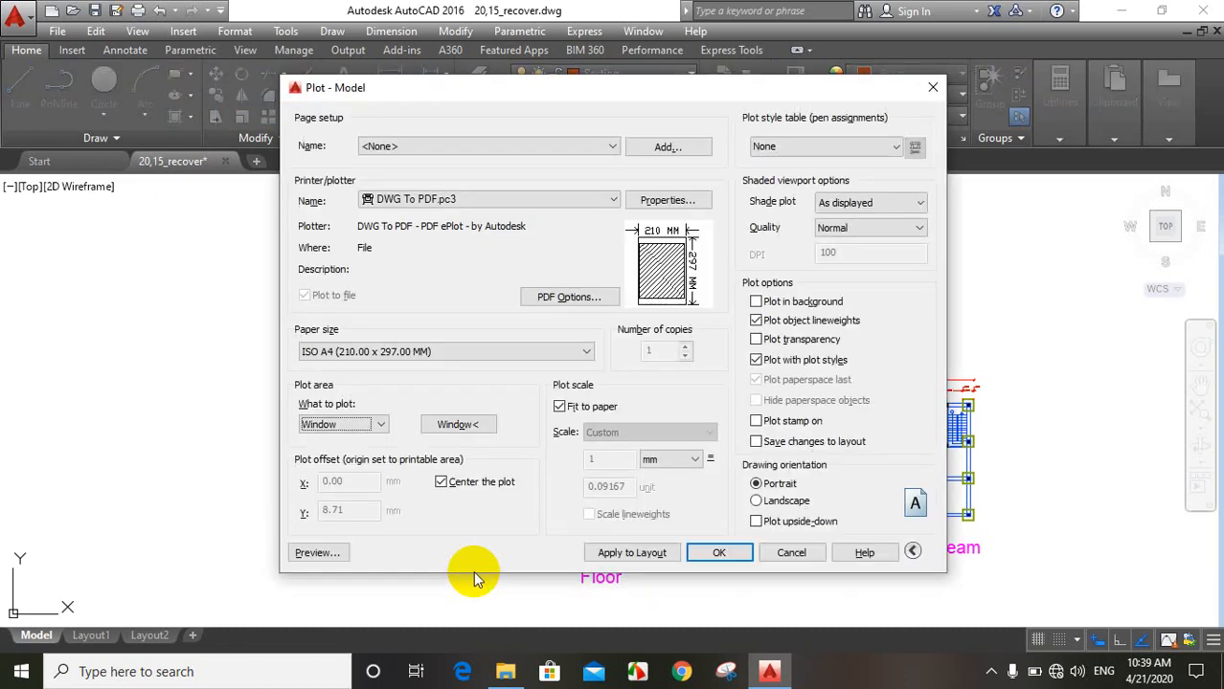
- Plot the drawing to a PDF file named 20,15_Ground in the Documents folder
click(736, 562)
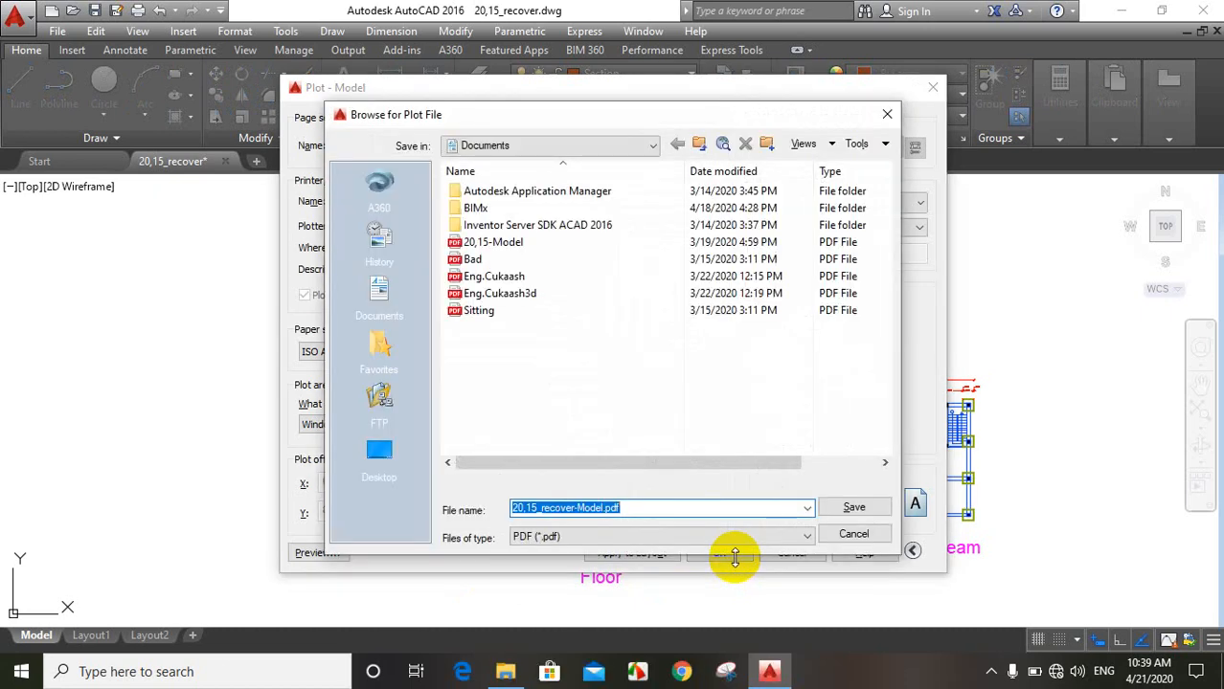
key(End)
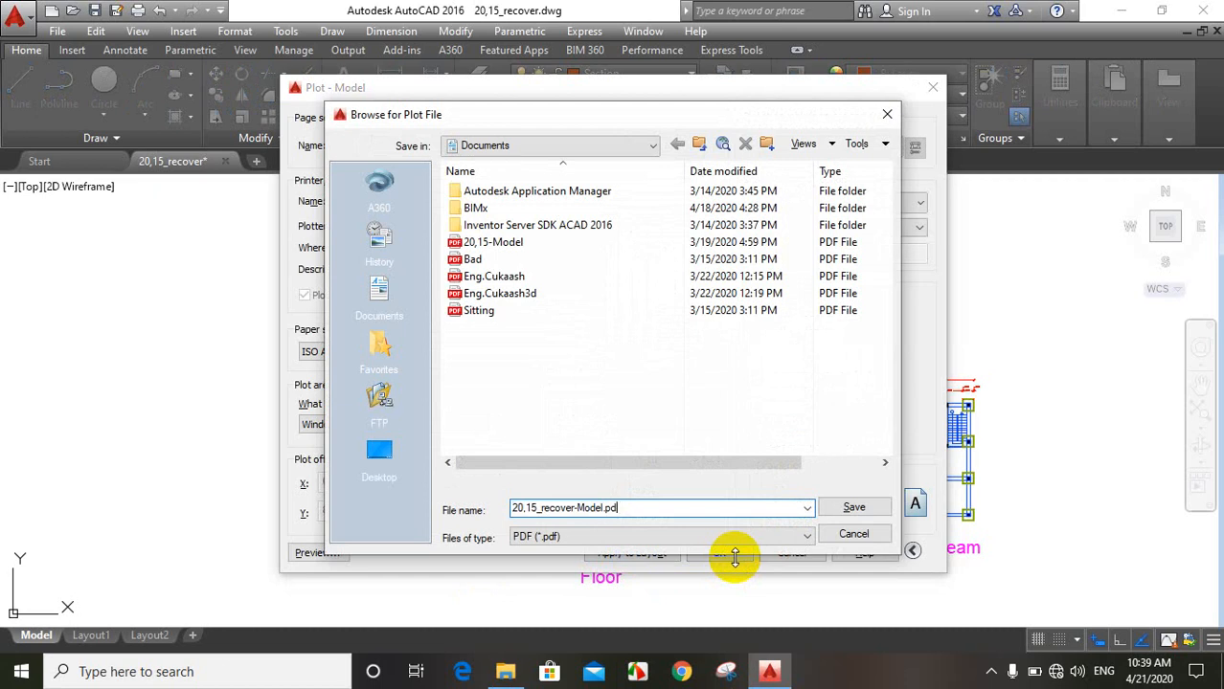
key(BackSpace)
key(BackSpace)
key(BackSpace)
key(BackSpace)
key(BackSpace)
key(BackSpace)
key(BackSpace)
key(BackSpace)
key(BackSpace)
key(BackSpace)
key(BackSpace)
key(BackSpace)
key(BackSpace)
key(BackSpace)
key(BackSpace)
key(BackSpace)
key(BackSpace)
text(G)
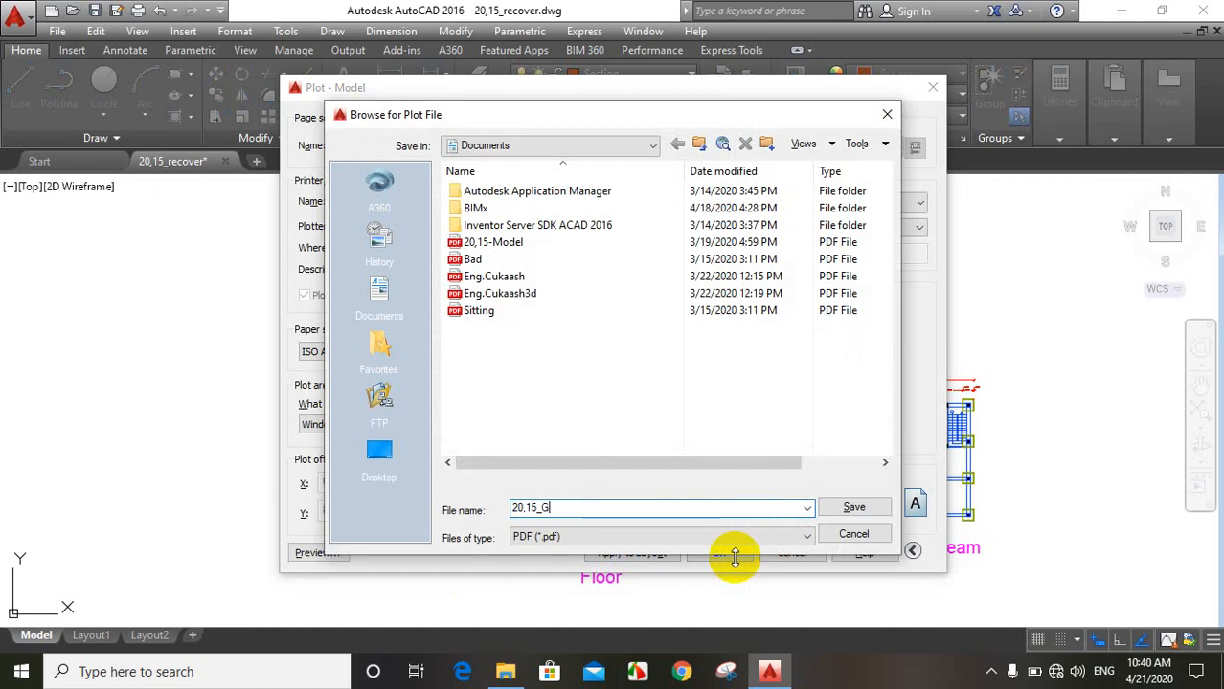
text(round)
key(Return)
click(731, 555)
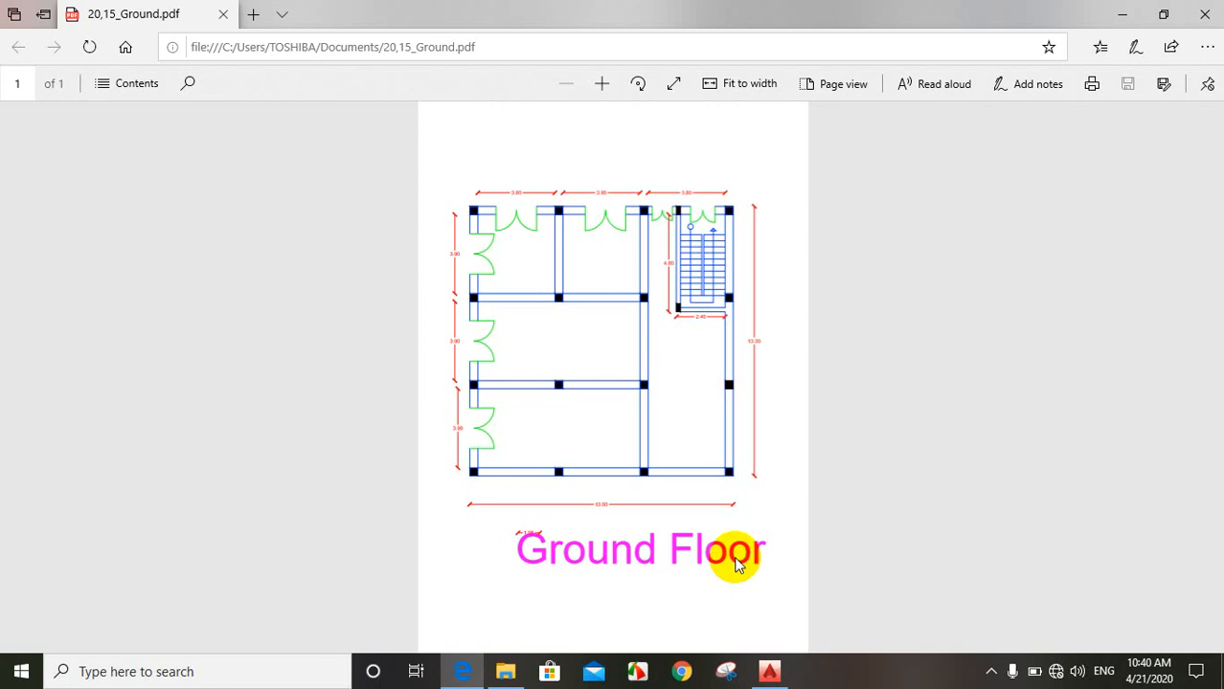
- Inspect the line and dimension detail of the plotted ground floor PDF up close, and close the PDF viewer
ctrl+scroll(657, 395, up, 5)
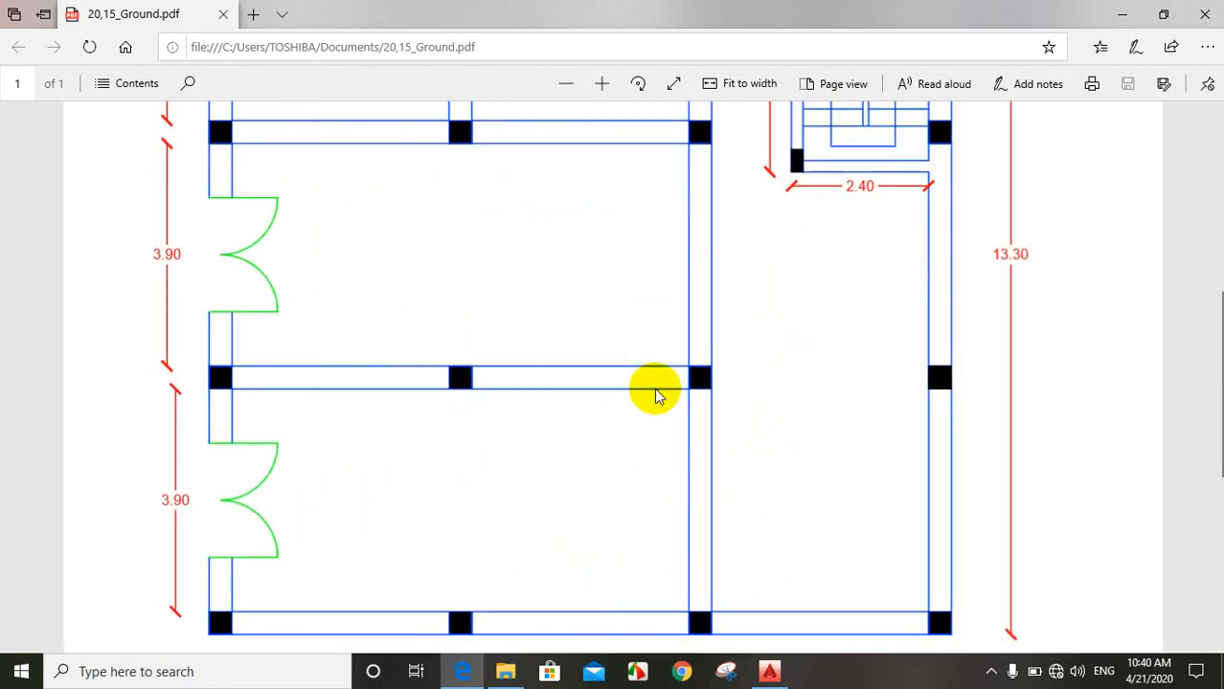
ctrl+scroll(657, 396, up, 5)
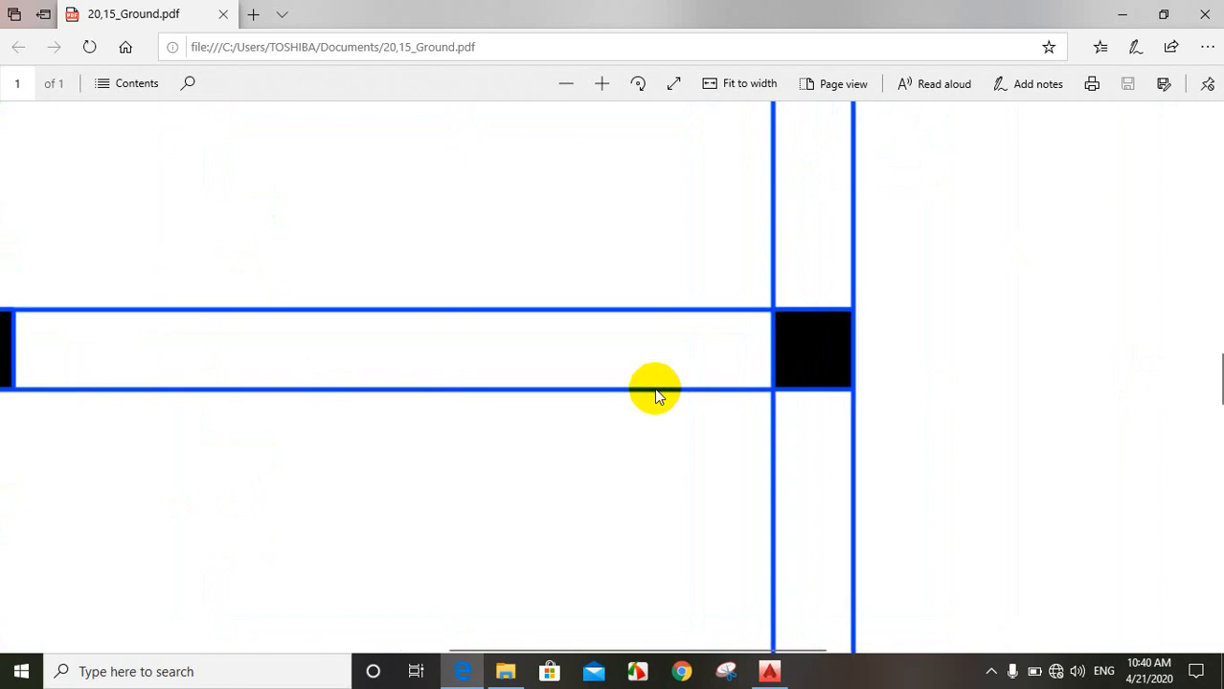
ctrl+scroll(653, 387, down, 5)
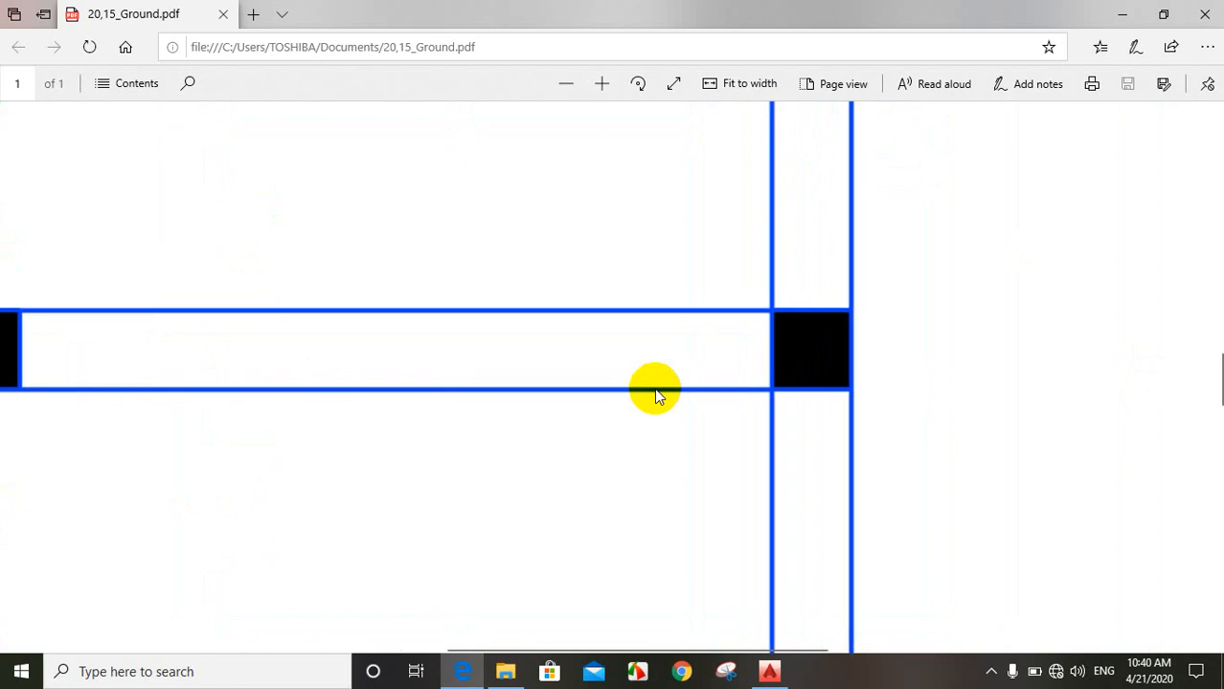
ctrl+scroll(657, 396, down, 3)
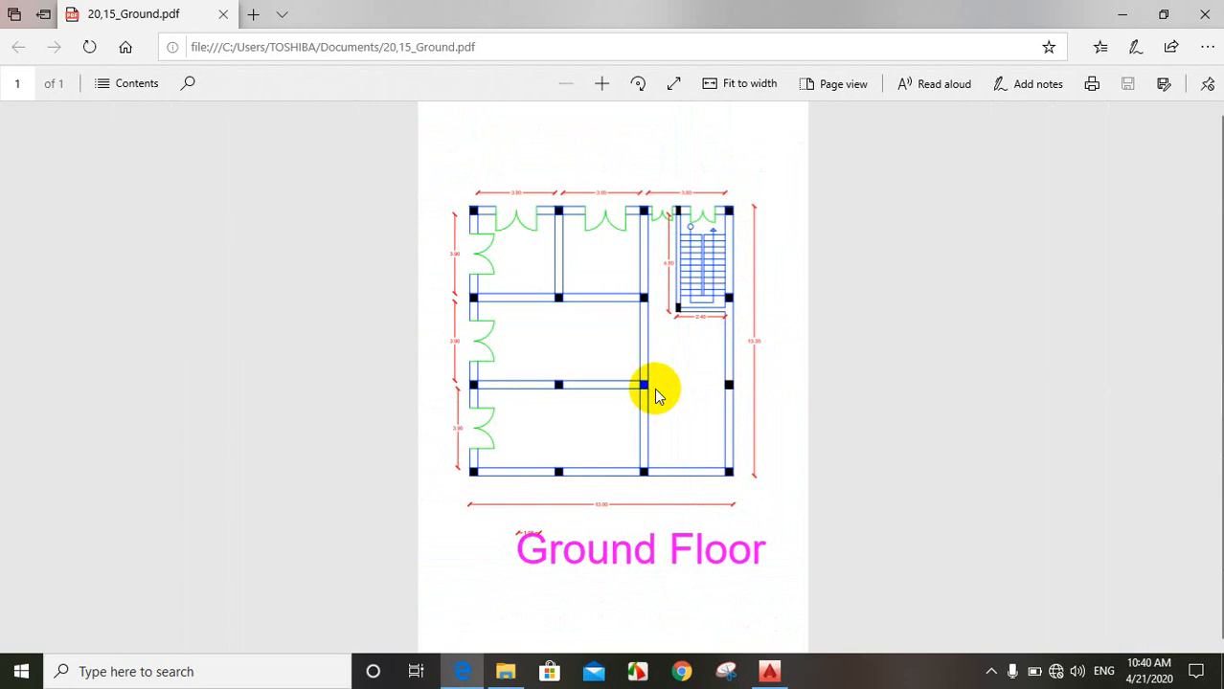
click(1201, 14)
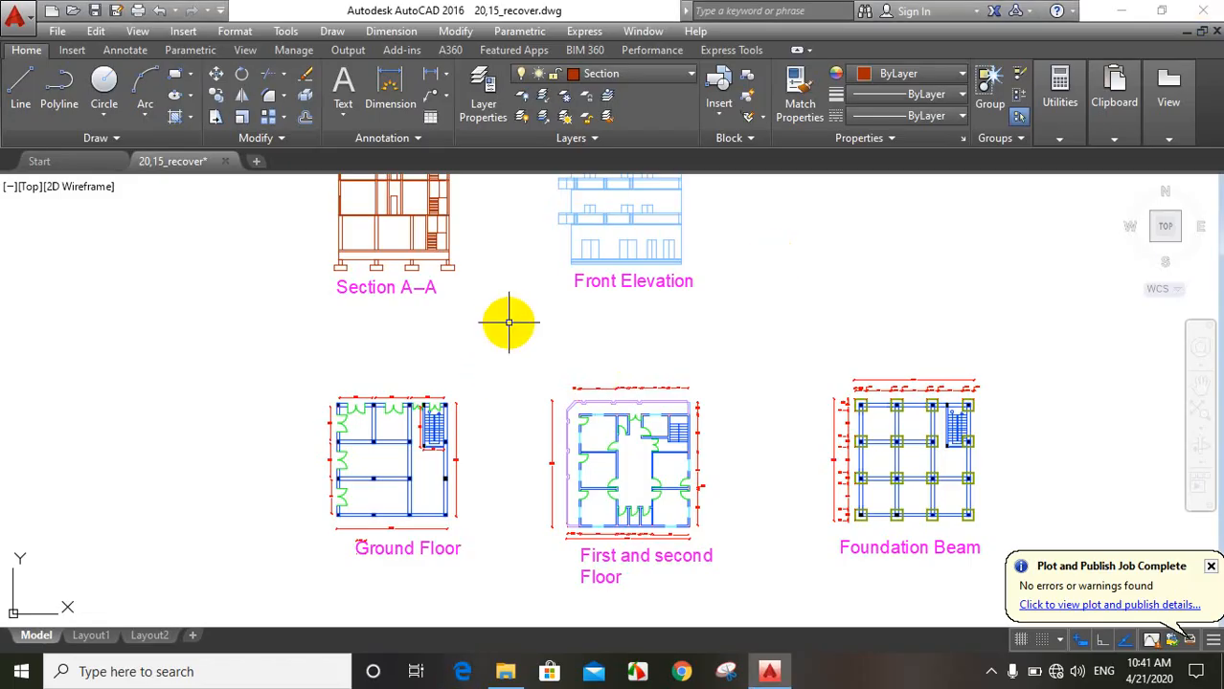
scroll(507, 320, down, 4)
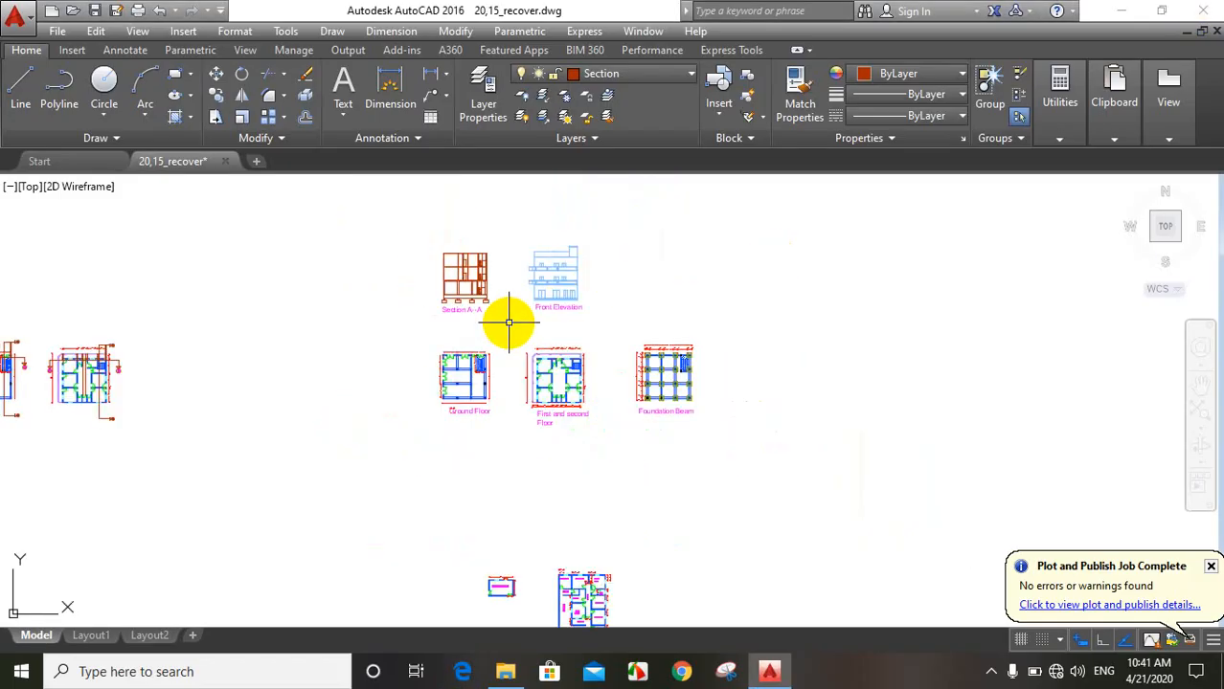
scroll(509, 323, down, 2)
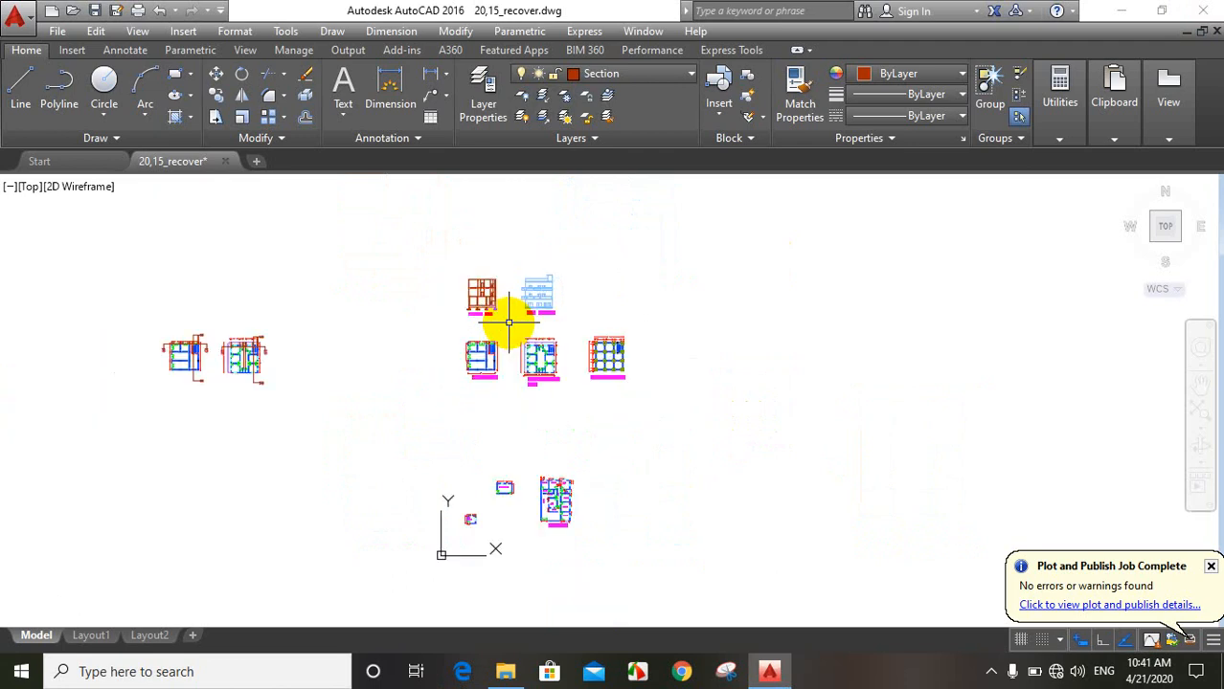
scroll(508, 322, up, 5)
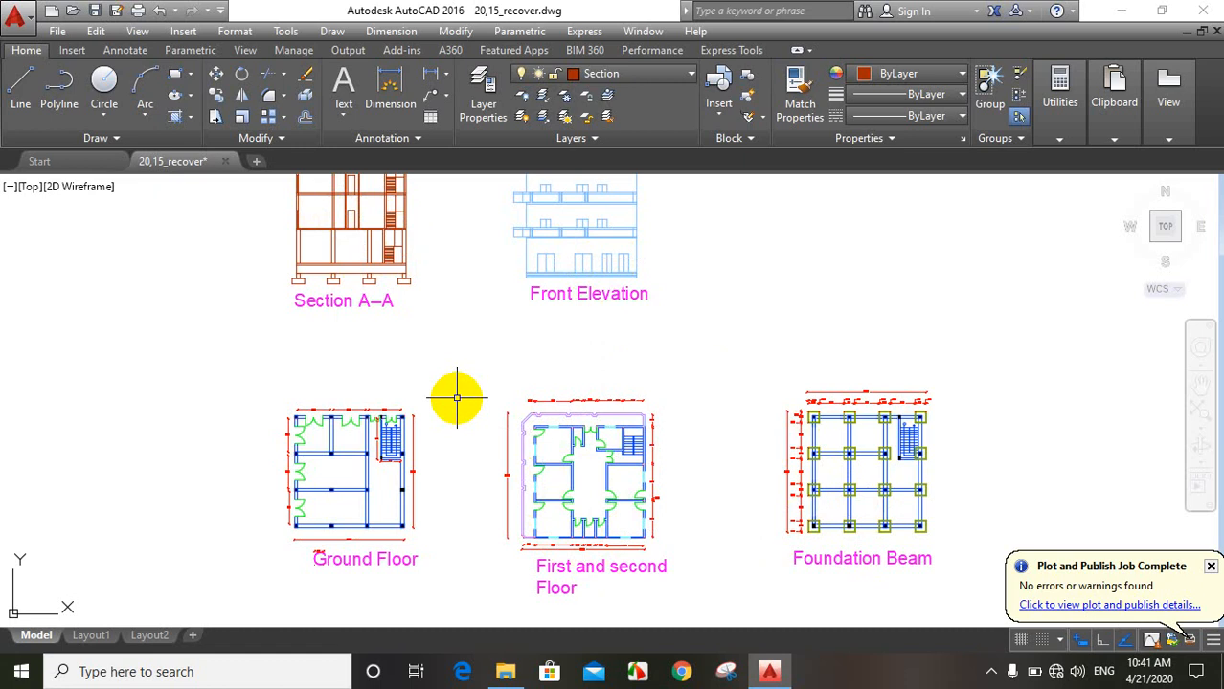
scroll(457, 398, down, 3)
scroll(429, 466, up, 5)
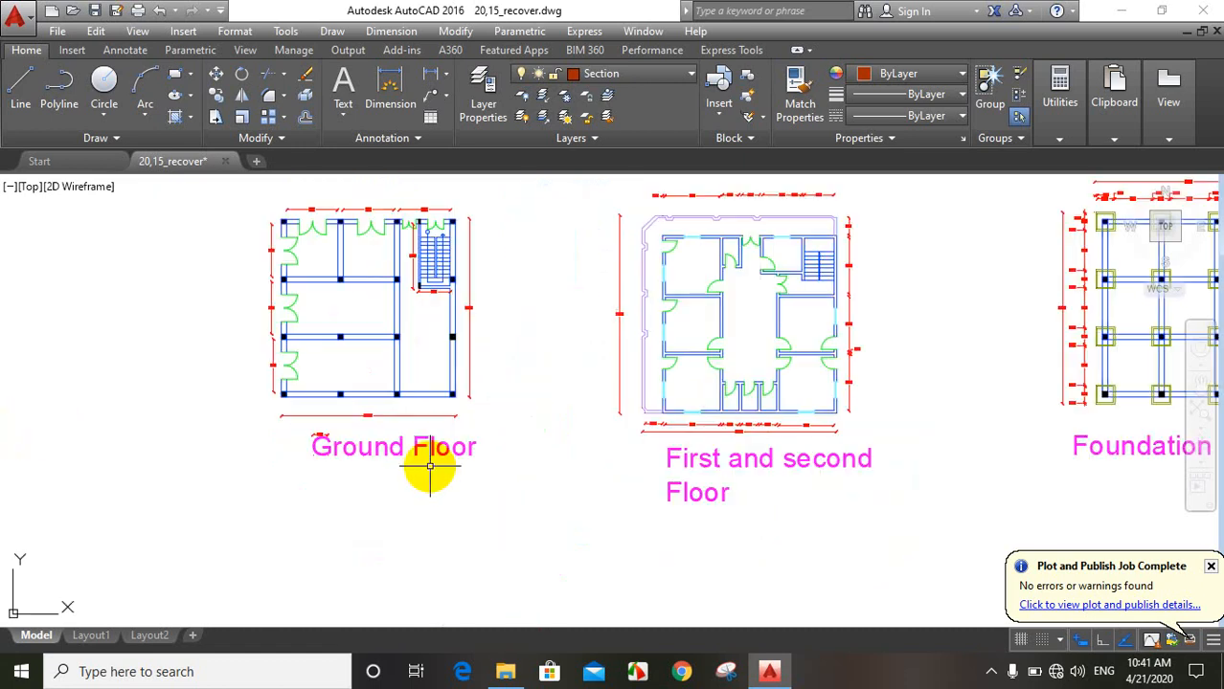
scroll(429, 466, up, 2)
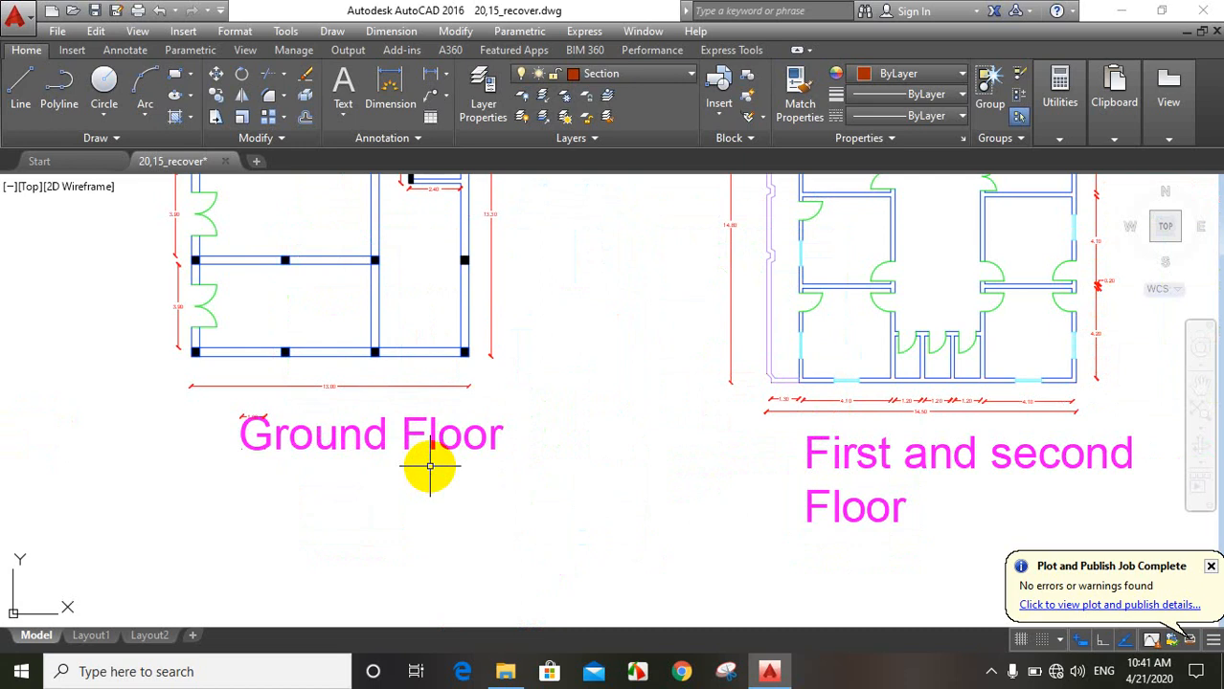
scroll(415, 541, down, 2)
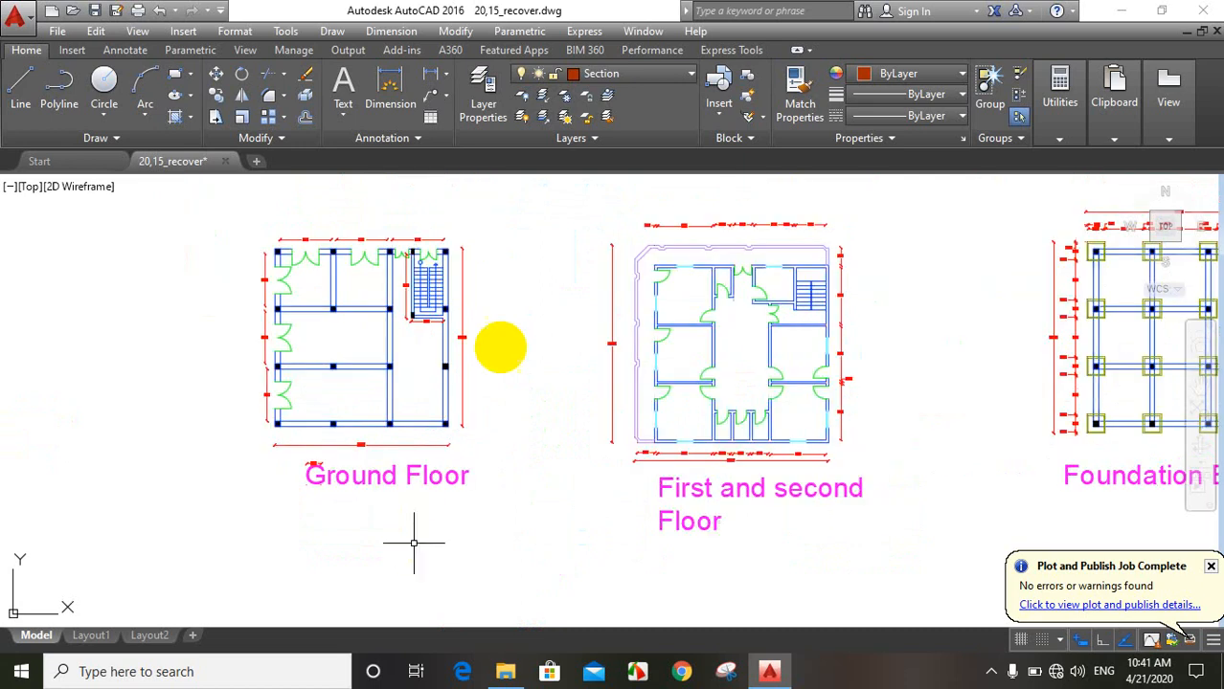
- Draw a horizontal line about 4 units long beside the Ground Floor plan, continued by a 10-unit line straight down with Ortho on
scroll(545, 280, up, 2)
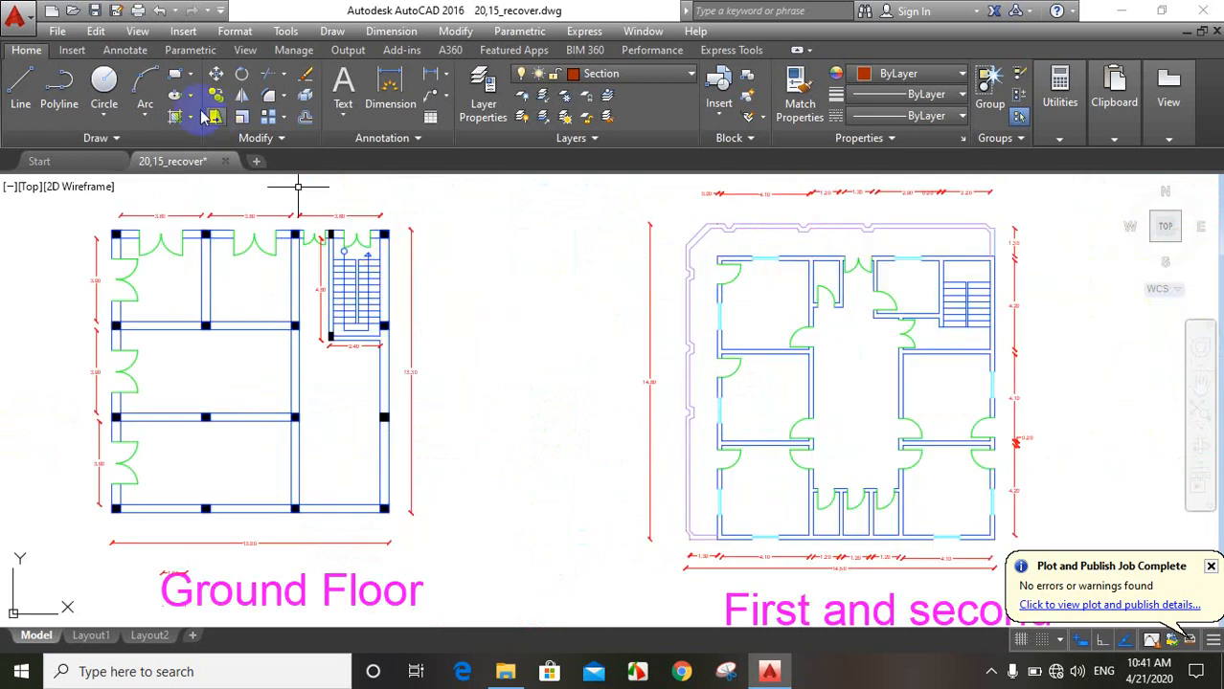
click(20, 91)
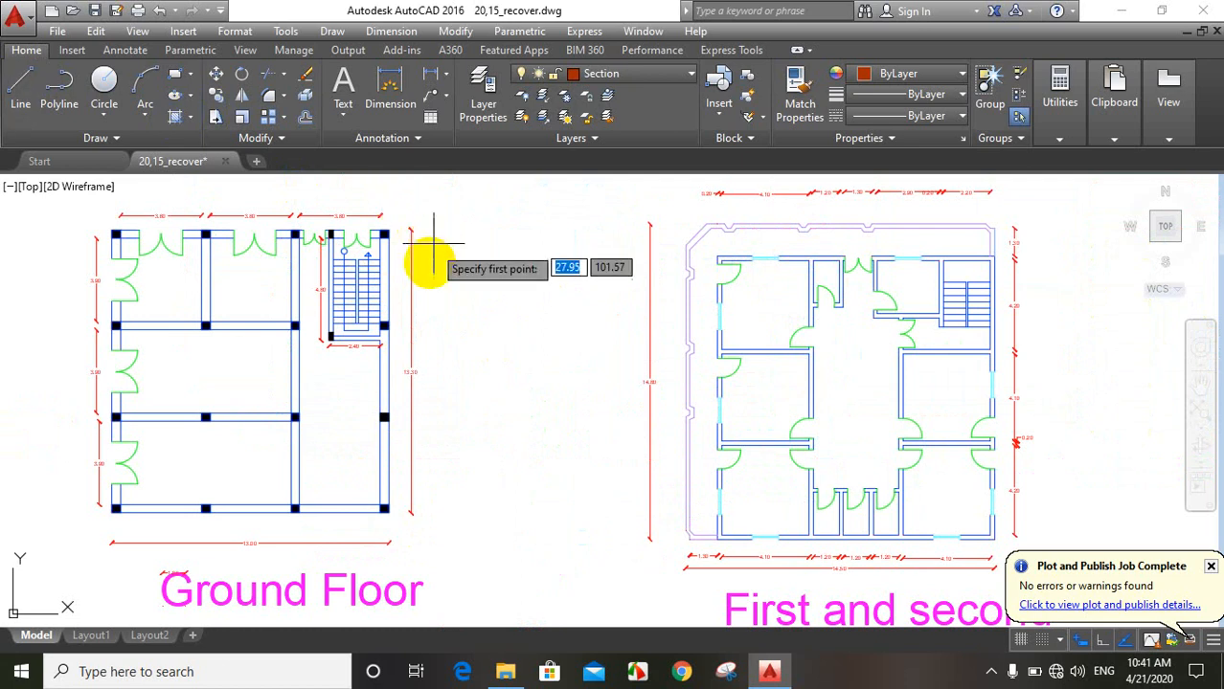
click(423, 302)
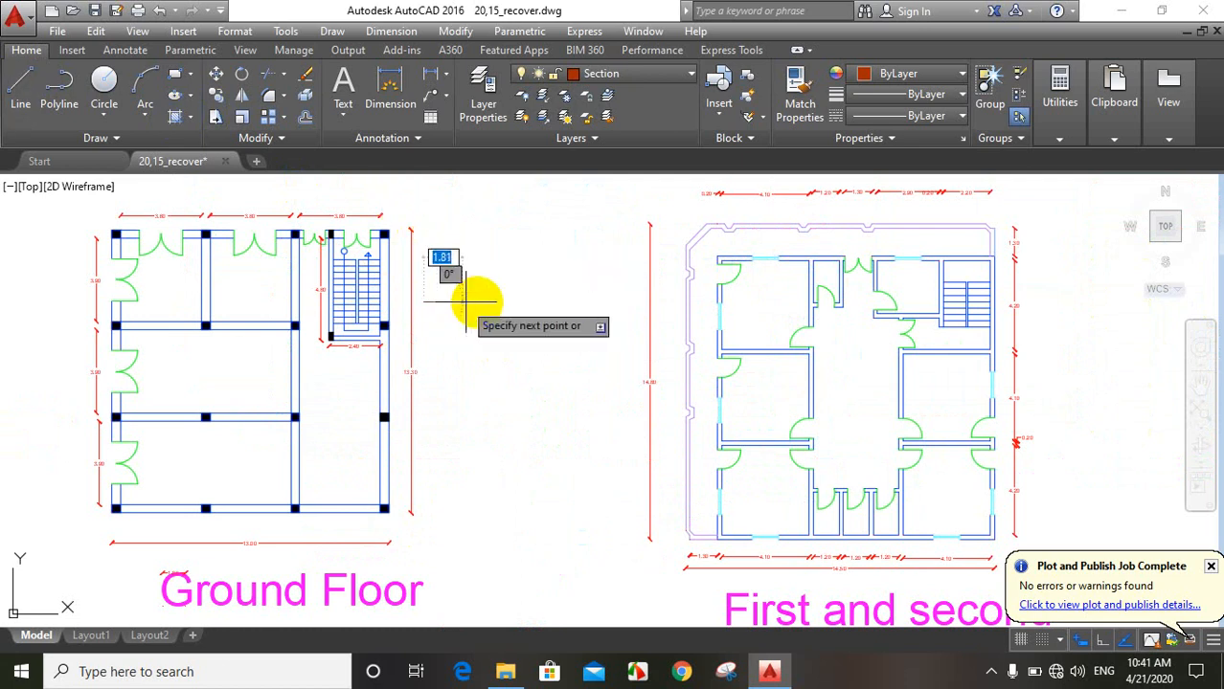
click(518, 303)
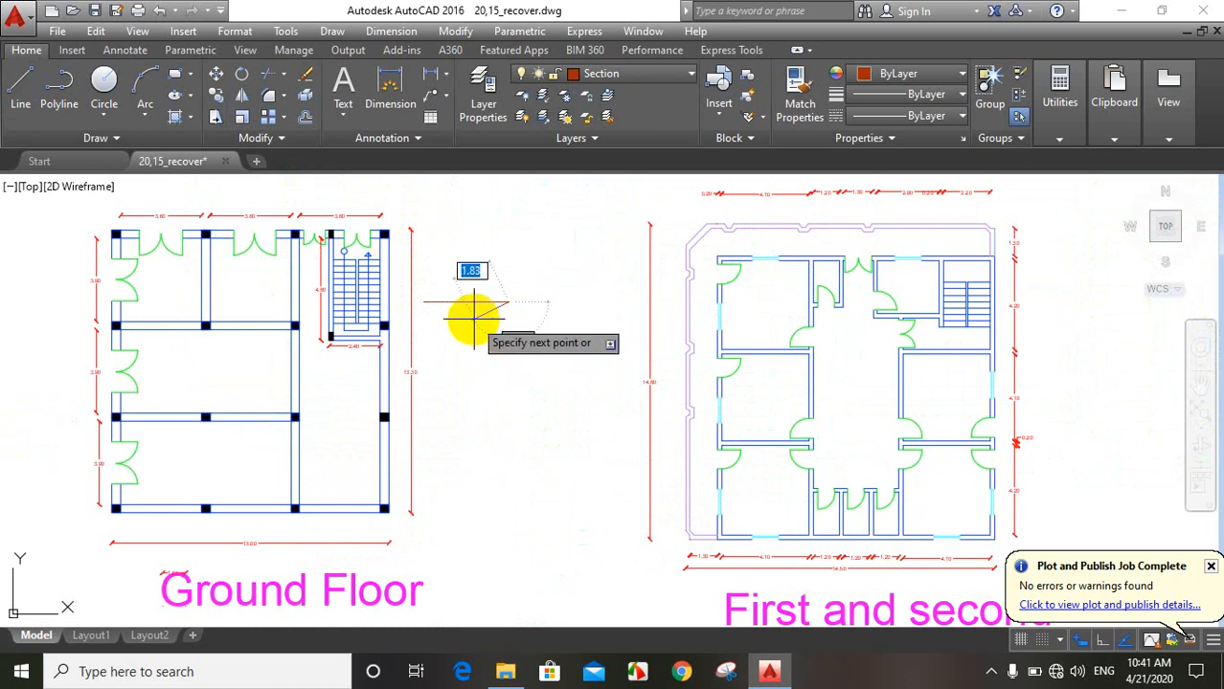
scroll(473, 313, up, 4)
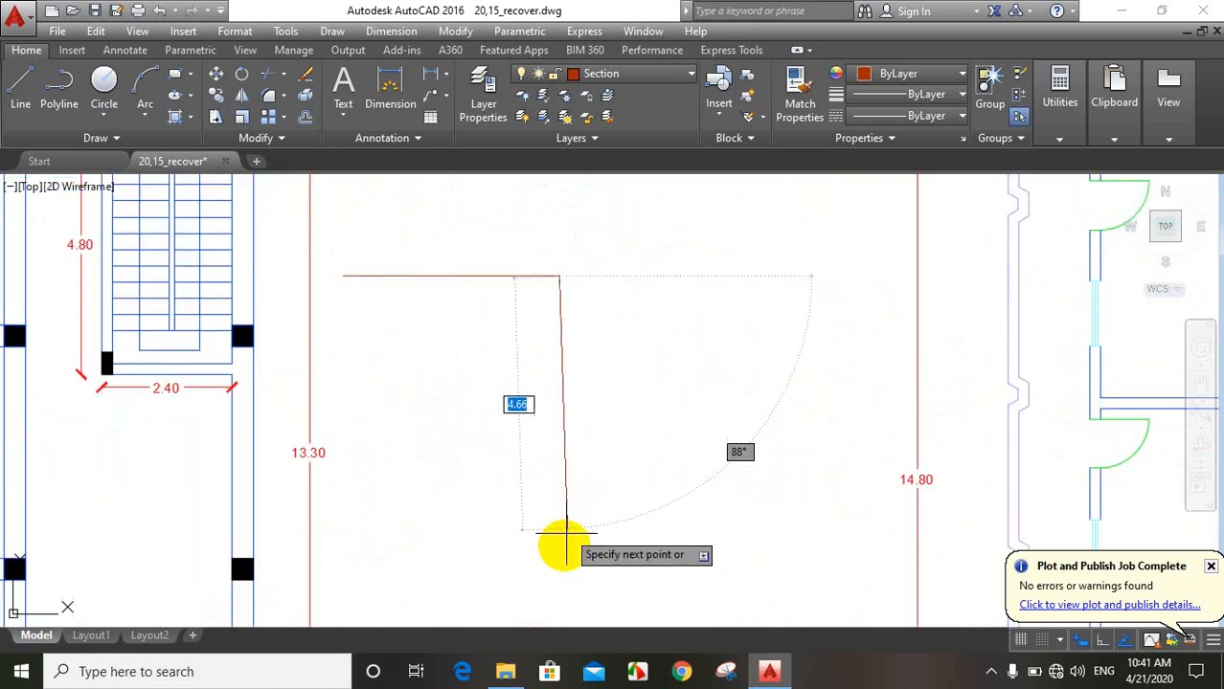
key(F8)
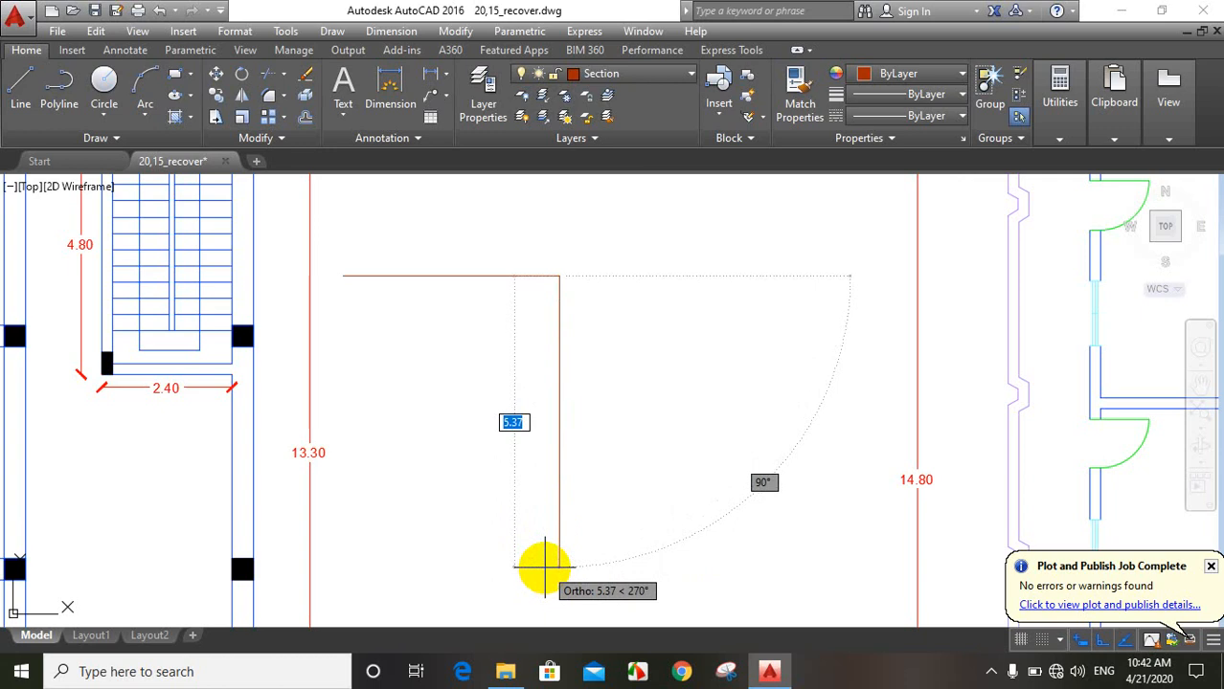
text(10)
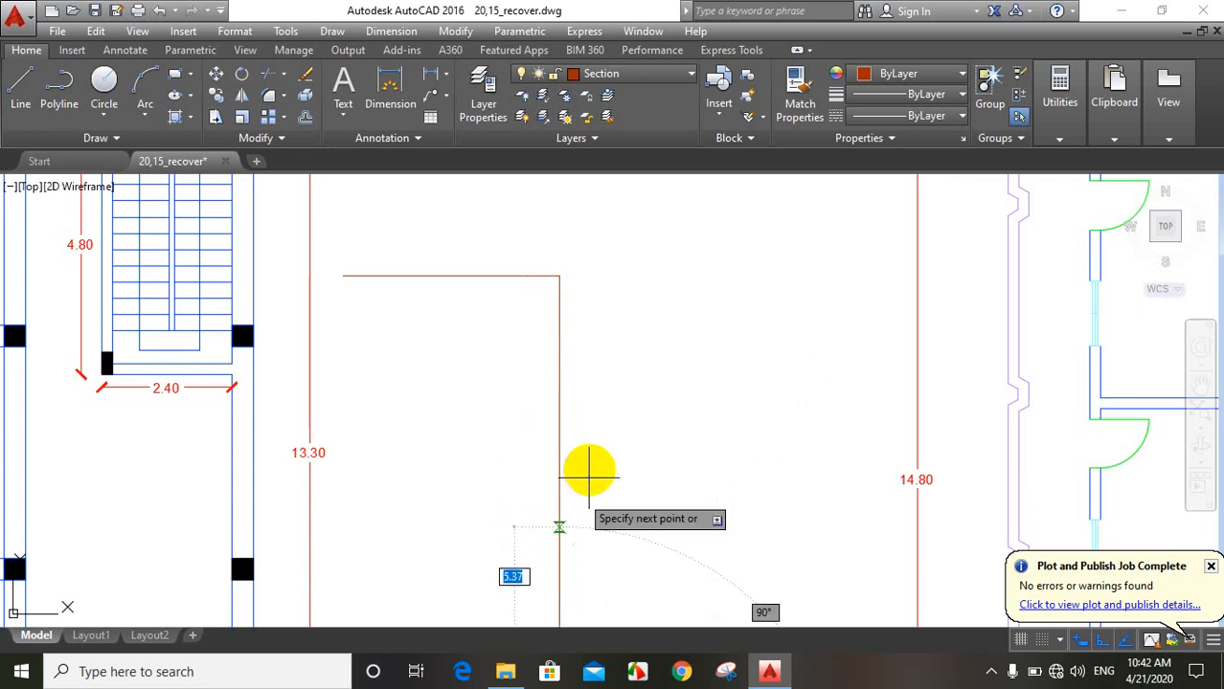
- Complete the rectangular frame with a 4-unit bottom line and close it back to the starting point
scroll(586, 475, down, 4)
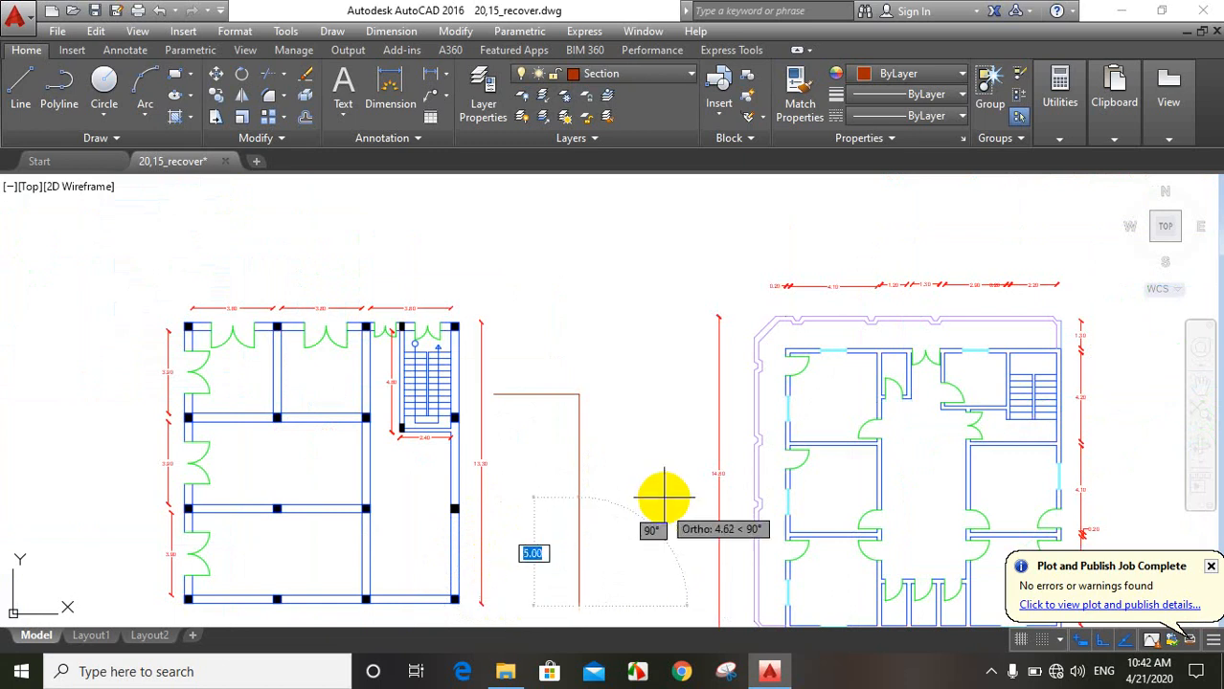
scroll(670, 497, down, 4)
scroll(603, 546, up, 4)
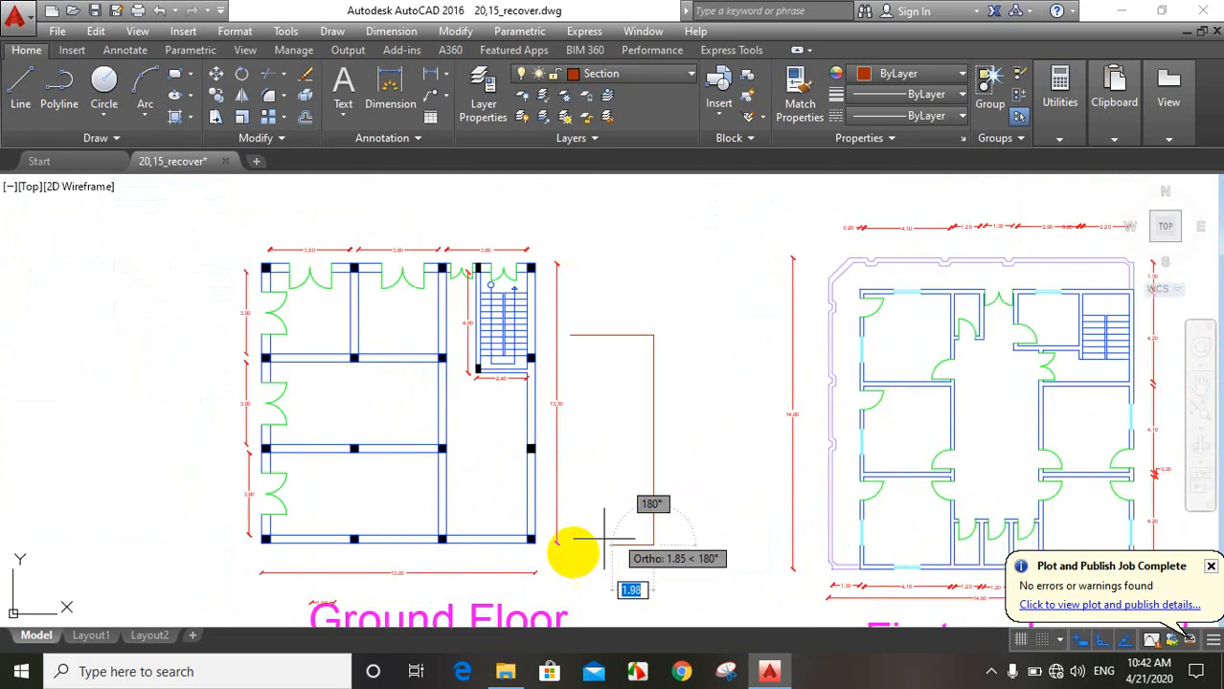
text(4)
key(Return)
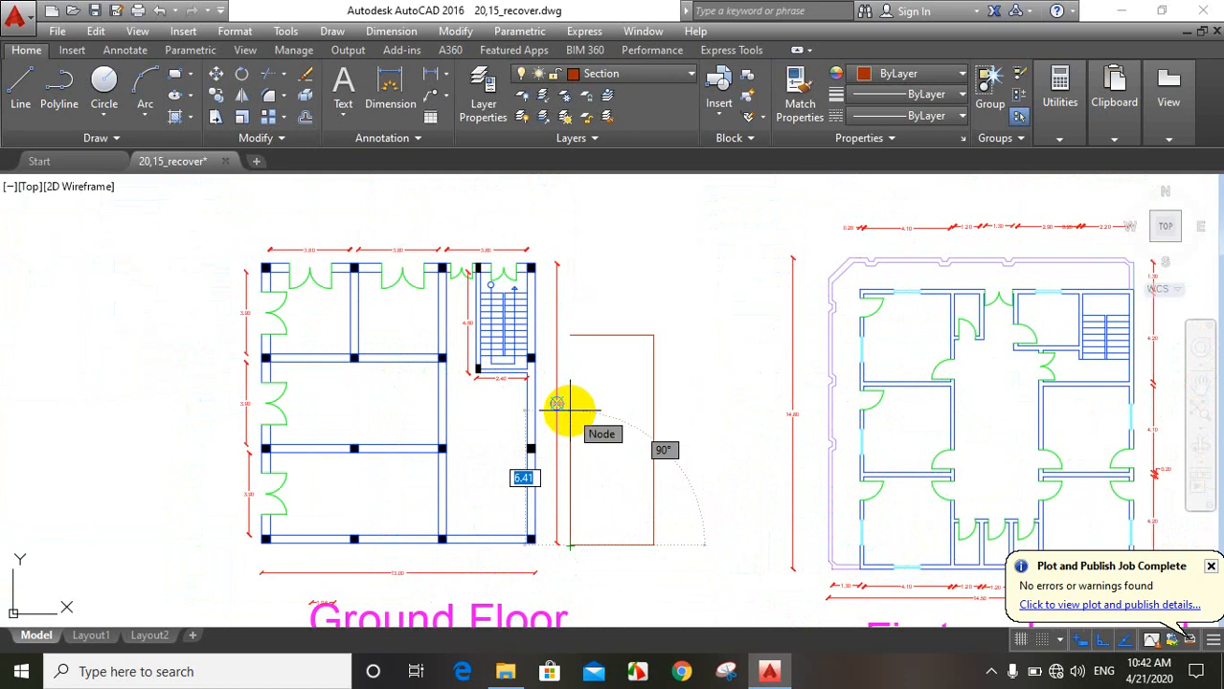
text(c)
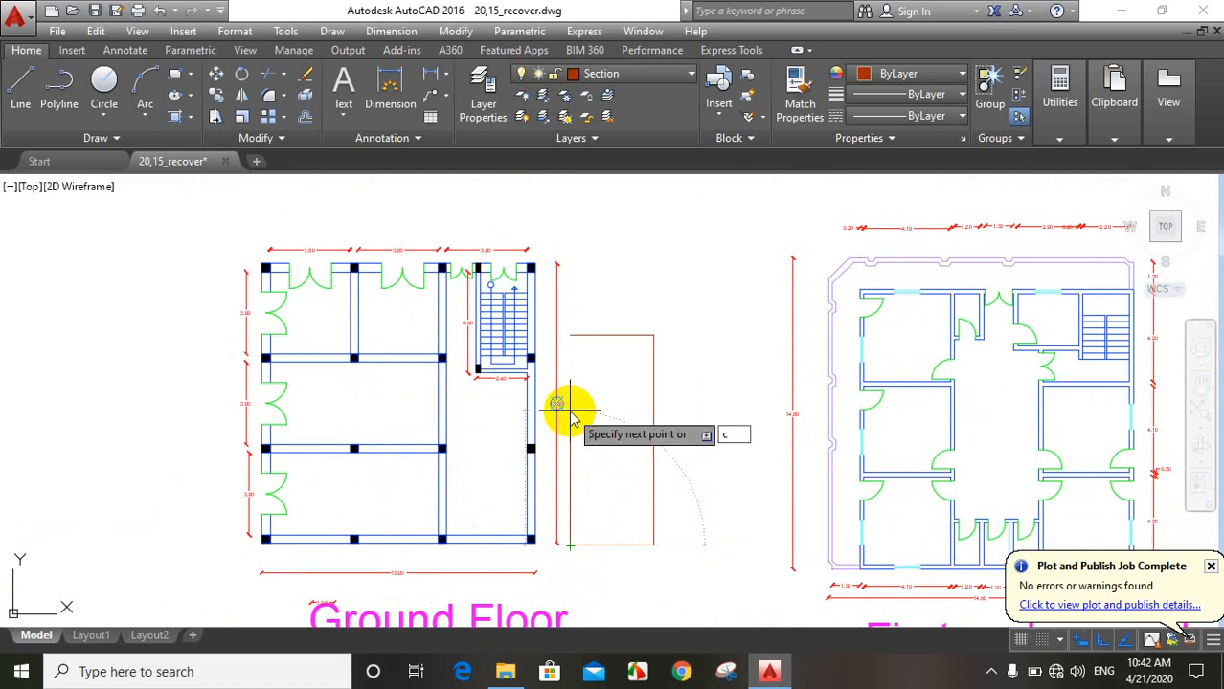
key(Return)
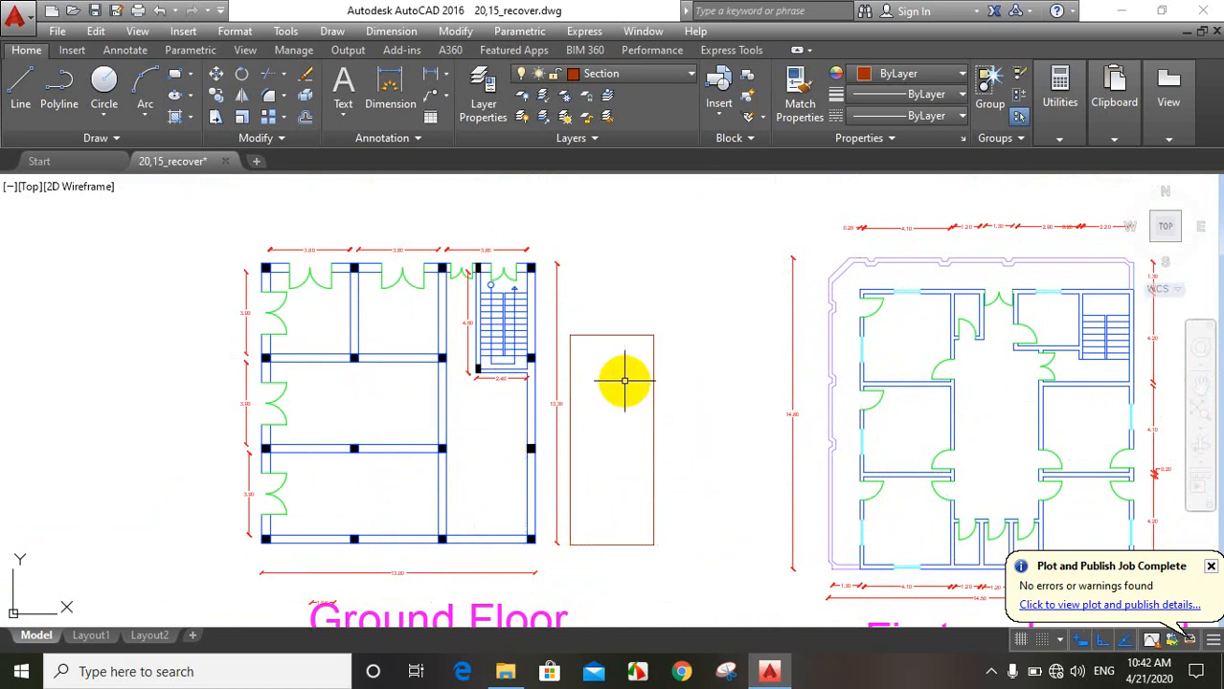
- Try offsetting the frame's top edge downward with a distance of 0.2, and undo the offset
scroll(624, 378, up, 4)
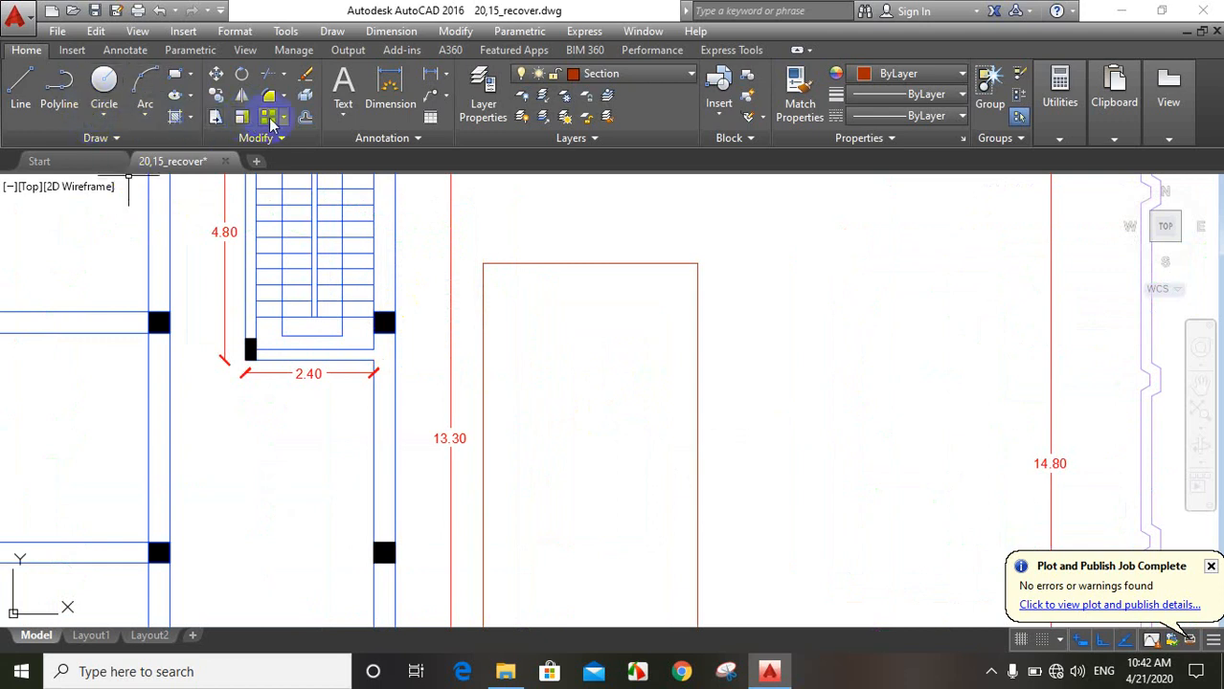
click(305, 115)
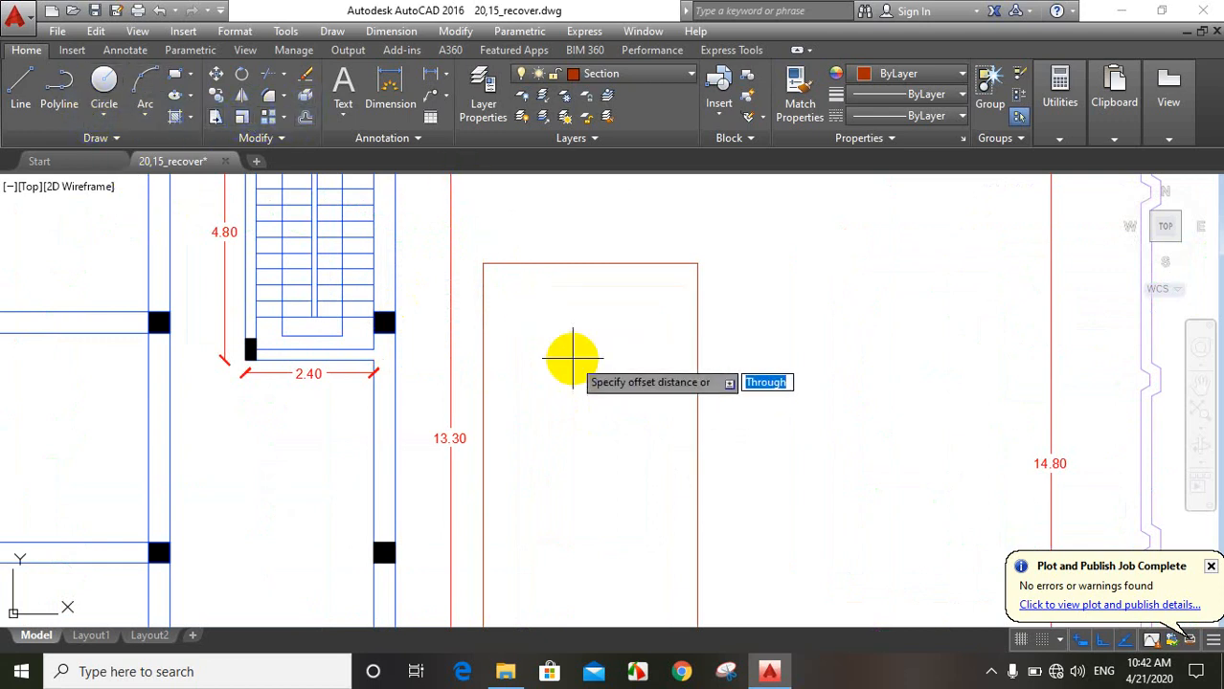
text(0.2)
key(Return)
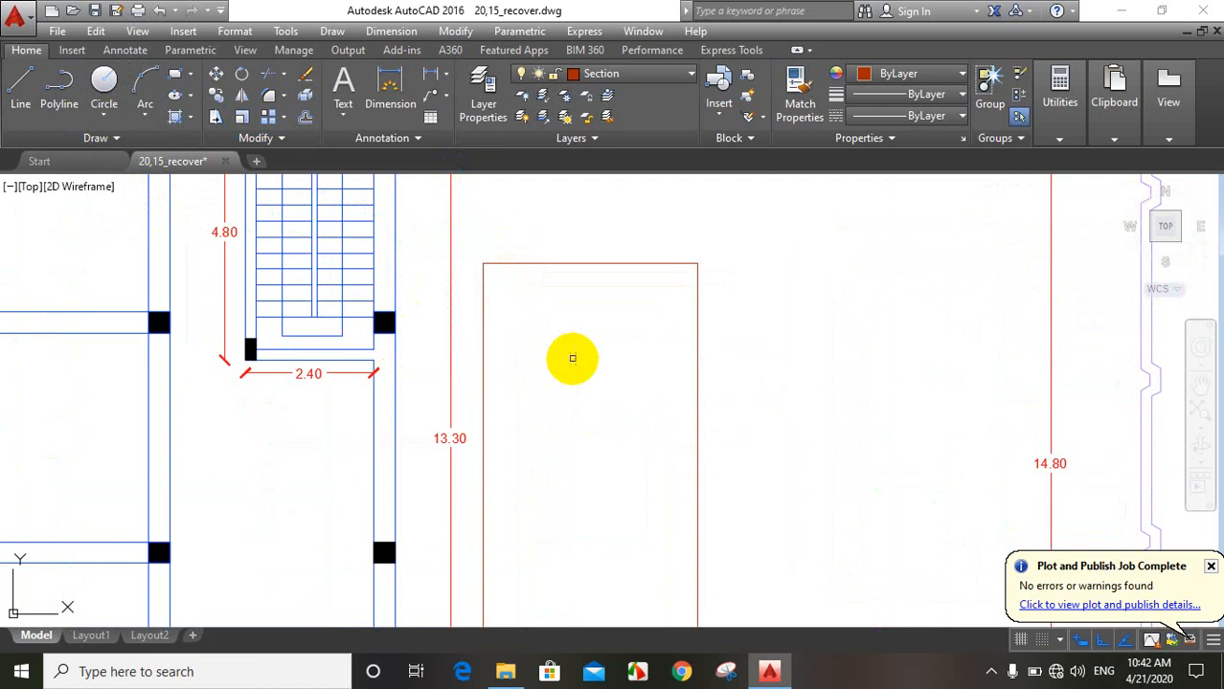
click(575, 265)
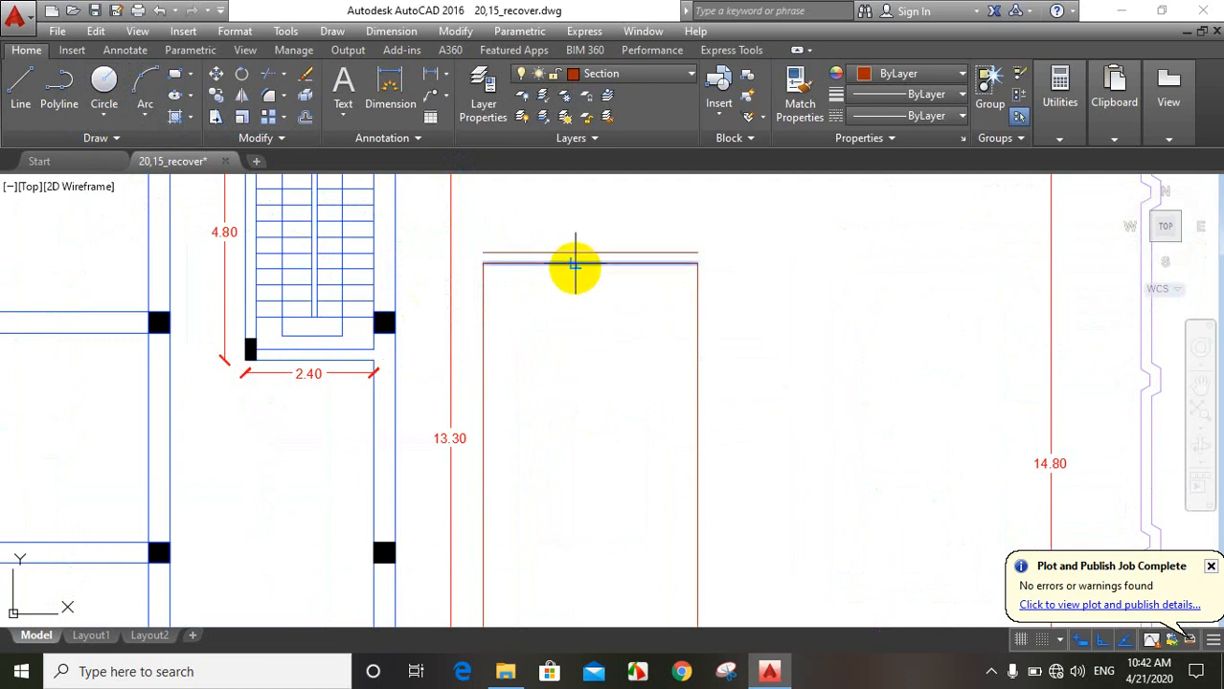
click(574, 346)
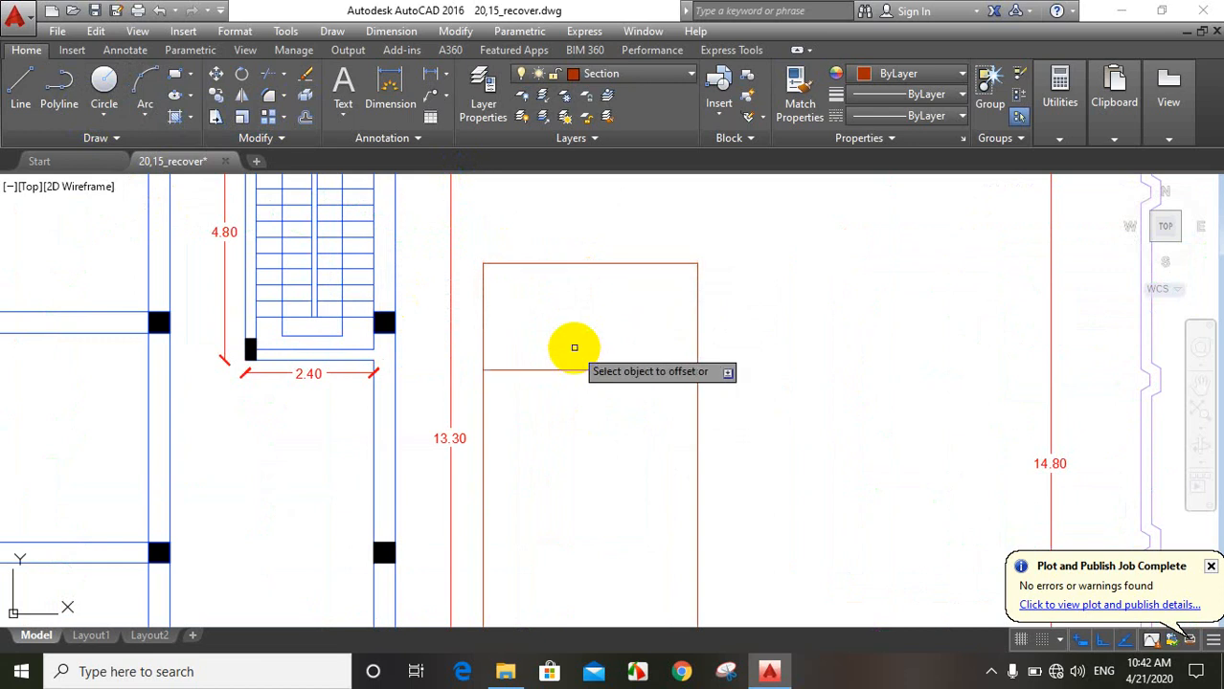
key(ctrl+z)
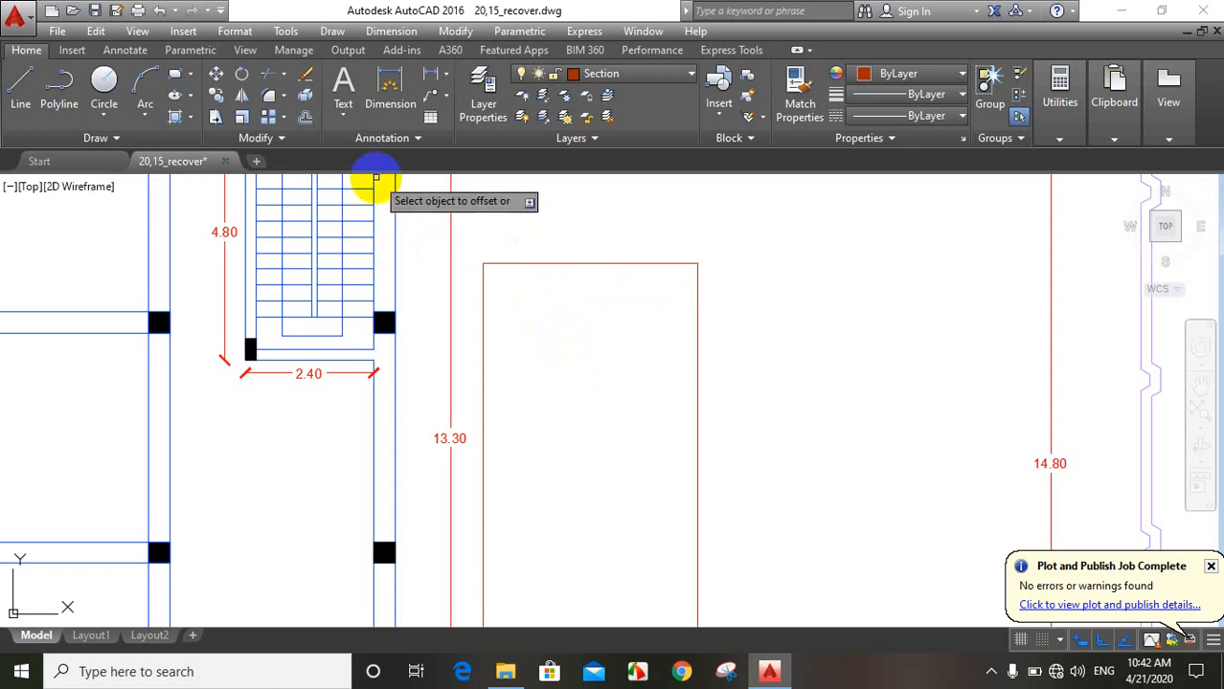
- Try dividing the frame's upper part into narrow rows with four equal successive offsets down from its top edge
click(306, 113)
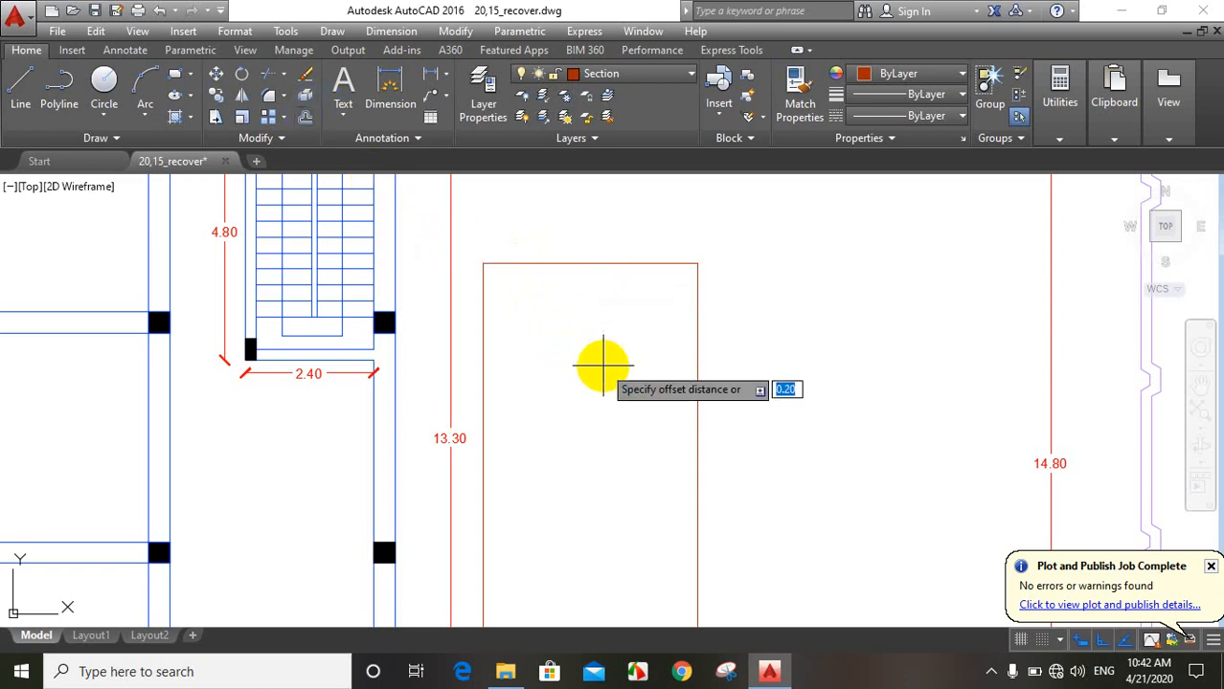
text(1)
key(Return)
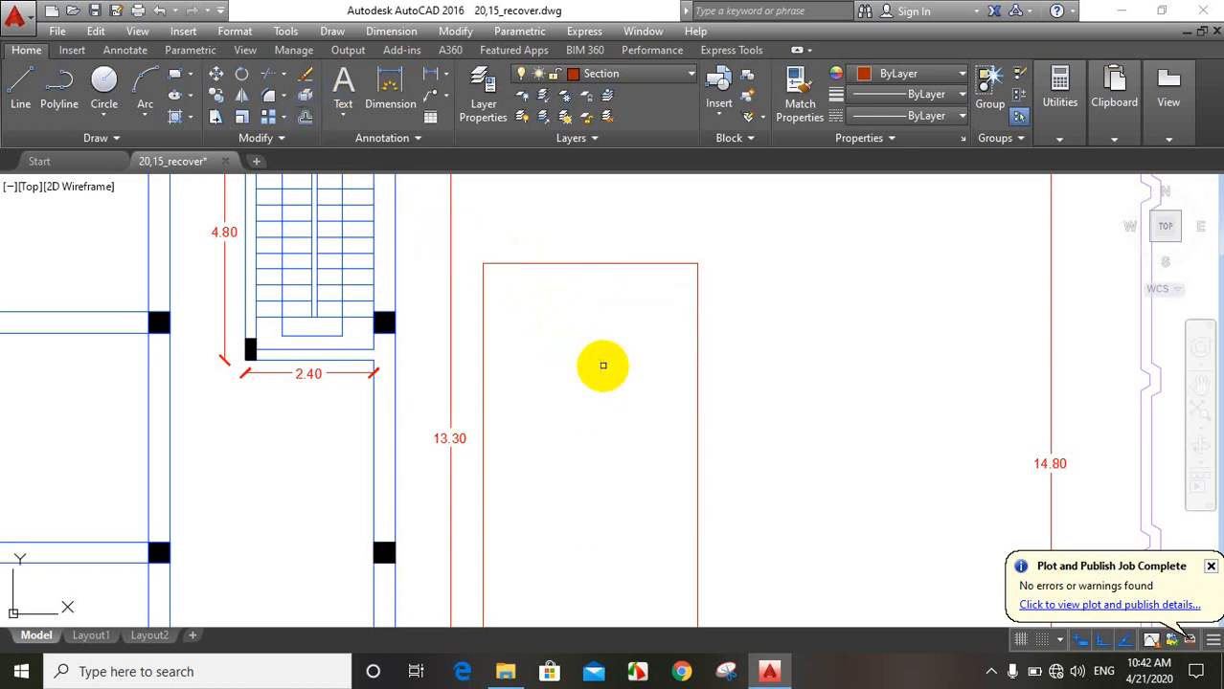
click(518, 264)
click(519, 408)
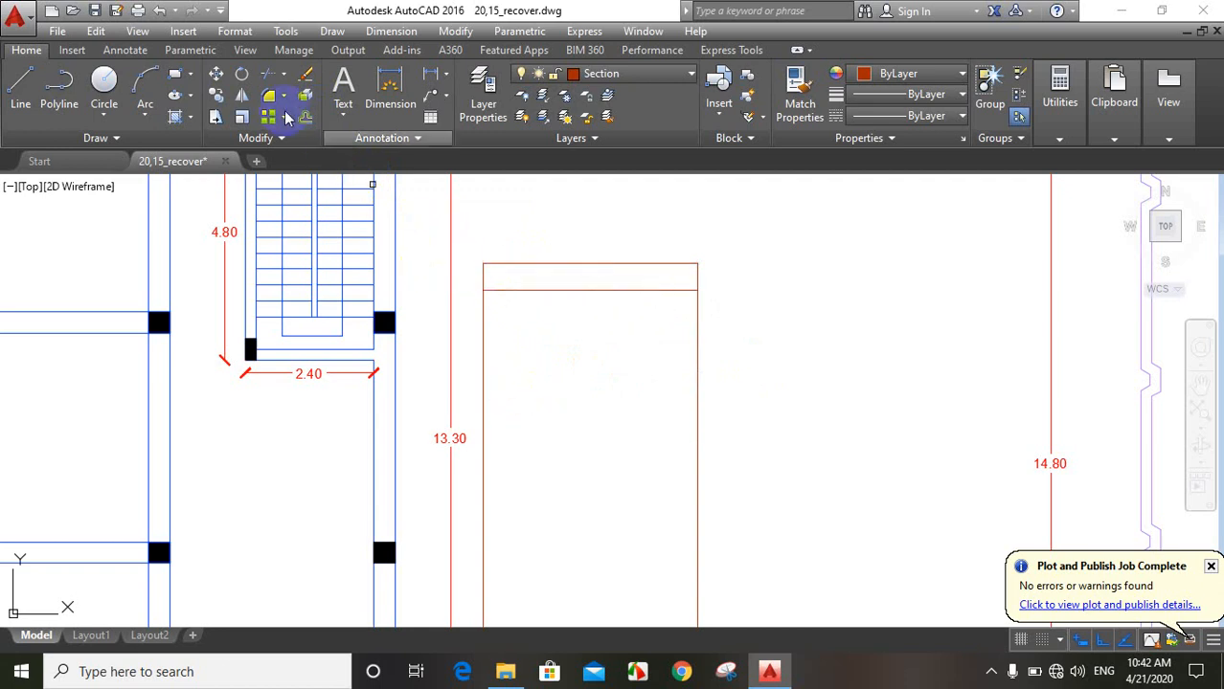
click(520, 291)
click(528, 354)
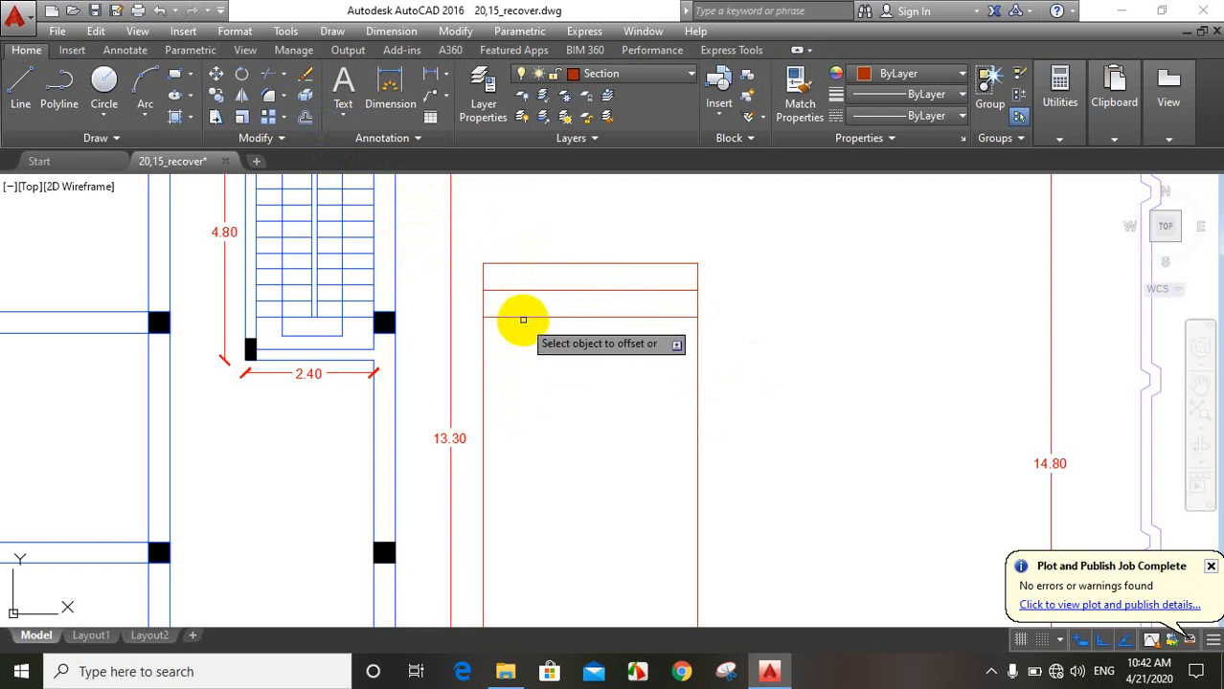
click(523, 317)
click(530, 388)
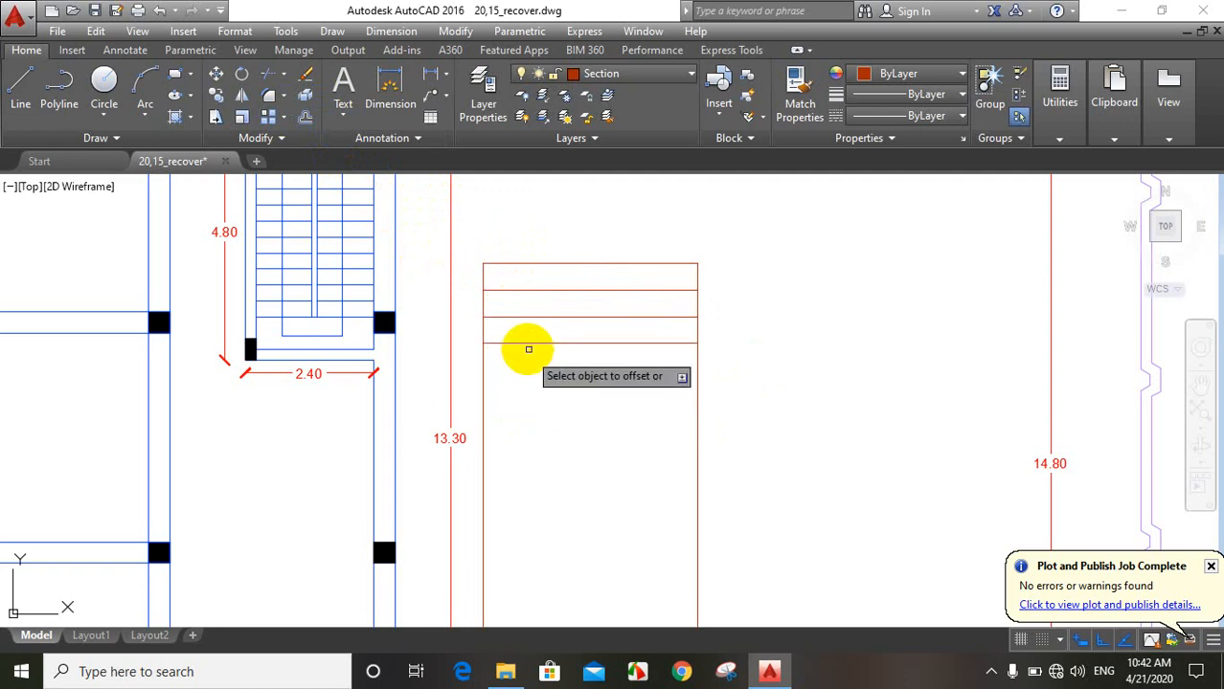
click(520, 343)
click(524, 383)
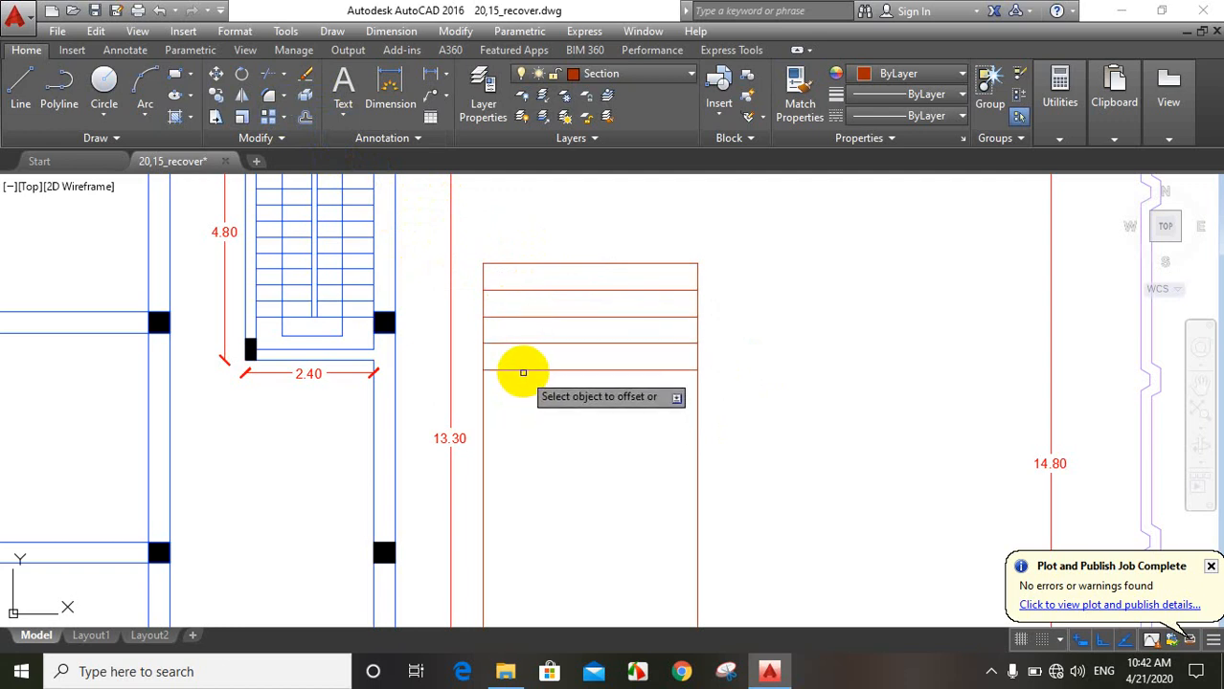
- Undo the four narrow row lines offset inside the frame
text(u)
key(Return)
text(u)
key(Return)
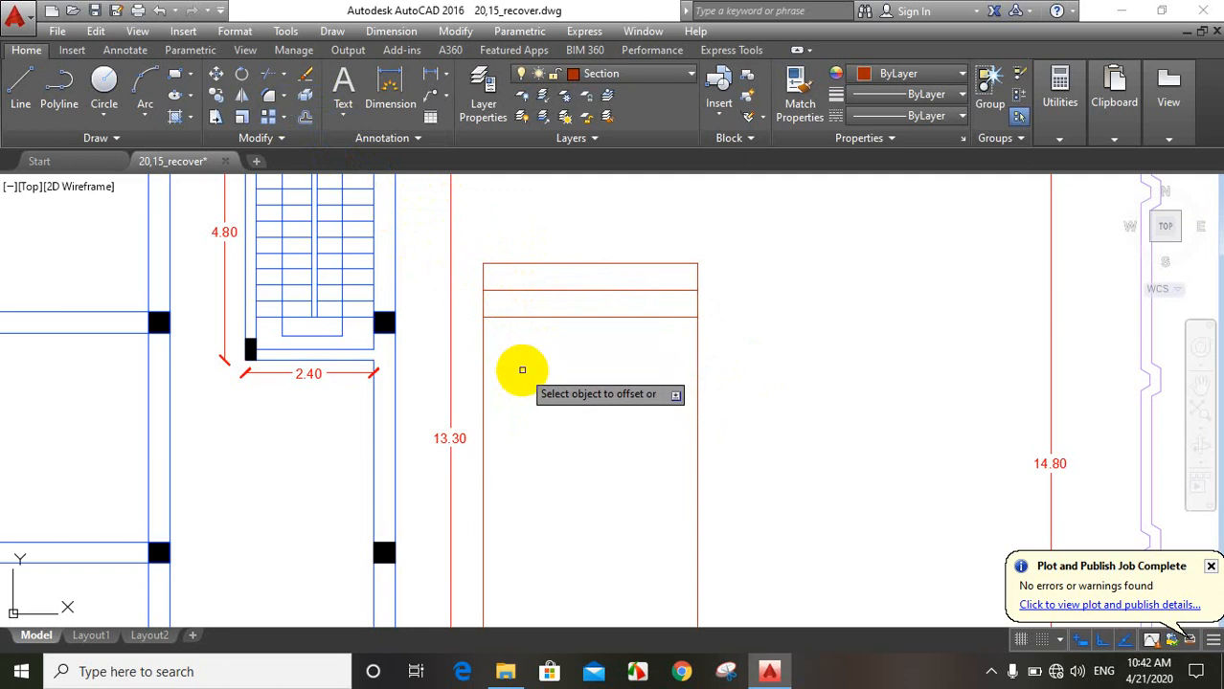
text(u)
key(Return)
text(u)
key(Return)
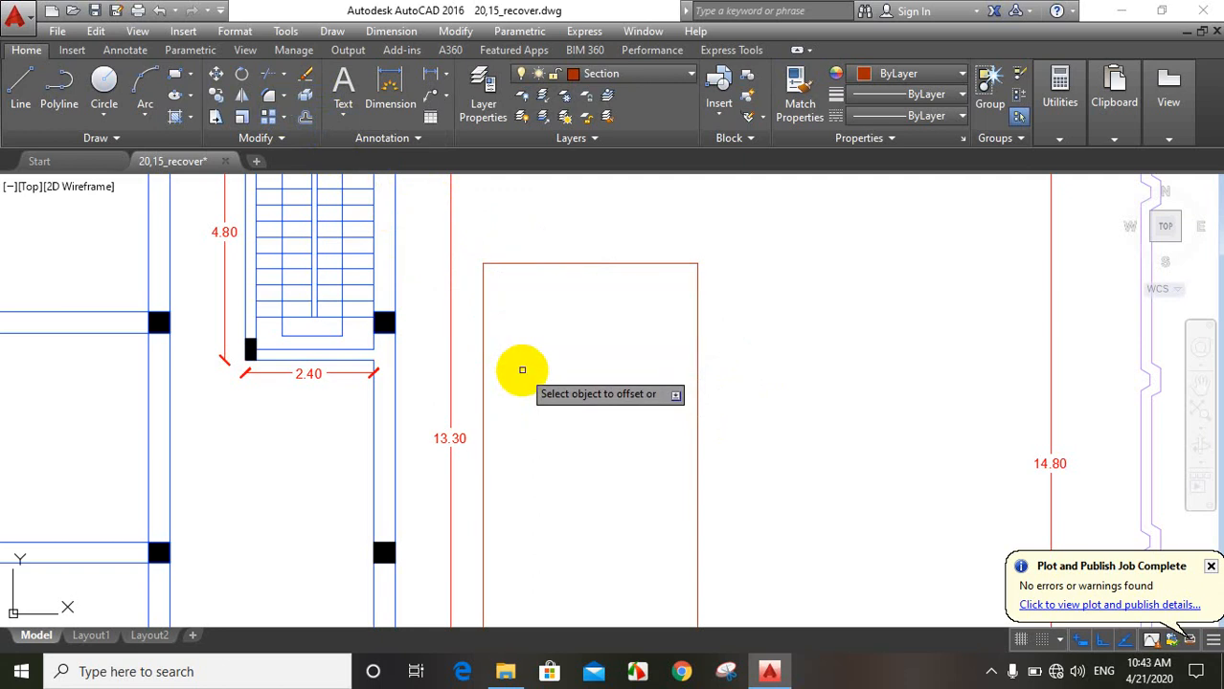
- Offset the frame's top edge downward four times in succession by 1 unit to divide it into rows
click(307, 116)
text(1)
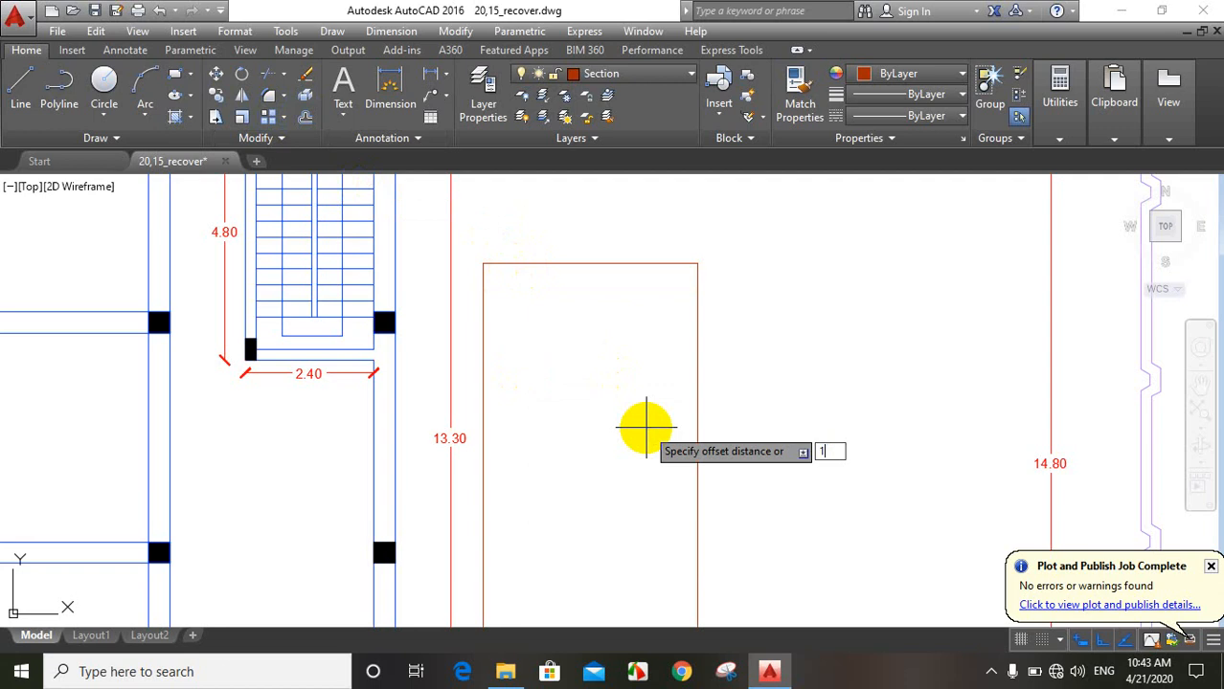
key(Return)
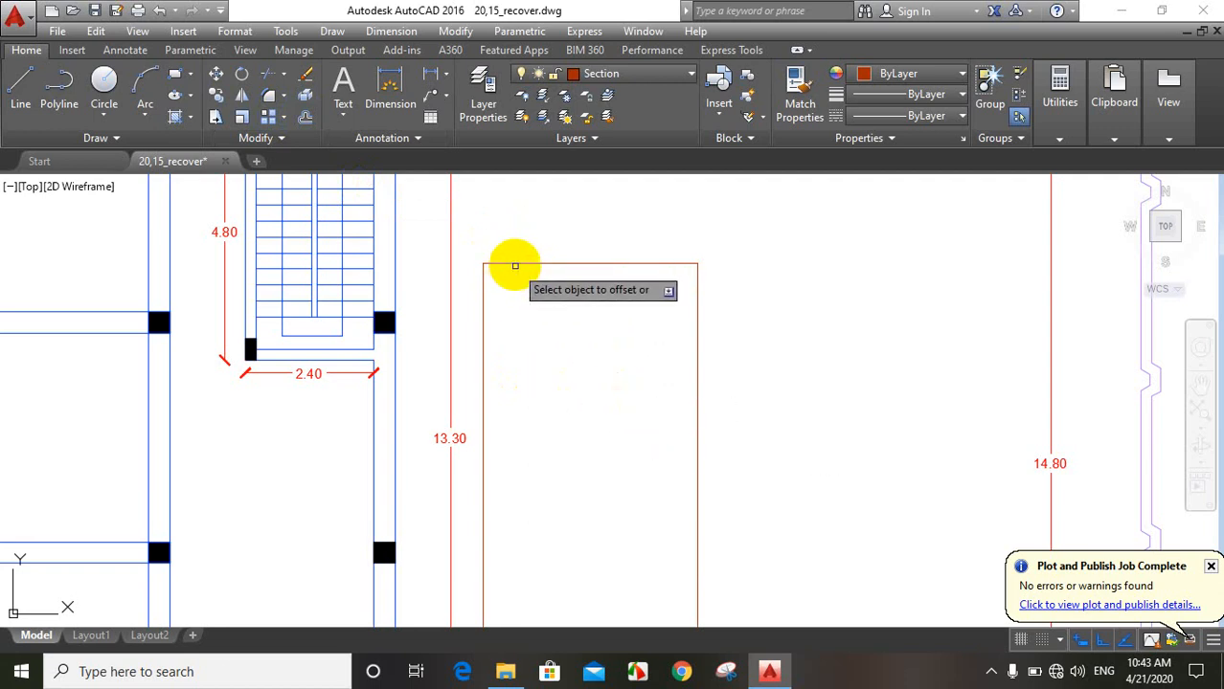
click(514, 265)
click(527, 319)
click(528, 317)
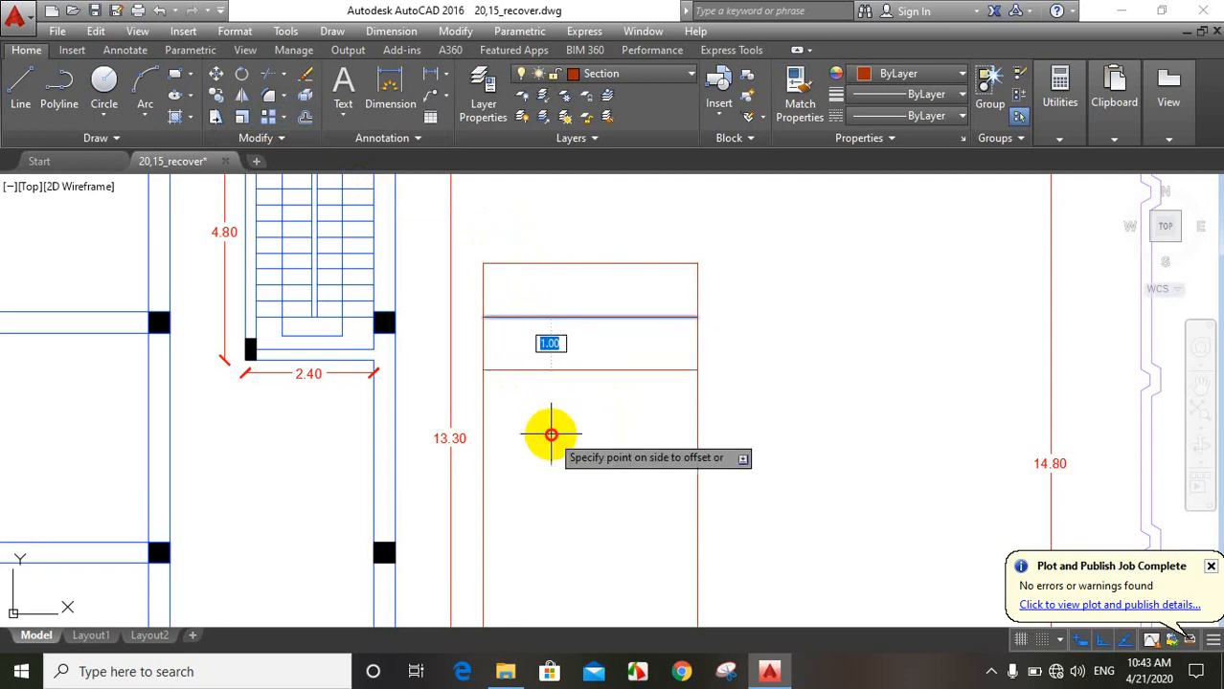
click(551, 436)
click(588, 369)
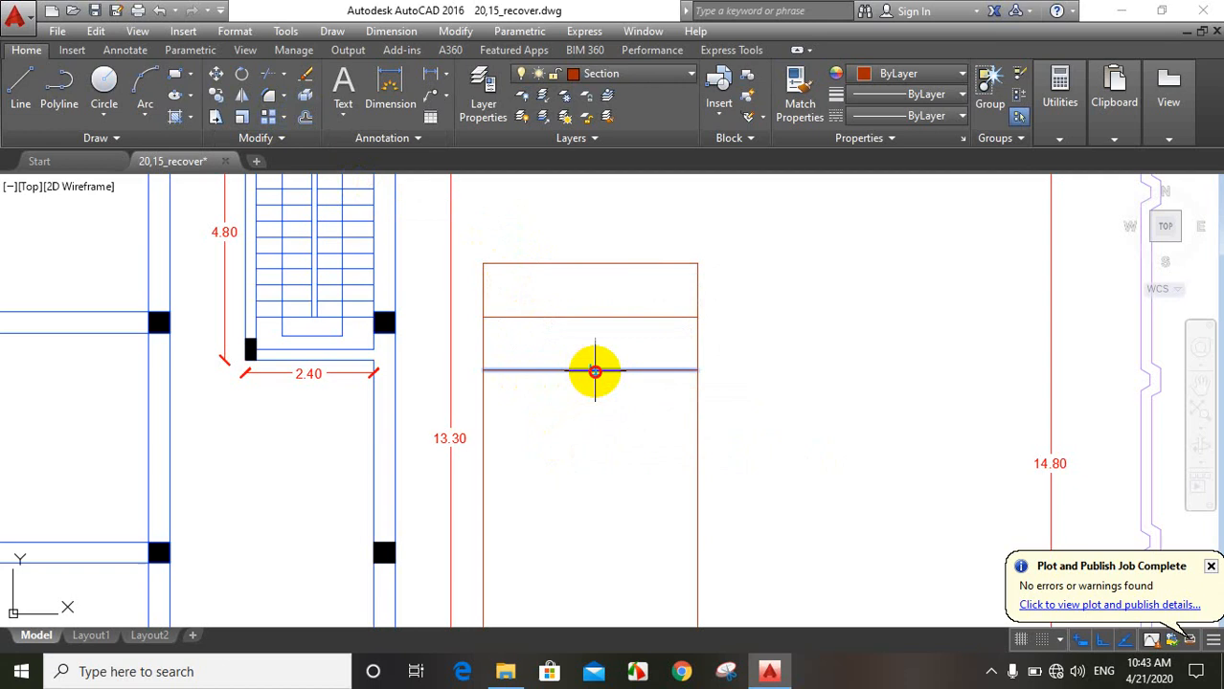
click(578, 483)
click(554, 423)
click(547, 522)
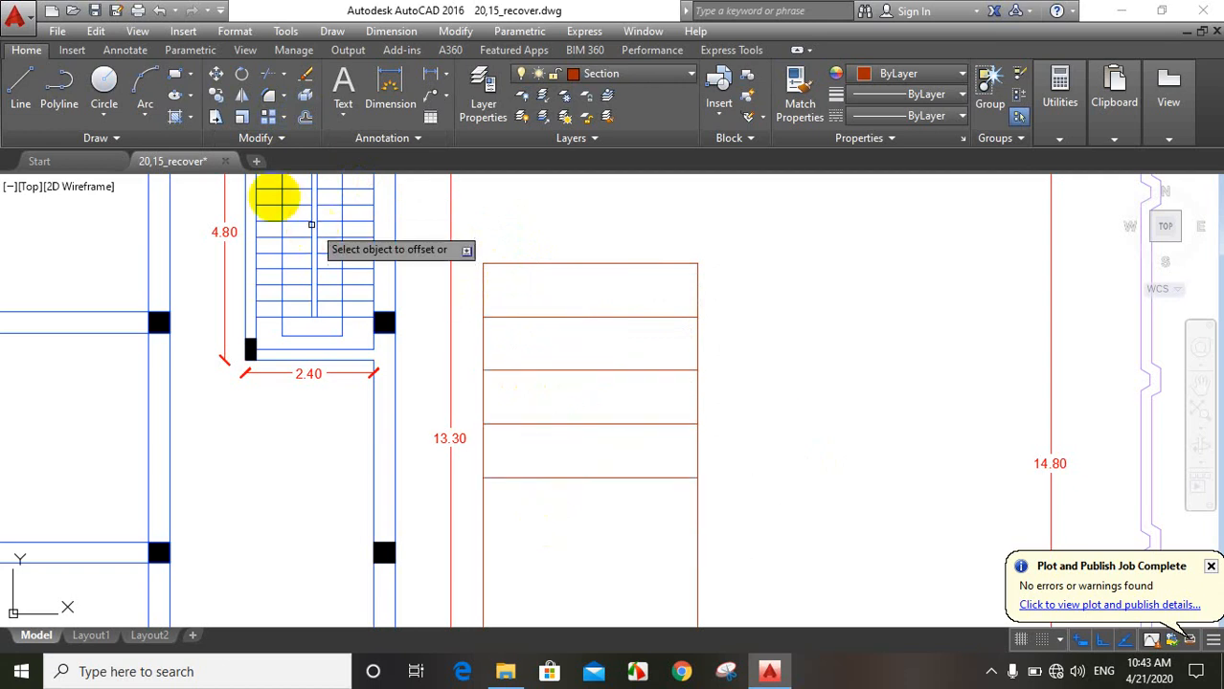
- Add multiline text reading "Somarchitacture" across the top row of the title block table
click(343, 85)
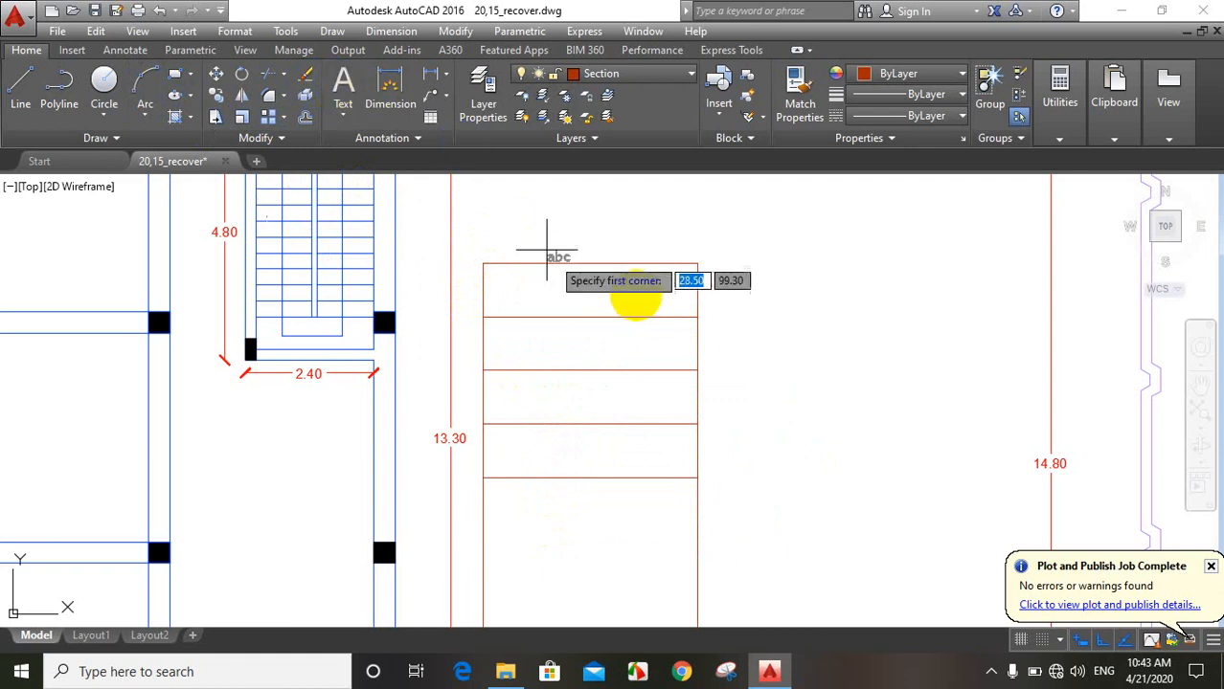
scroll(697, 327, up, 3)
scroll(692, 278, down, 4)
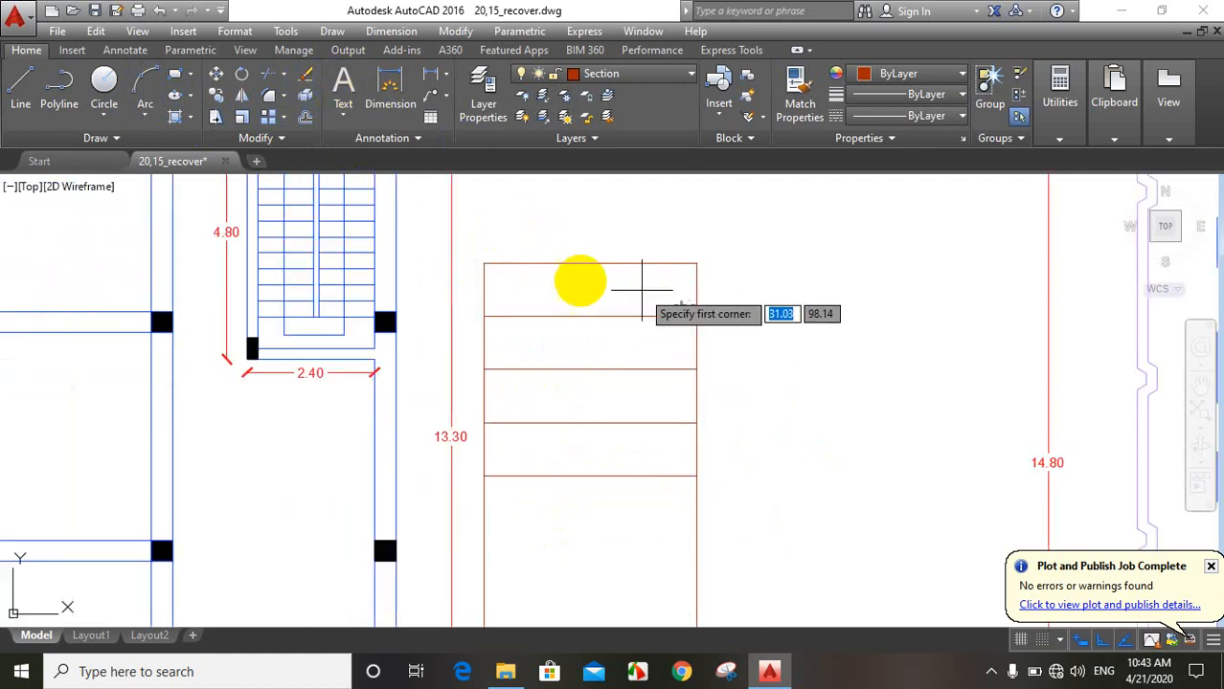
scroll(572, 279, up, 4)
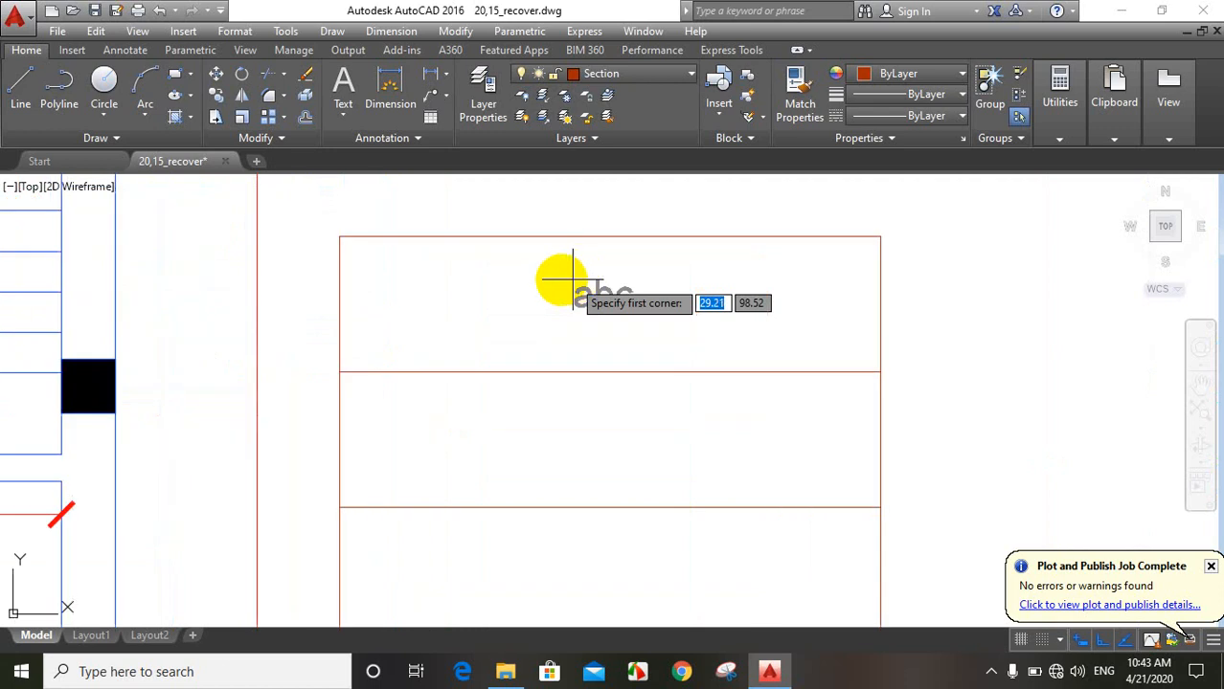
click(340, 237)
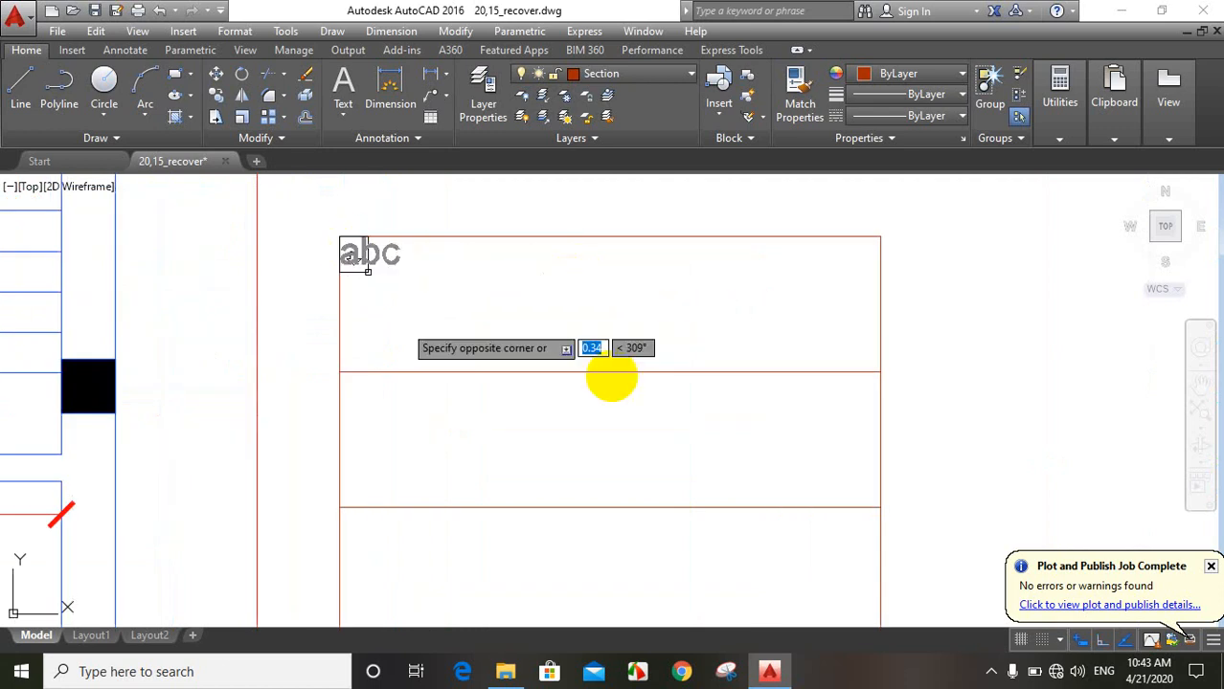
click(881, 371)
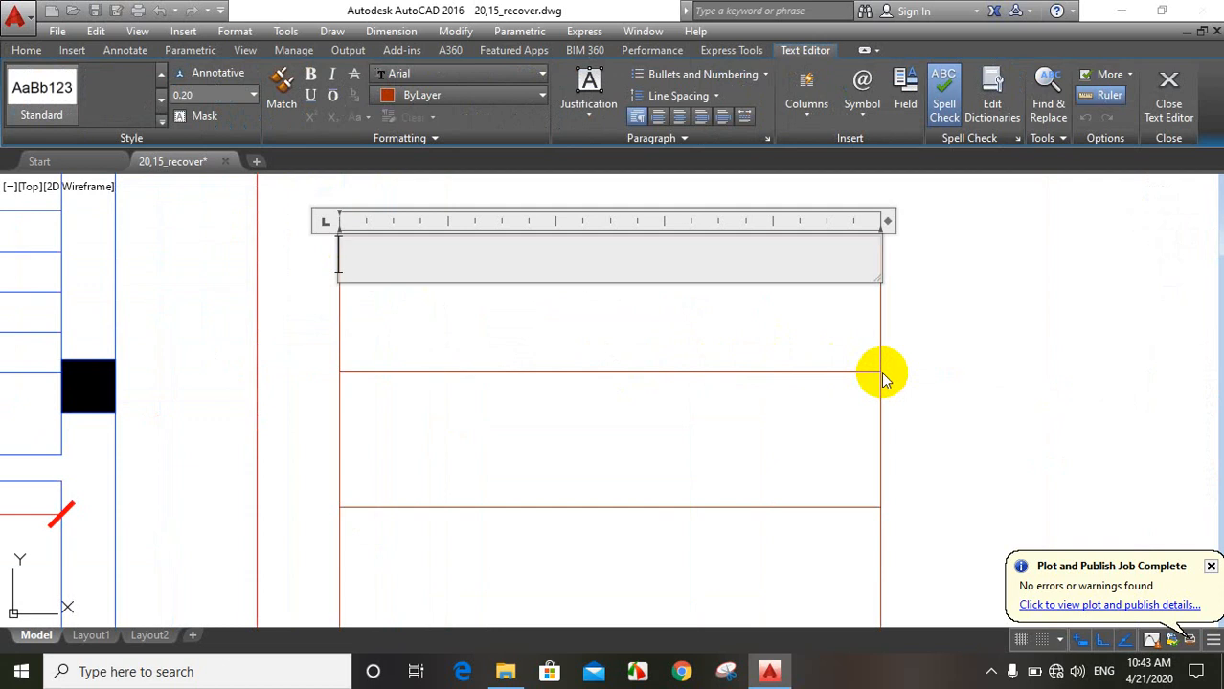
text(Som)
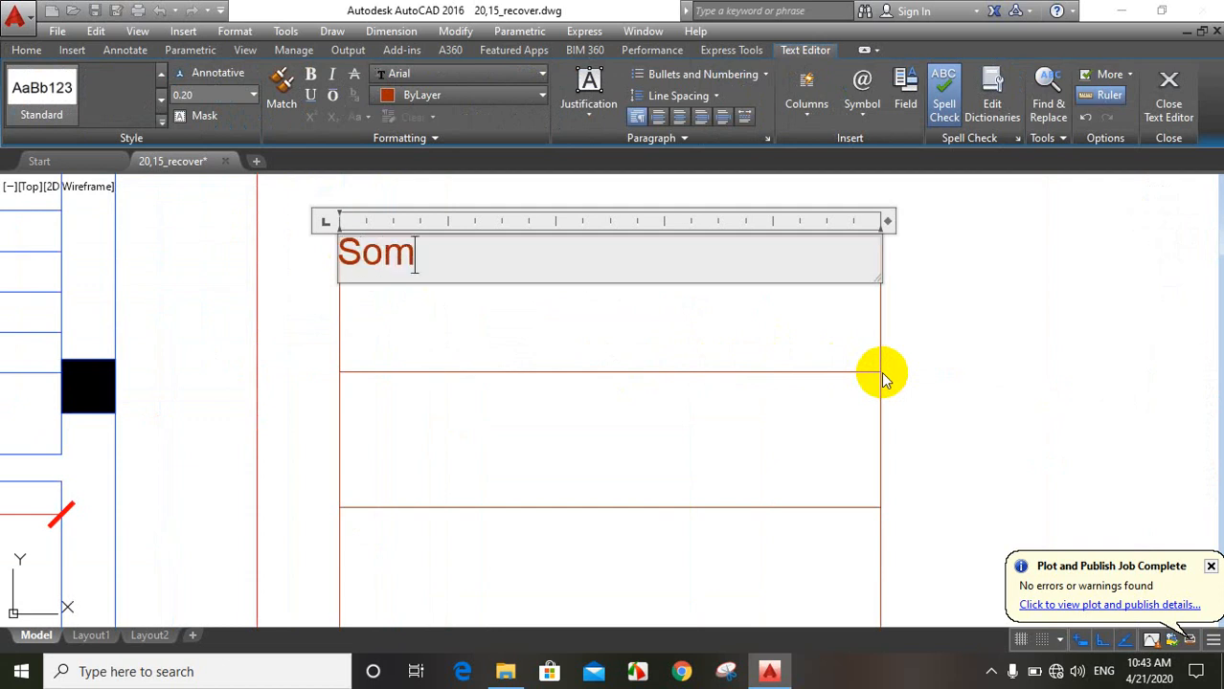
text(arch)
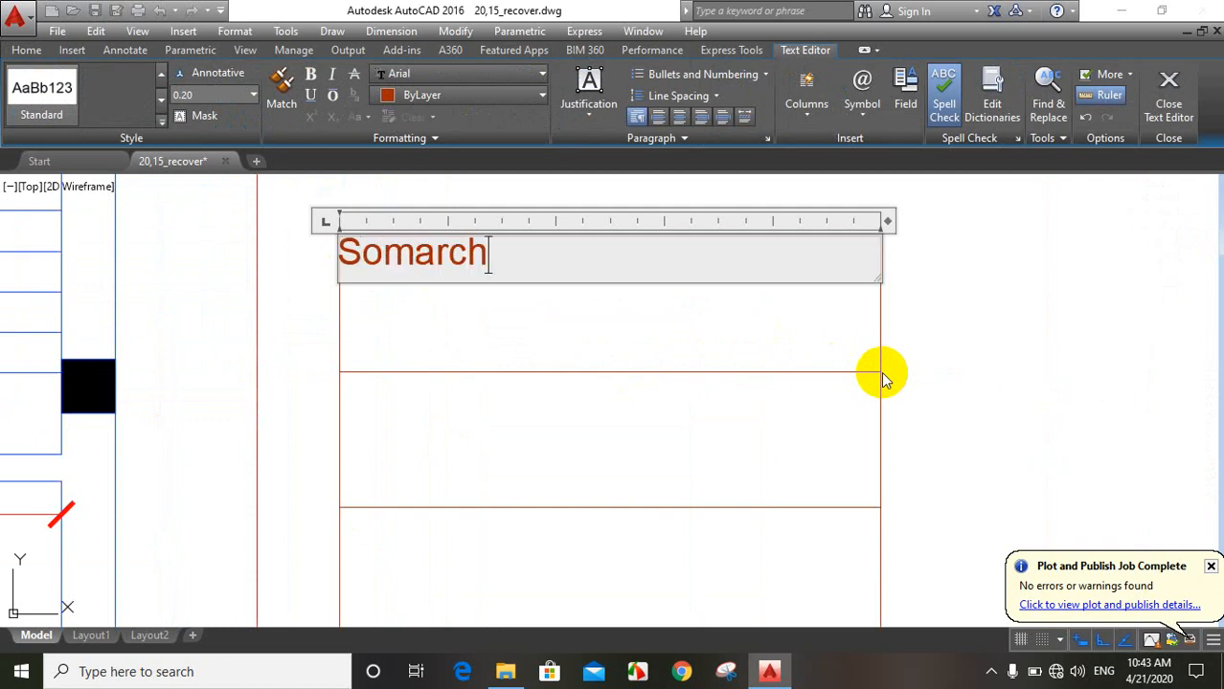
text(itacture)
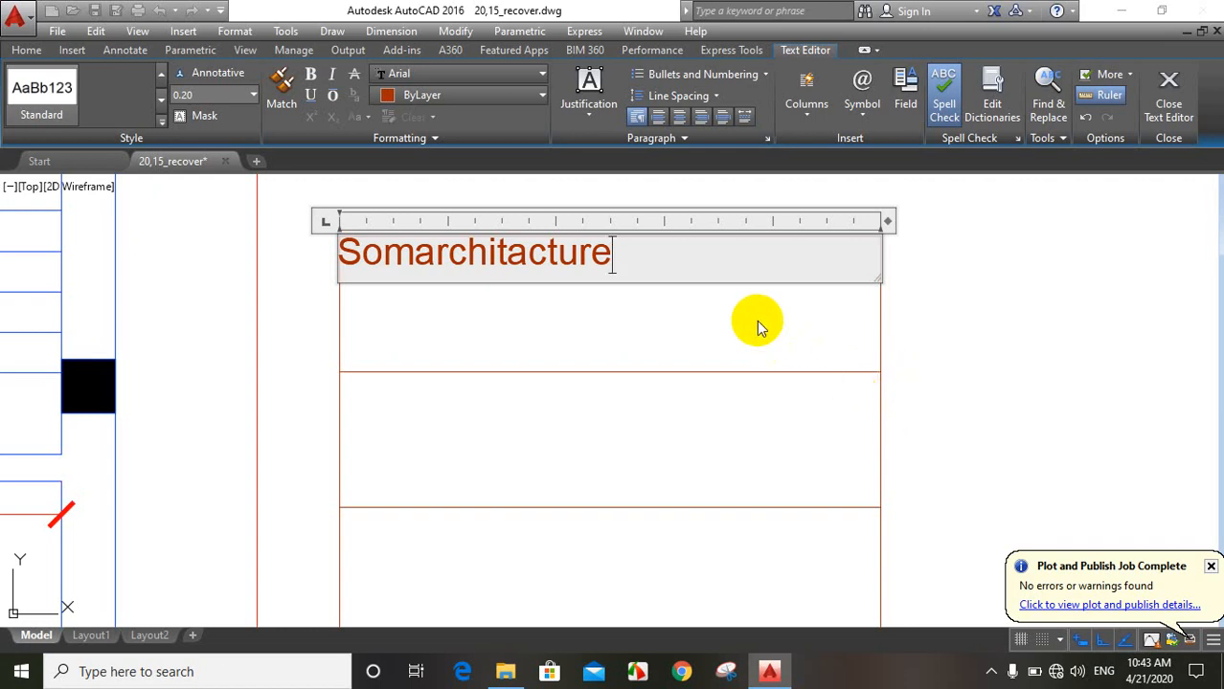
- Try text heights of 0.40 and 0.30 on the whole "Somarchitacture" text
key(ctrl+a)
click(183, 95)
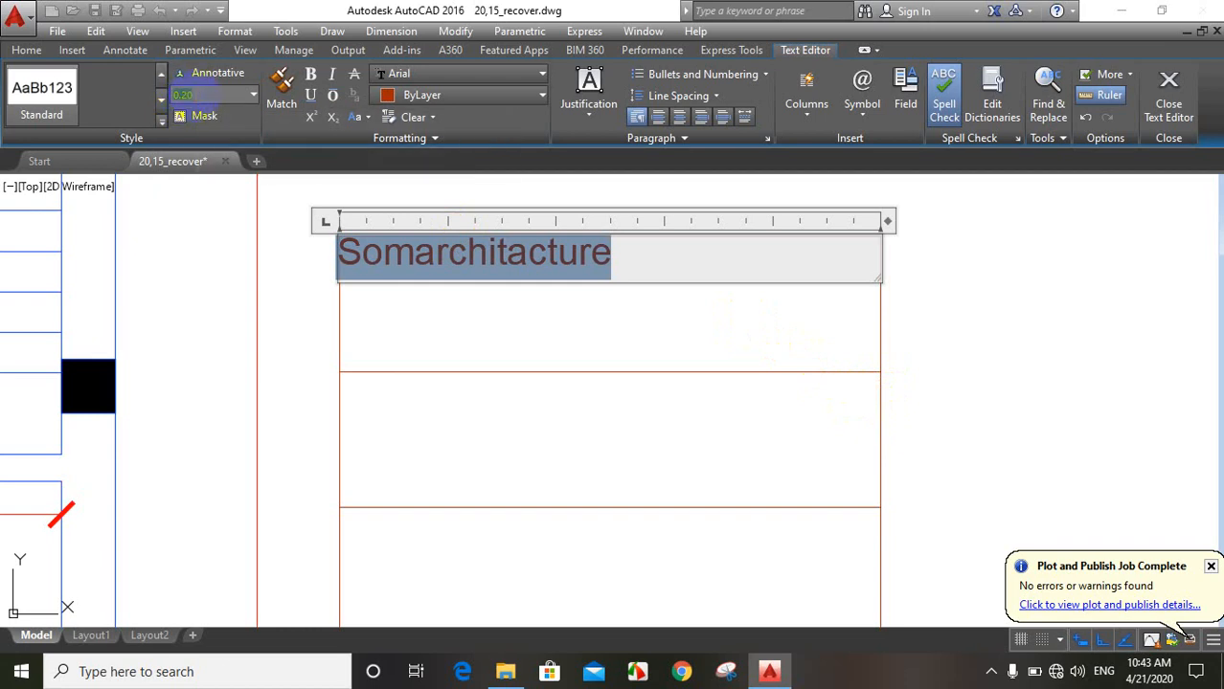
key(BackSpace)
text(.4)
key(Return)
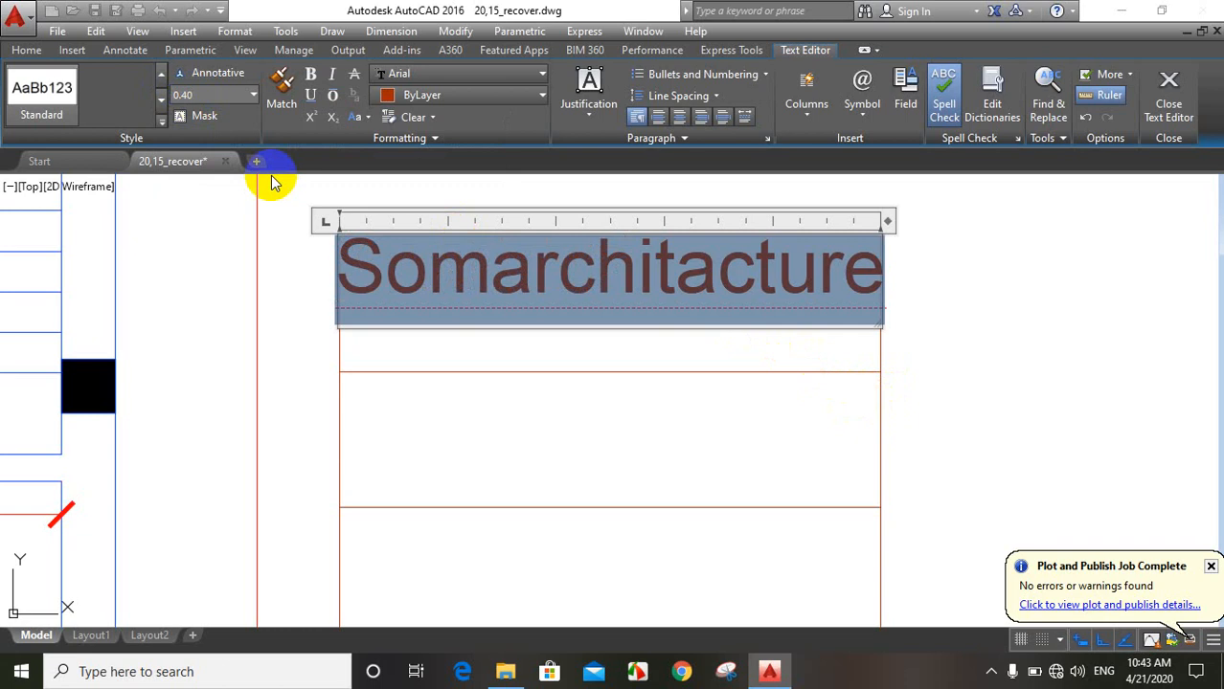
click(212, 96)
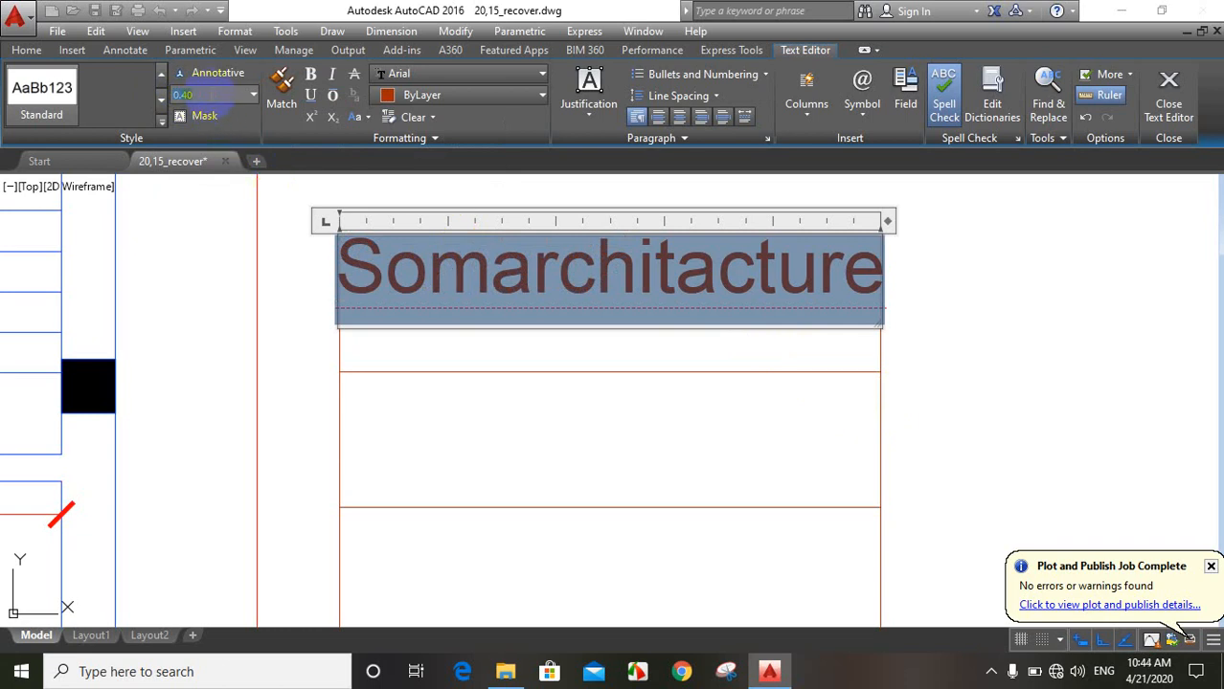
key(BackSpace)
text(0.30)
key(Return)
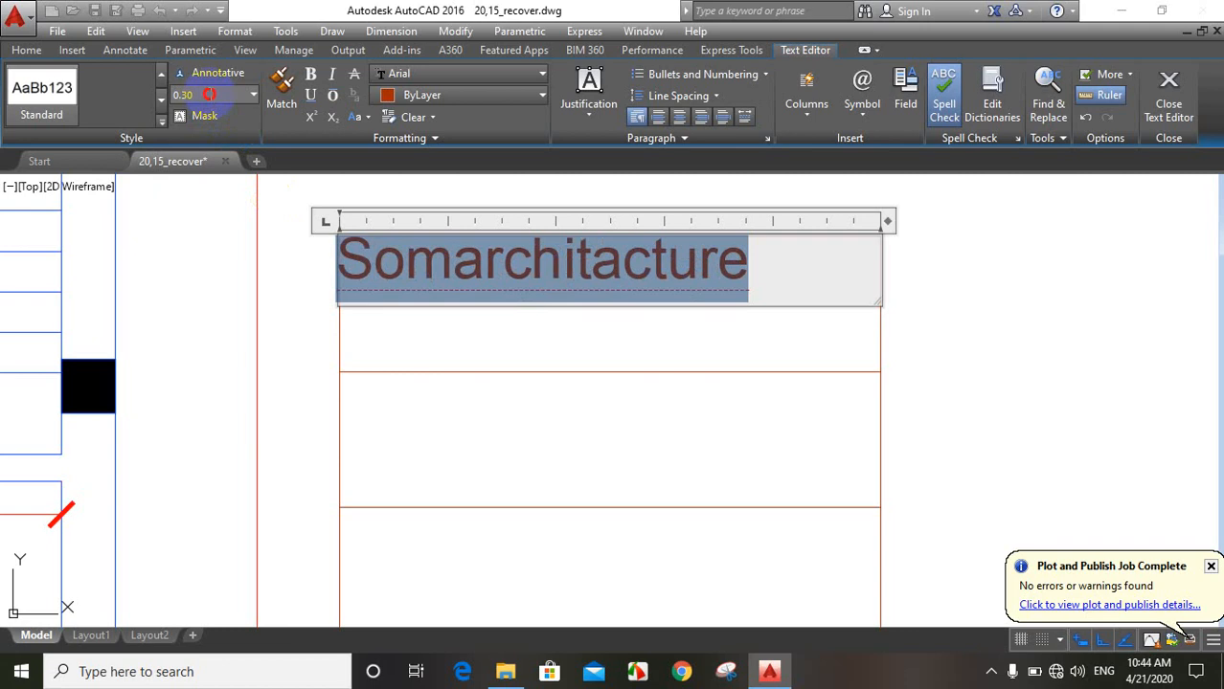
- Set the height of the "Somarchitacture" text to 0.35 and finish editing it
click(208, 94)
text(.3)
key(Return)
click(292, 276)
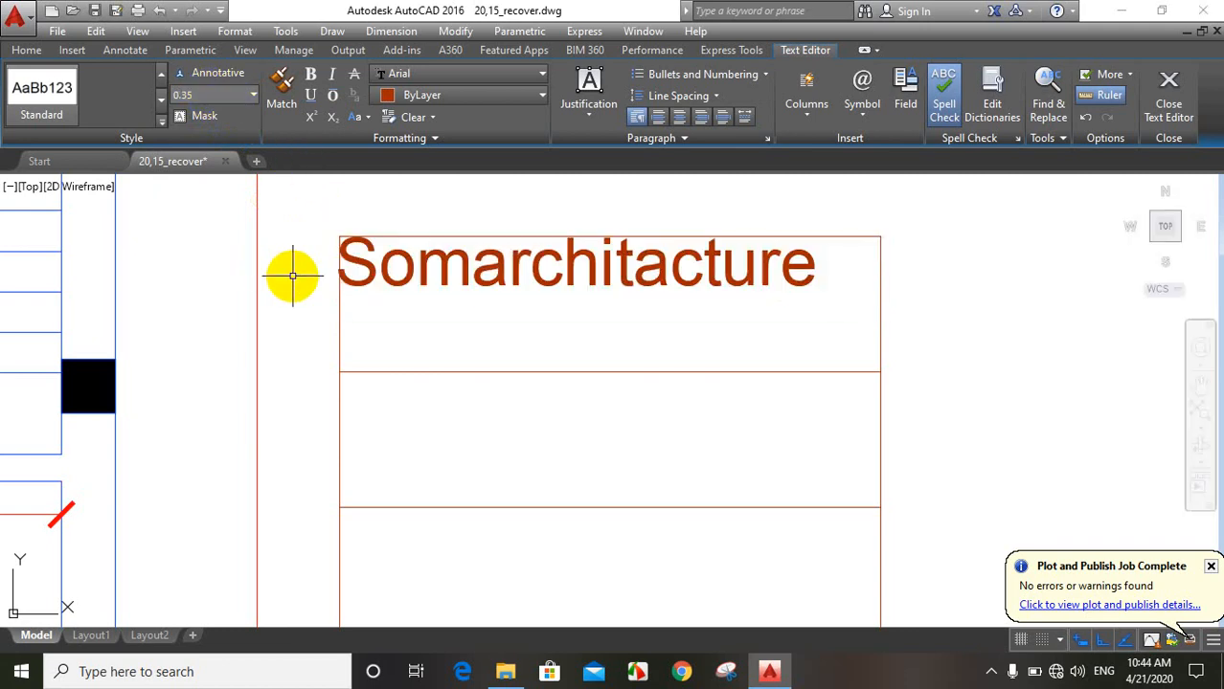
- Move the "Somarchitacture" text down and slightly right so it sits inside the top row, clear of the frame's edges
click(388, 268)
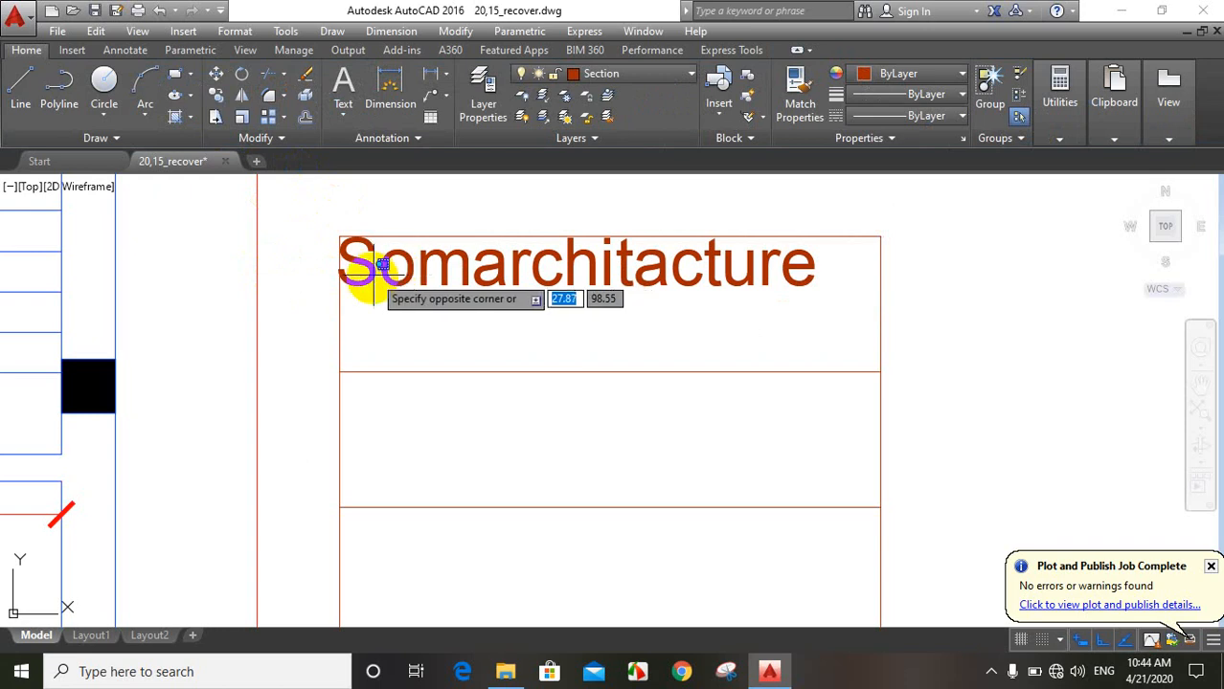
click(371, 278)
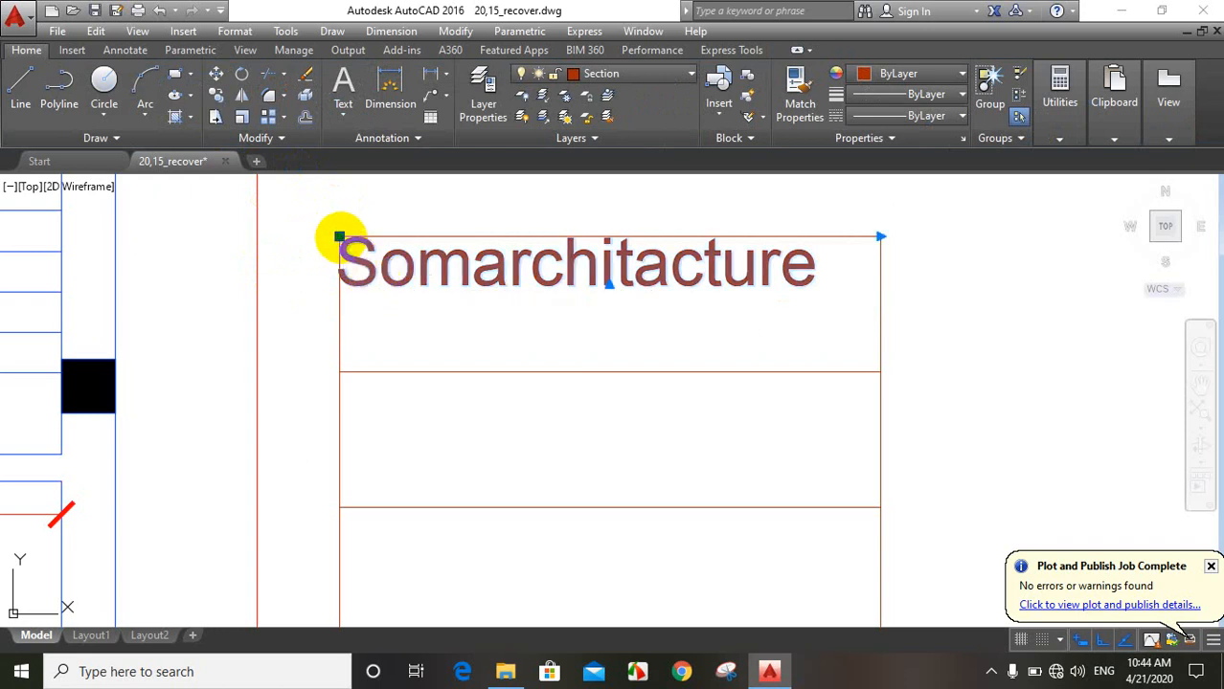
click(339, 236)
click(338, 286)
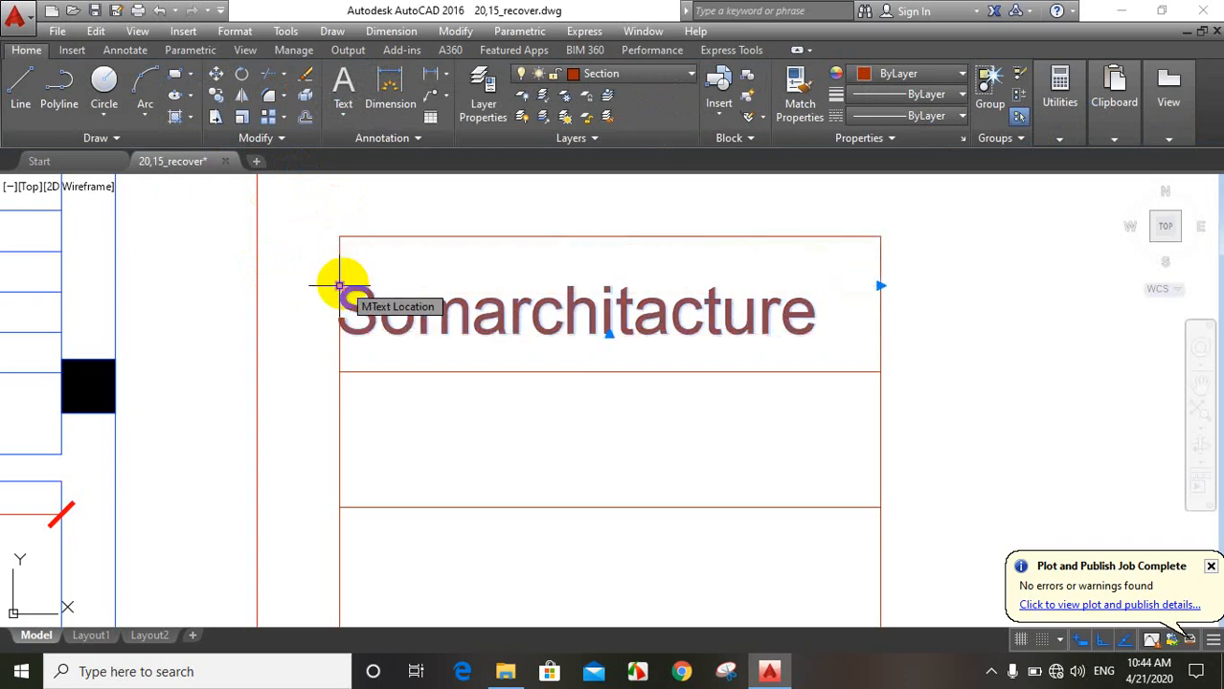
click(339, 285)
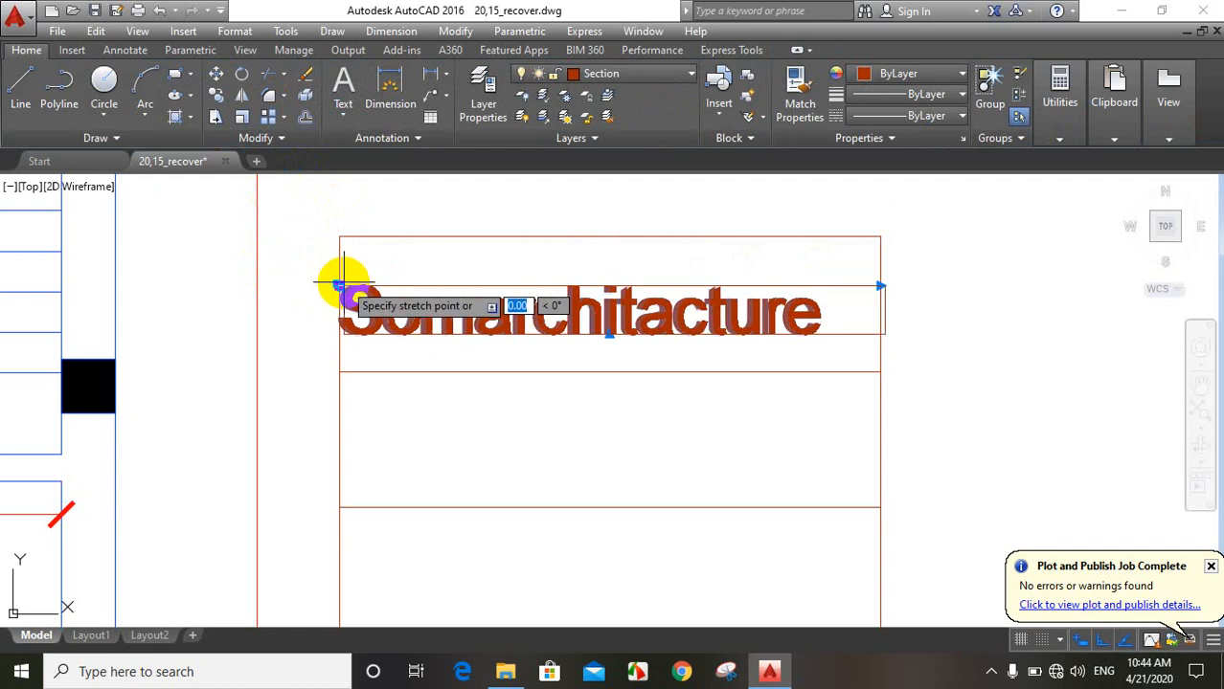
click(354, 286)
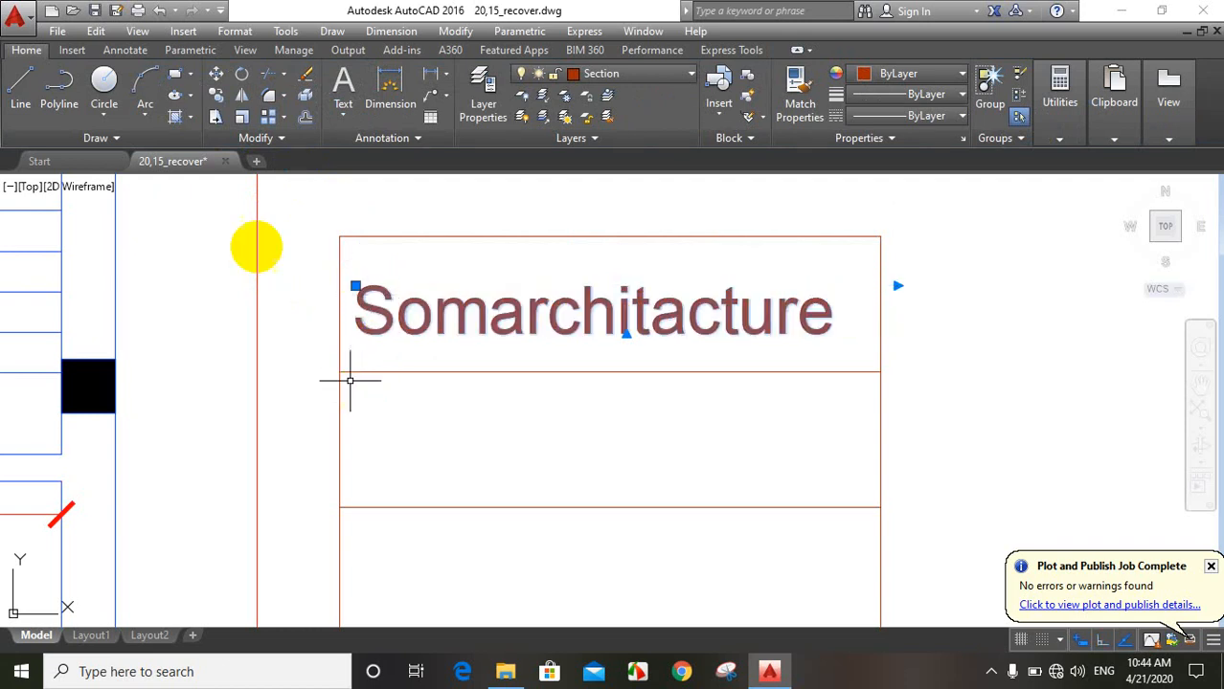
- Copy the "Somarchitacture" text straight down with ortho on into the second, third and fourth rows of the table
click(217, 116)
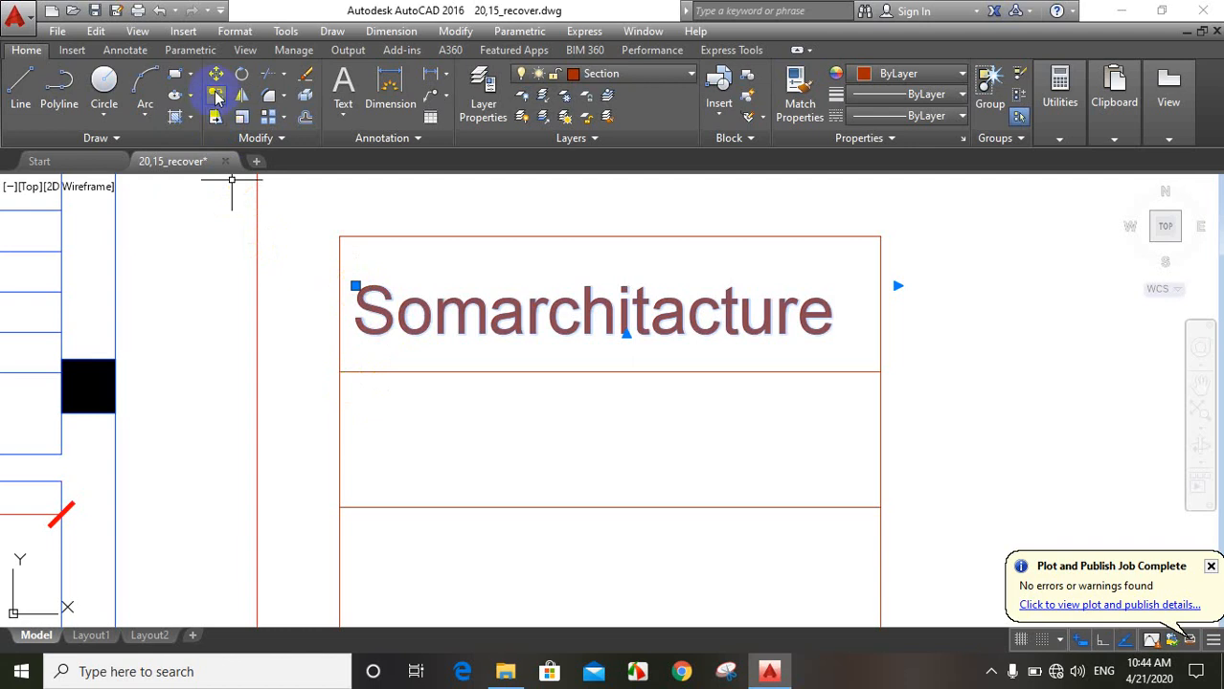
click(356, 288)
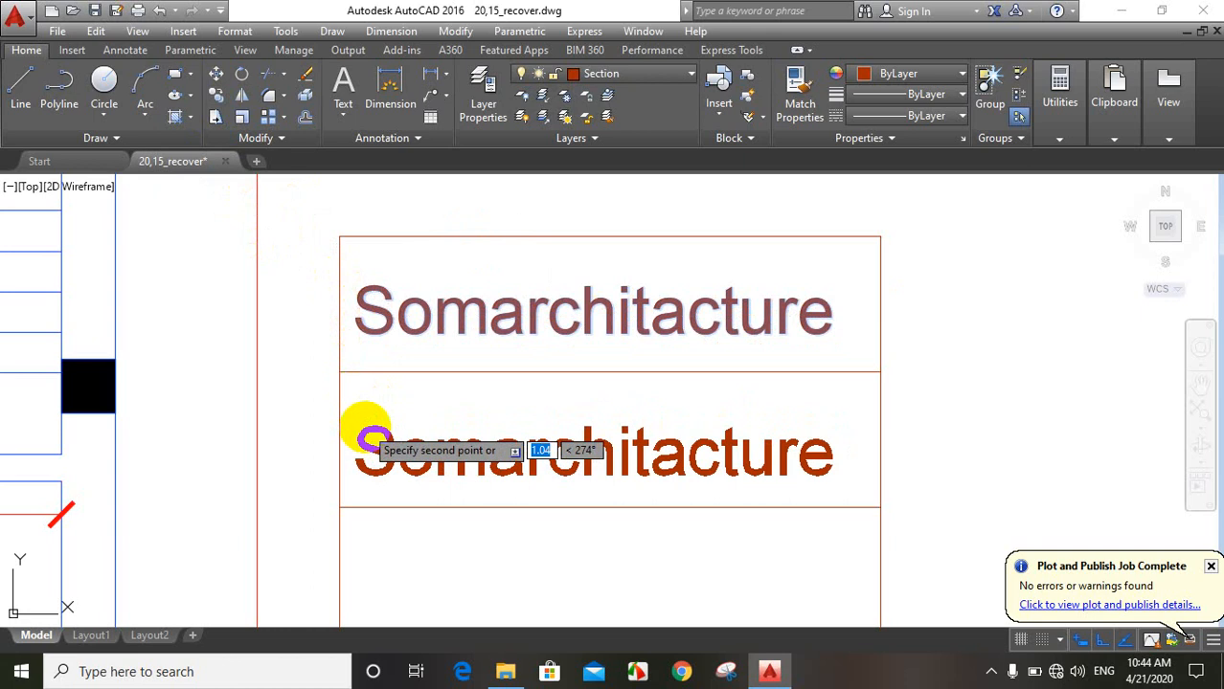
key(F8)
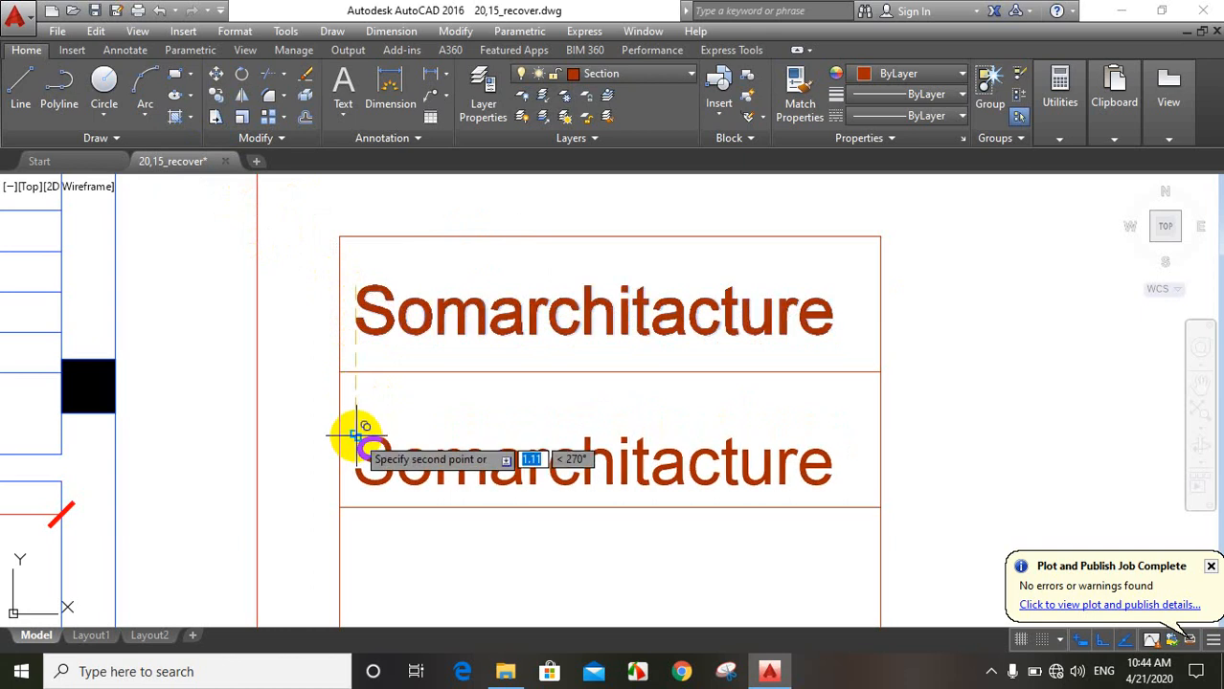
scroll(355, 436, down, 4)
click(357, 437)
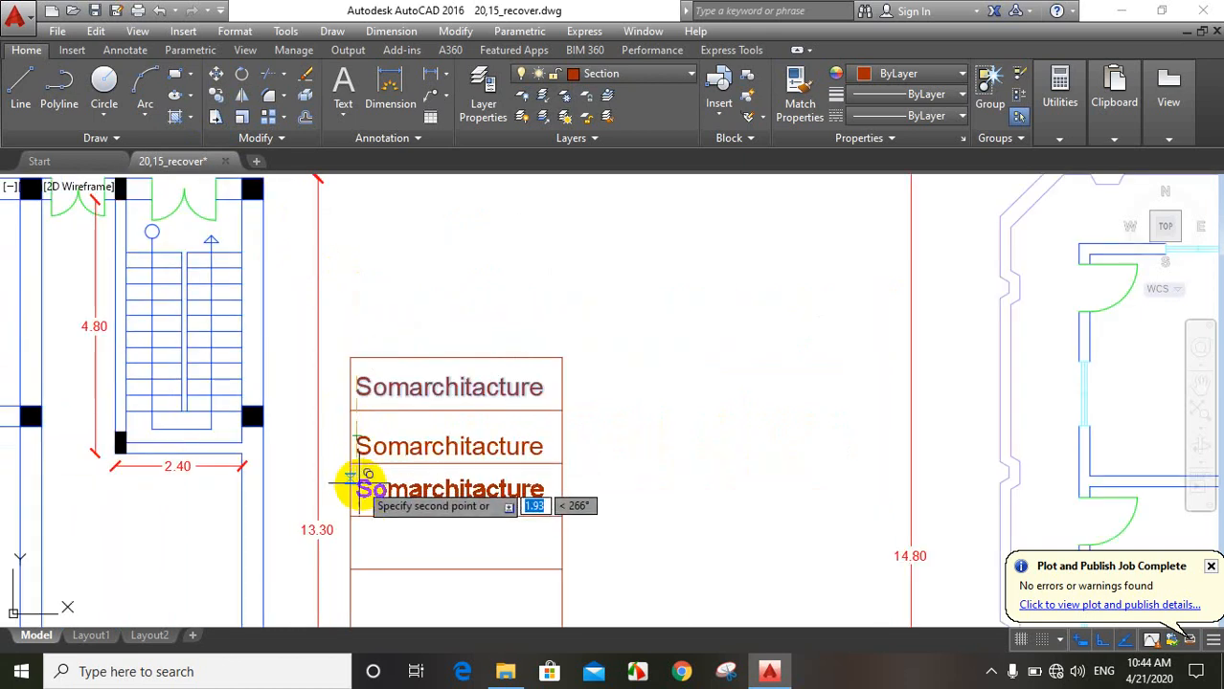
scroll(370, 475, up, 4)
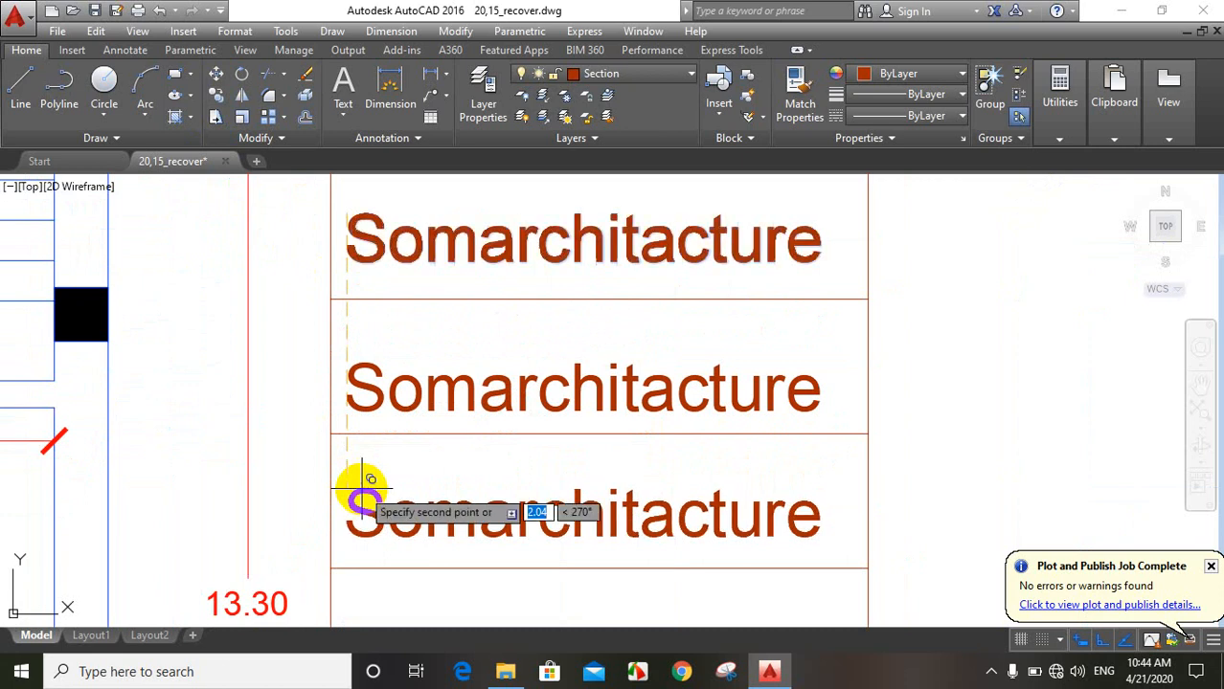
click(355, 485)
scroll(364, 402, down, 4)
click(355, 379)
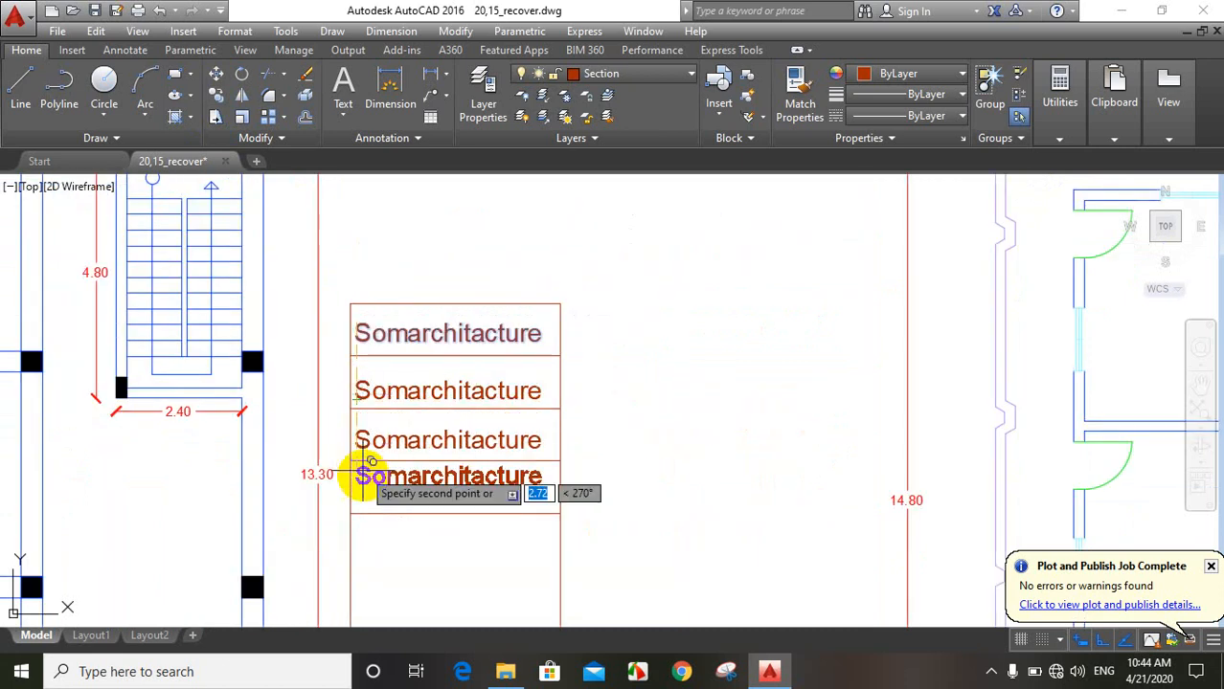
click(363, 474)
scroll(367, 491, up, 4)
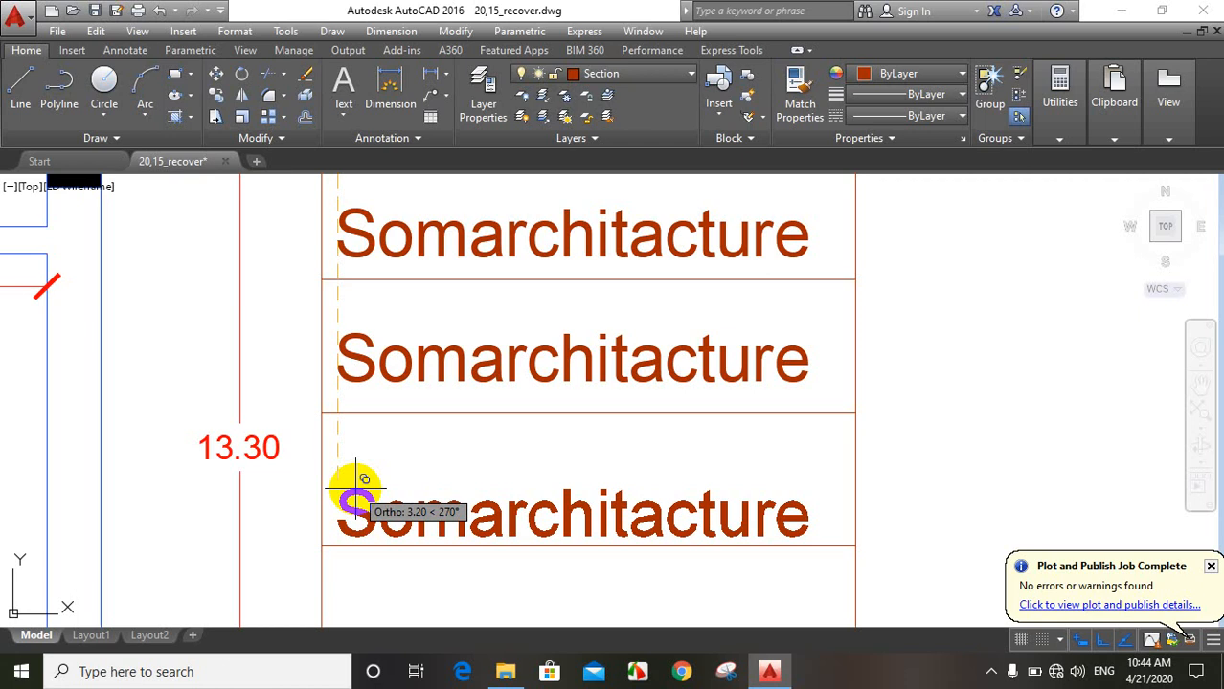
scroll(355, 491, down, 4)
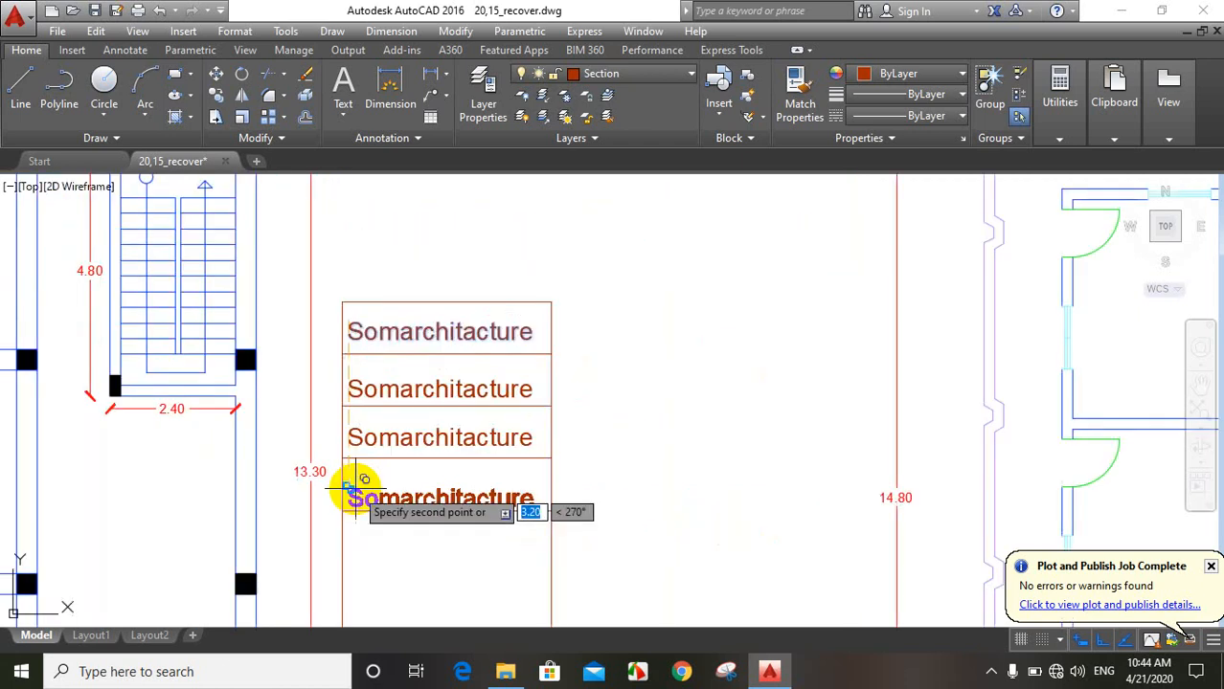
click(356, 491)
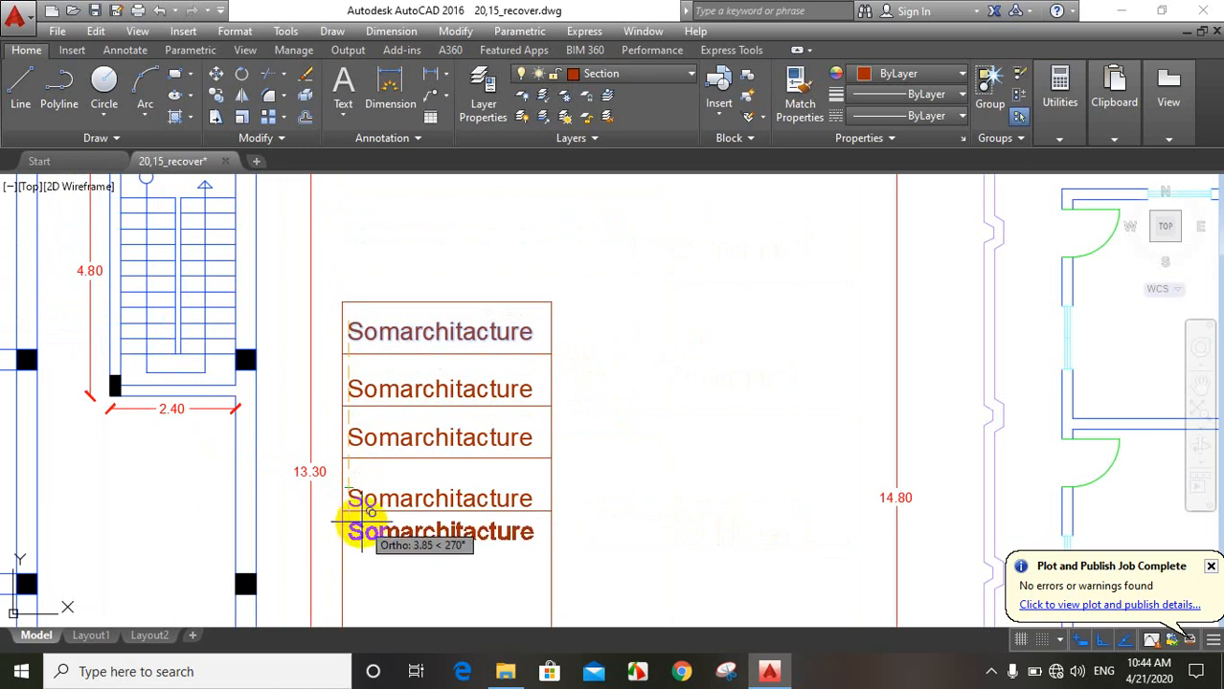
key(Escape)
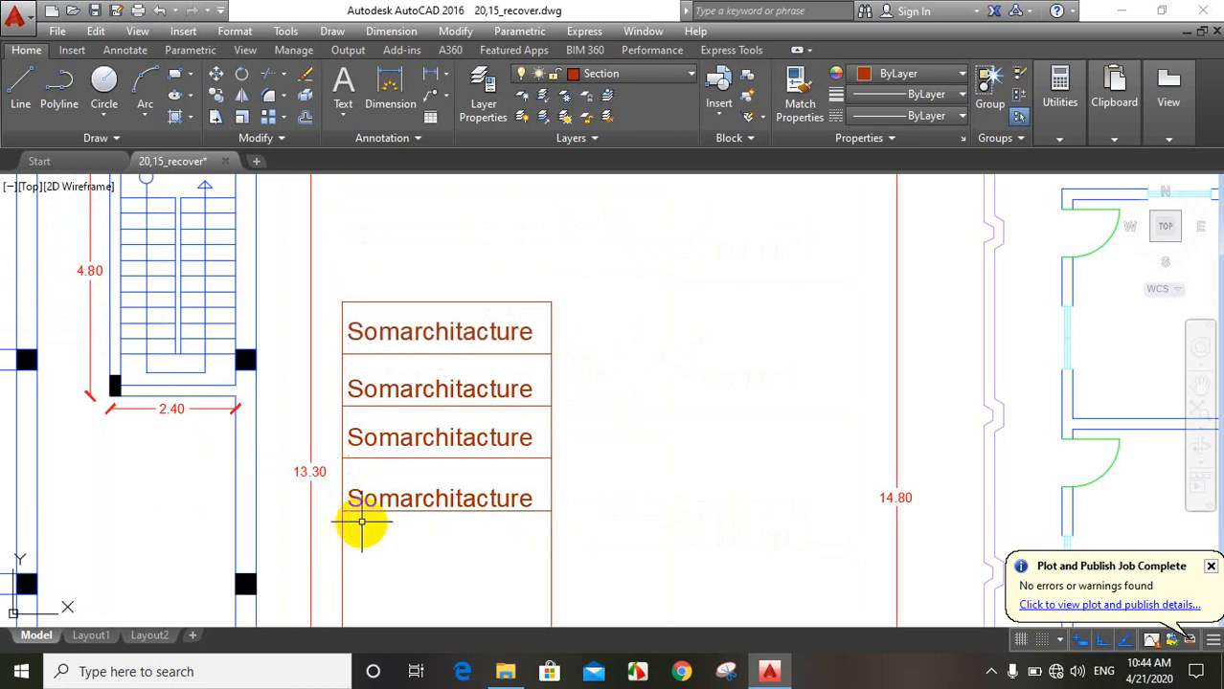
- Replace the text in the table's second row with the engineer's name, preceded by the title "Eng."
click(397, 388)
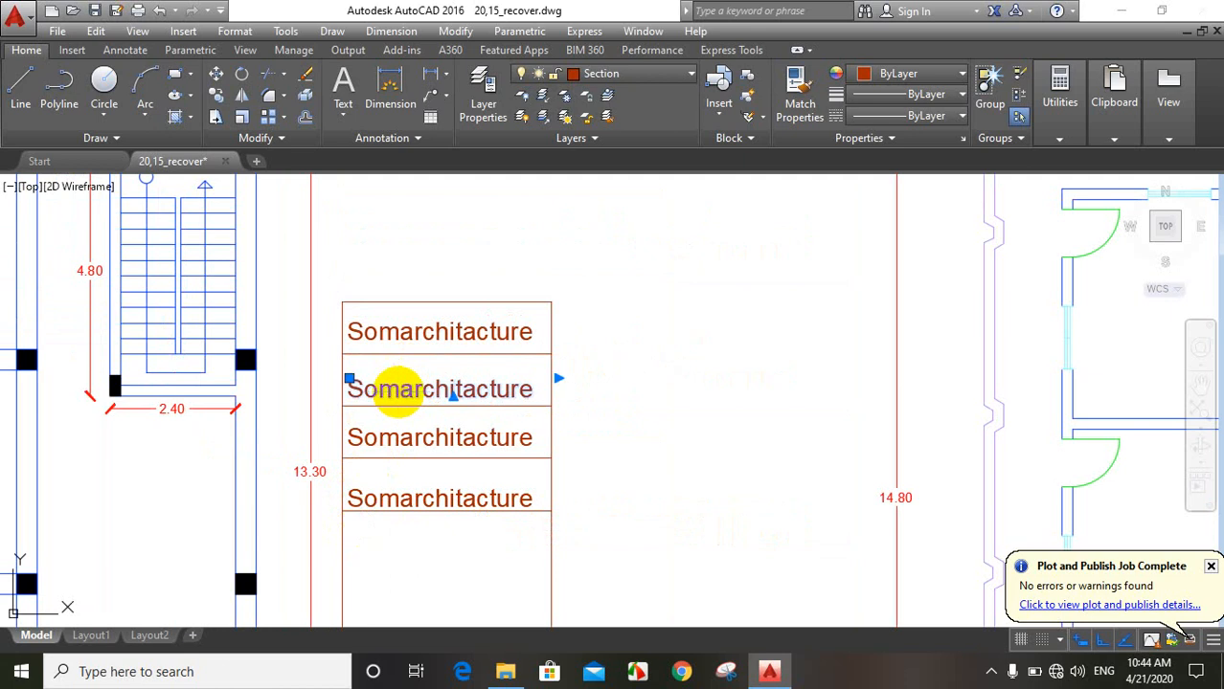
double_click(398, 391)
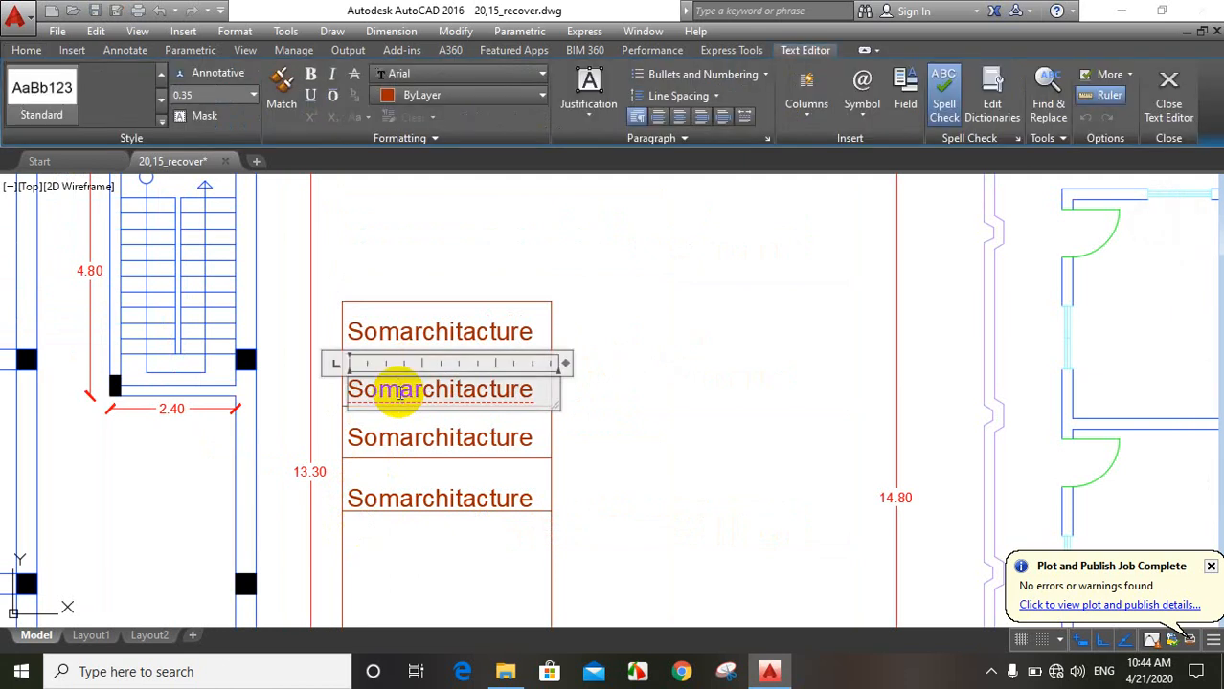
double_click(399, 395)
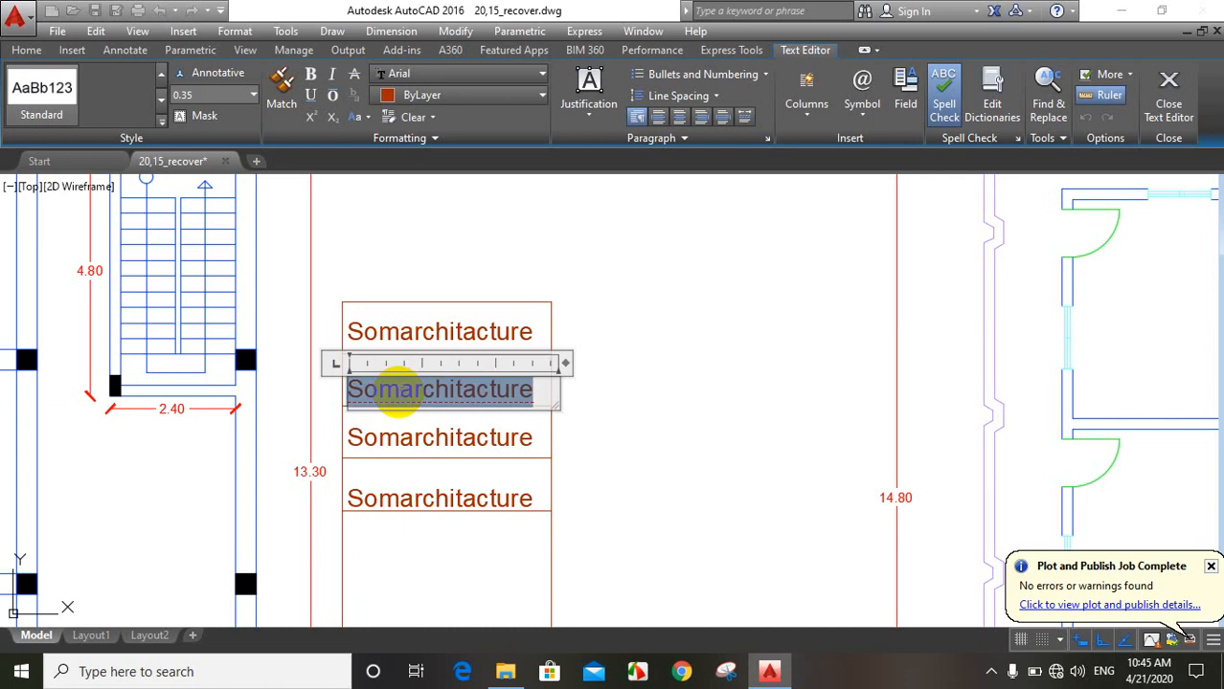
text(En)
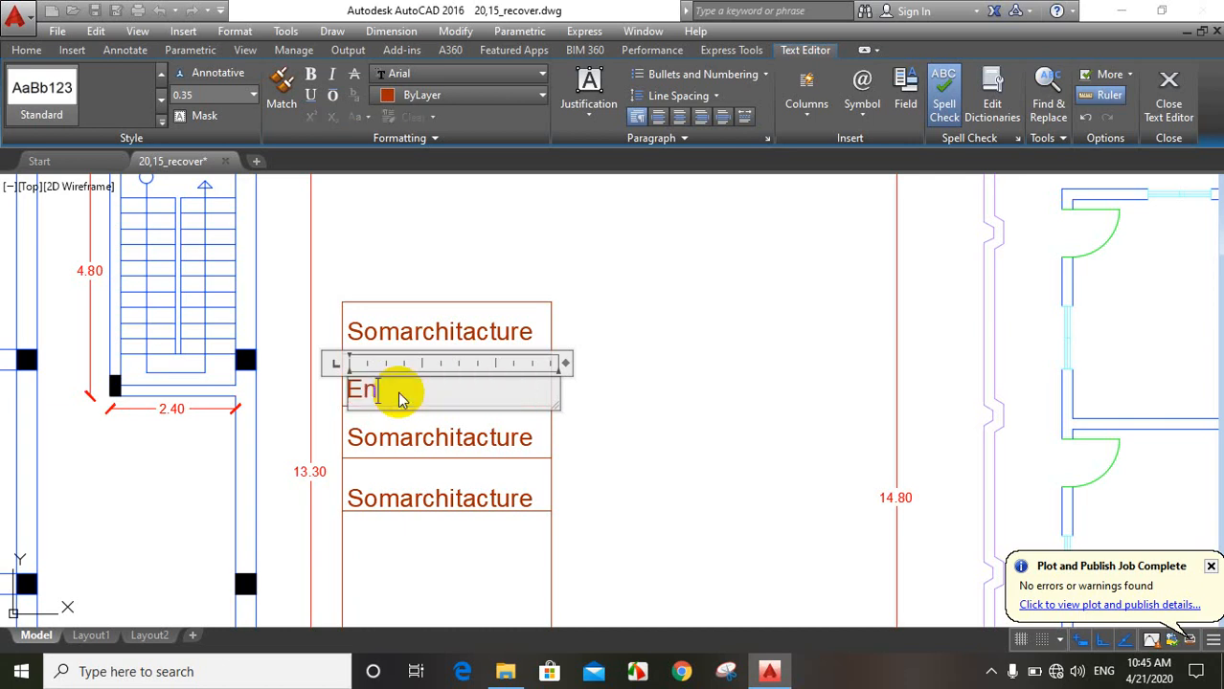
text(g M.Ali)
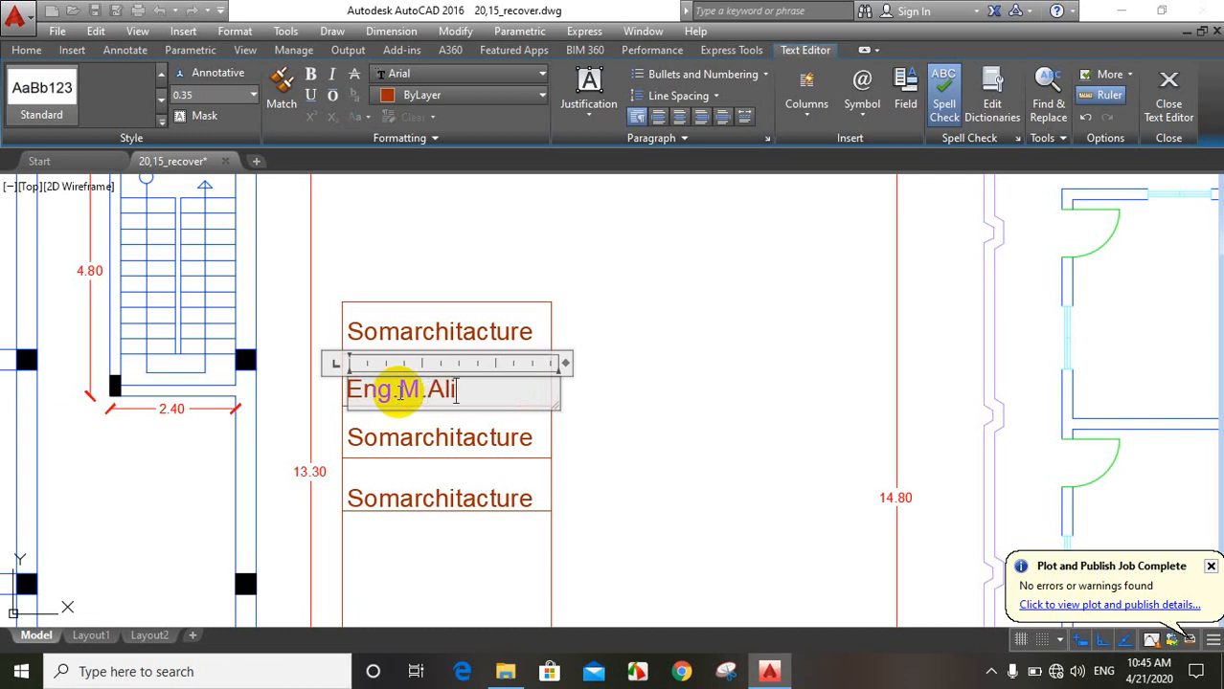
shift+click(399, 389)
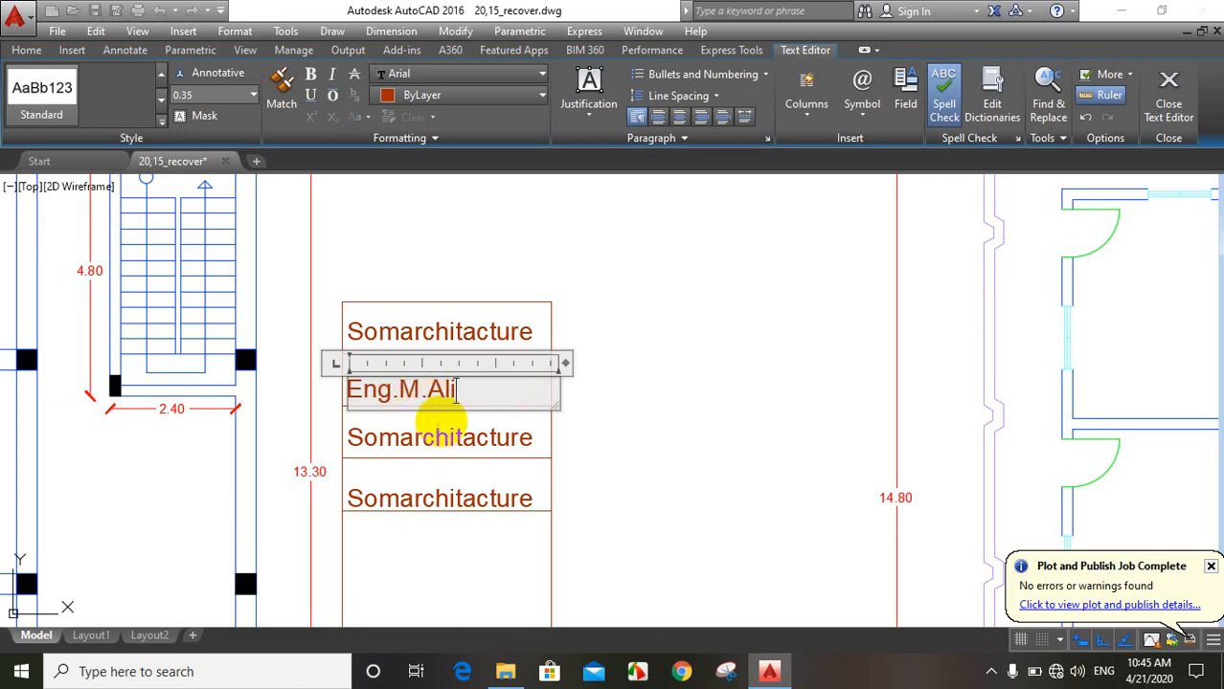
click(442, 420)
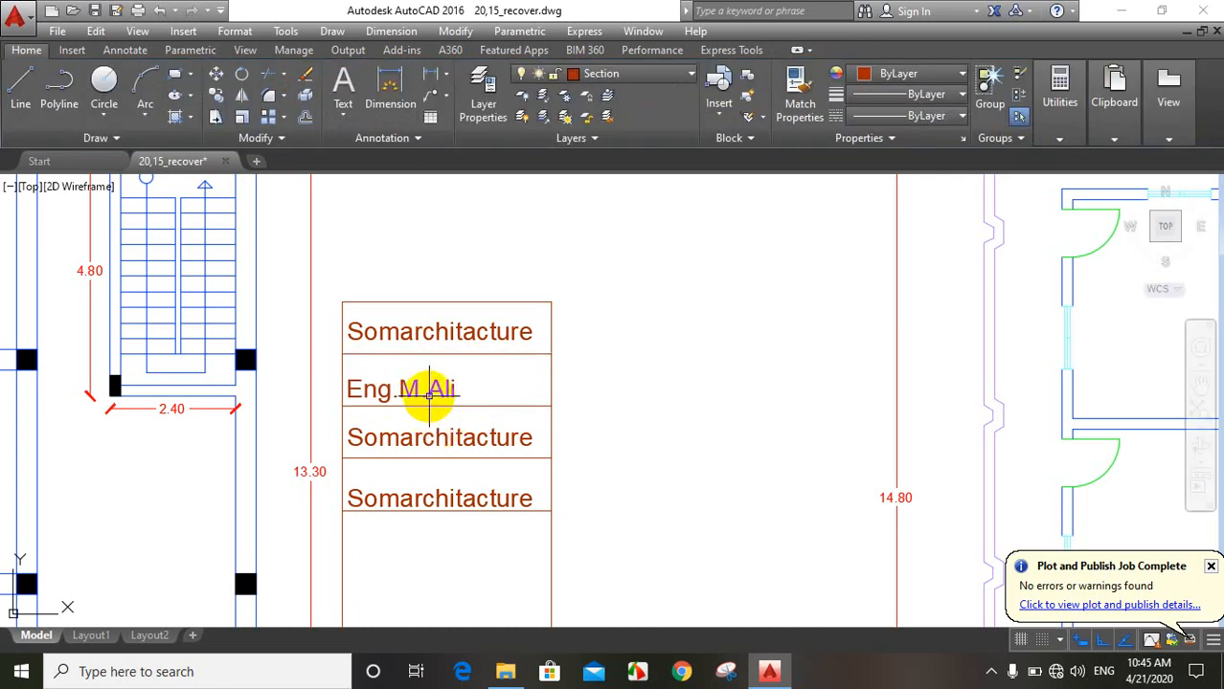
- Replace the text in the table's third row with "G+2" and finish editing it
click(441, 442)
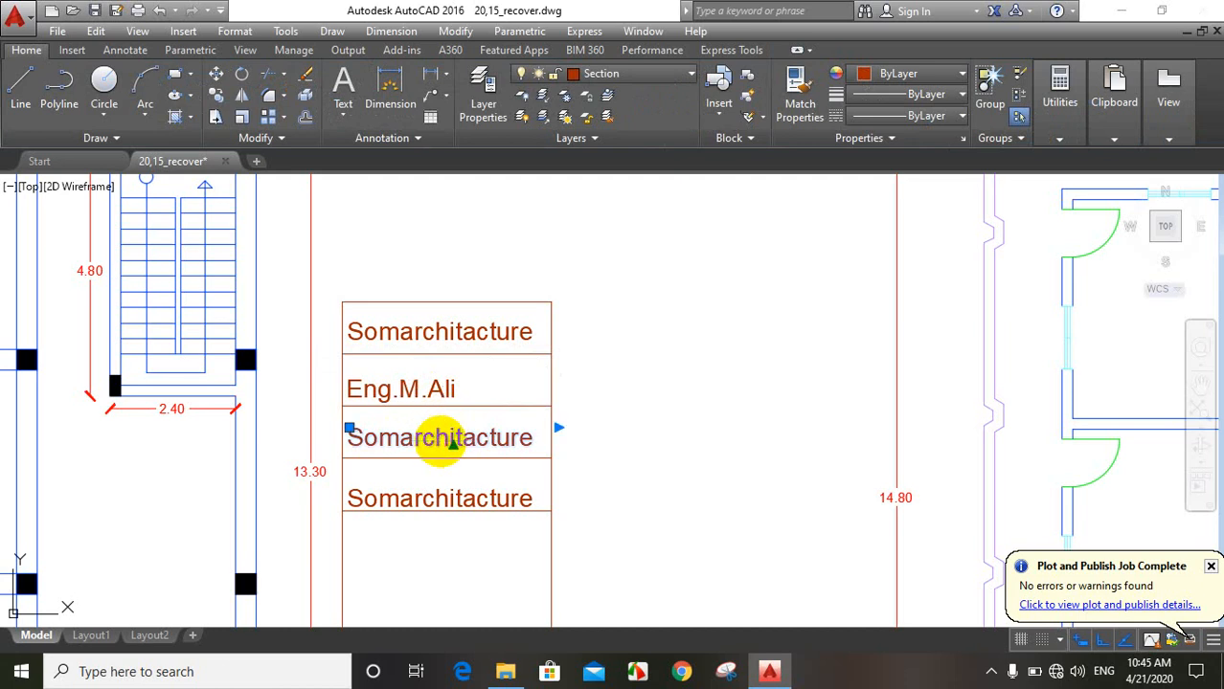
double_click(448, 441)
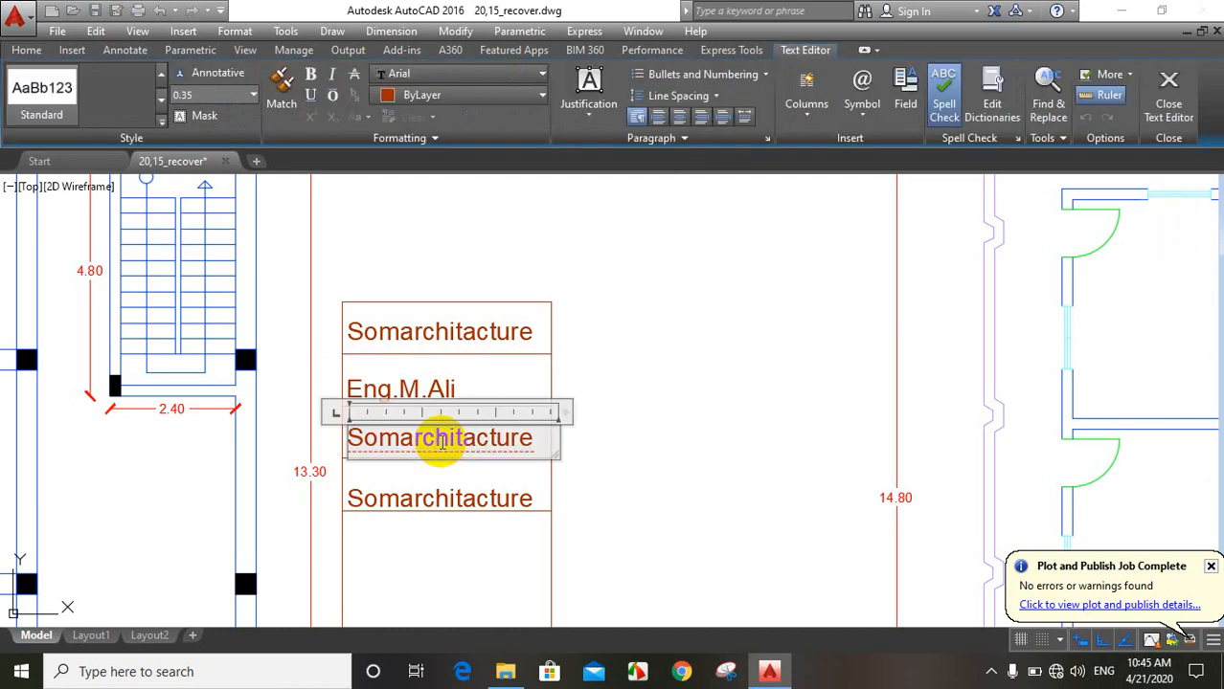
double_click(440, 442)
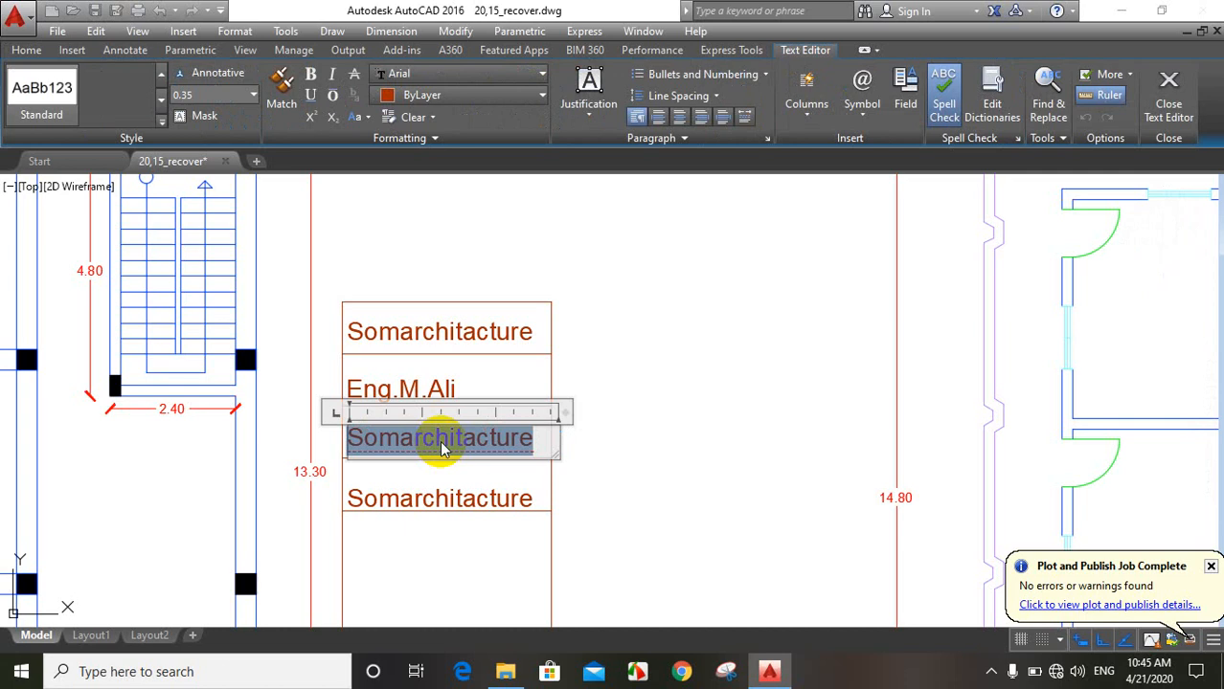
text(G)
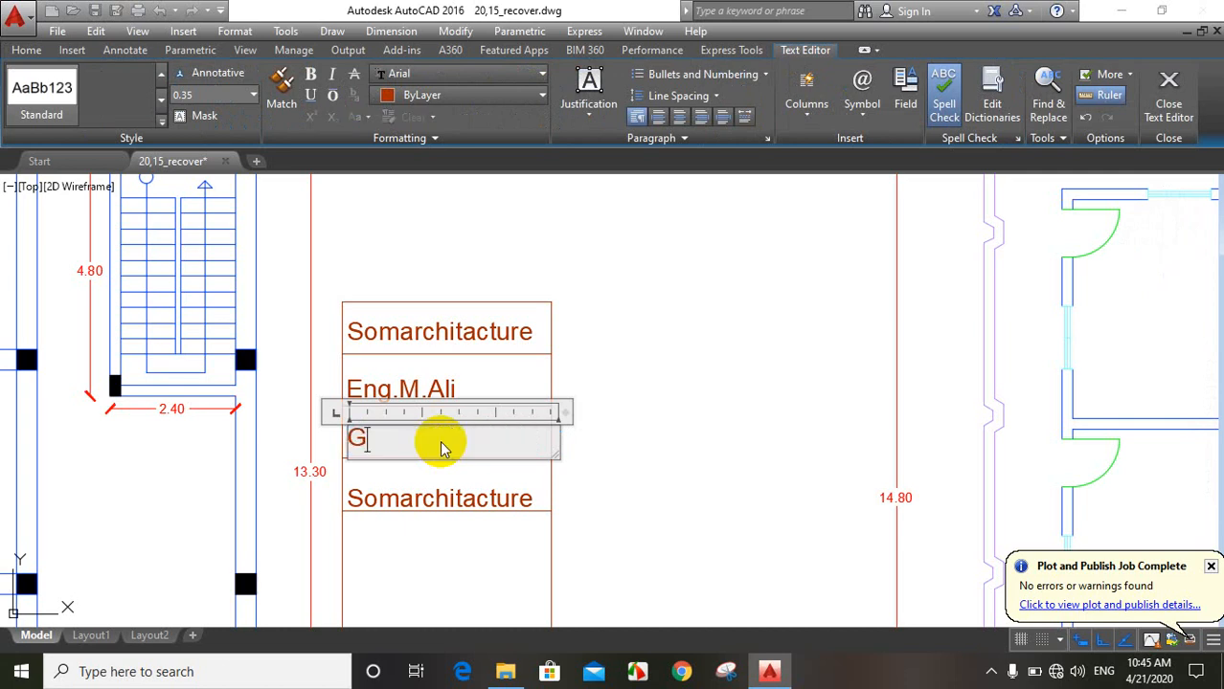
text(+3)
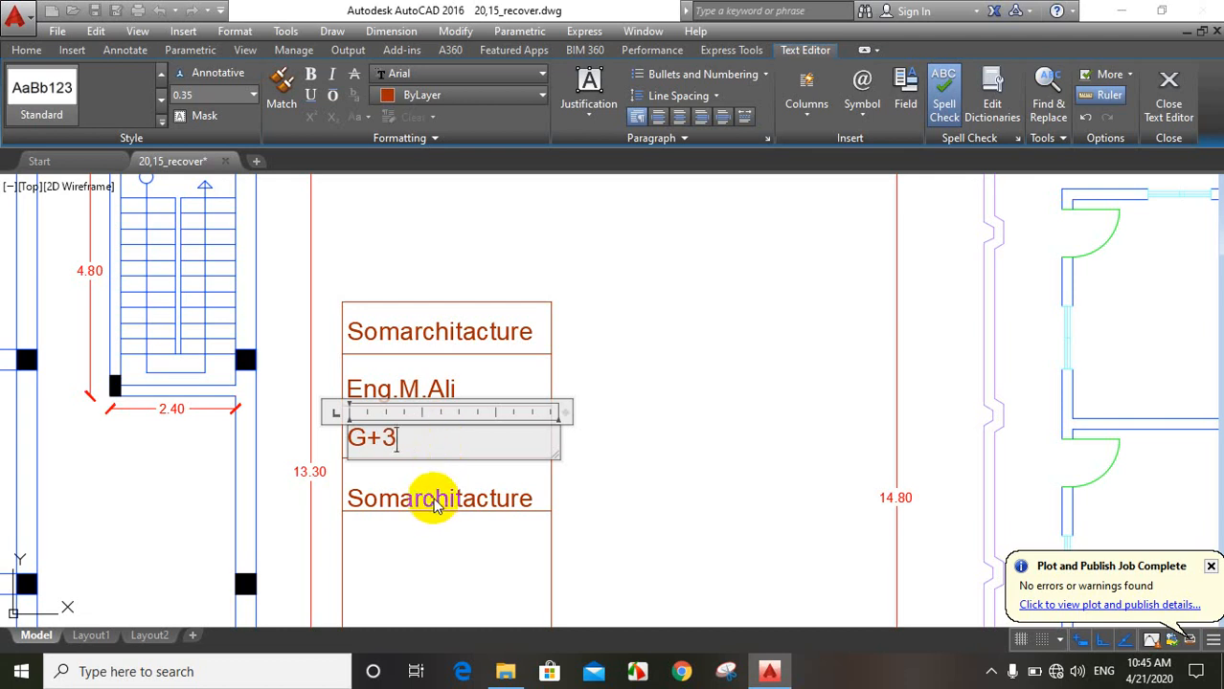
key(BackSpace)
text(2)
click(434, 504)
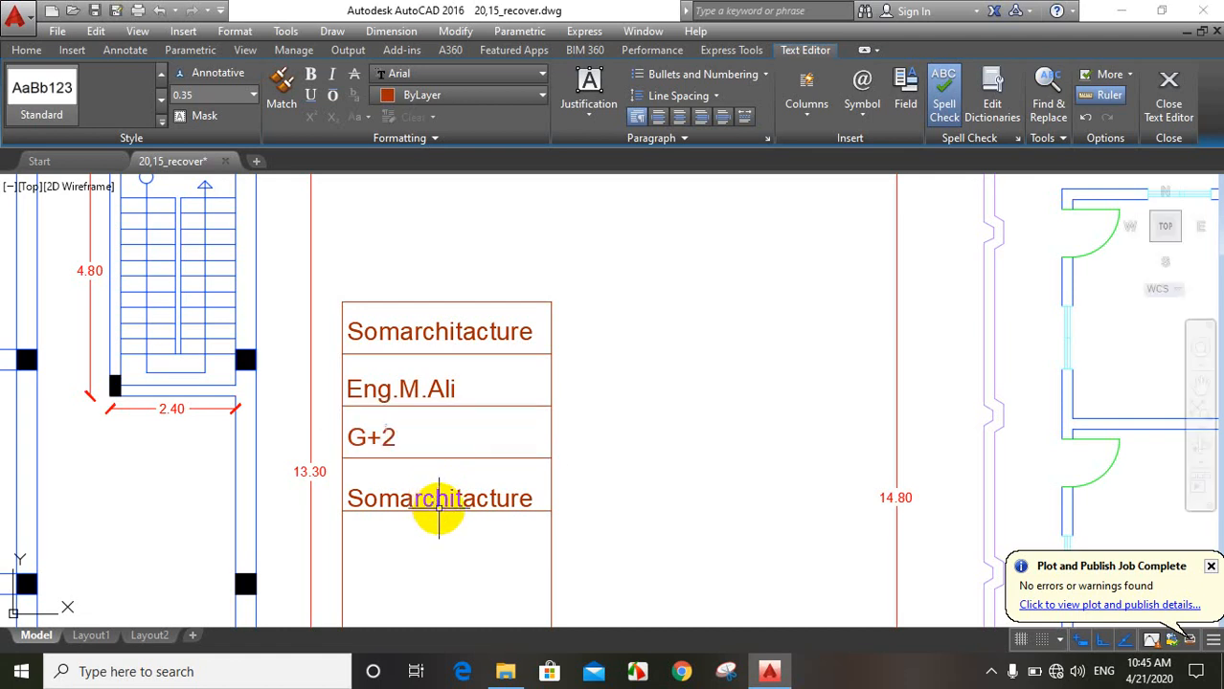
- Replace the text in the table's fourth row with "Ground" and finish editing it
click(434, 502)
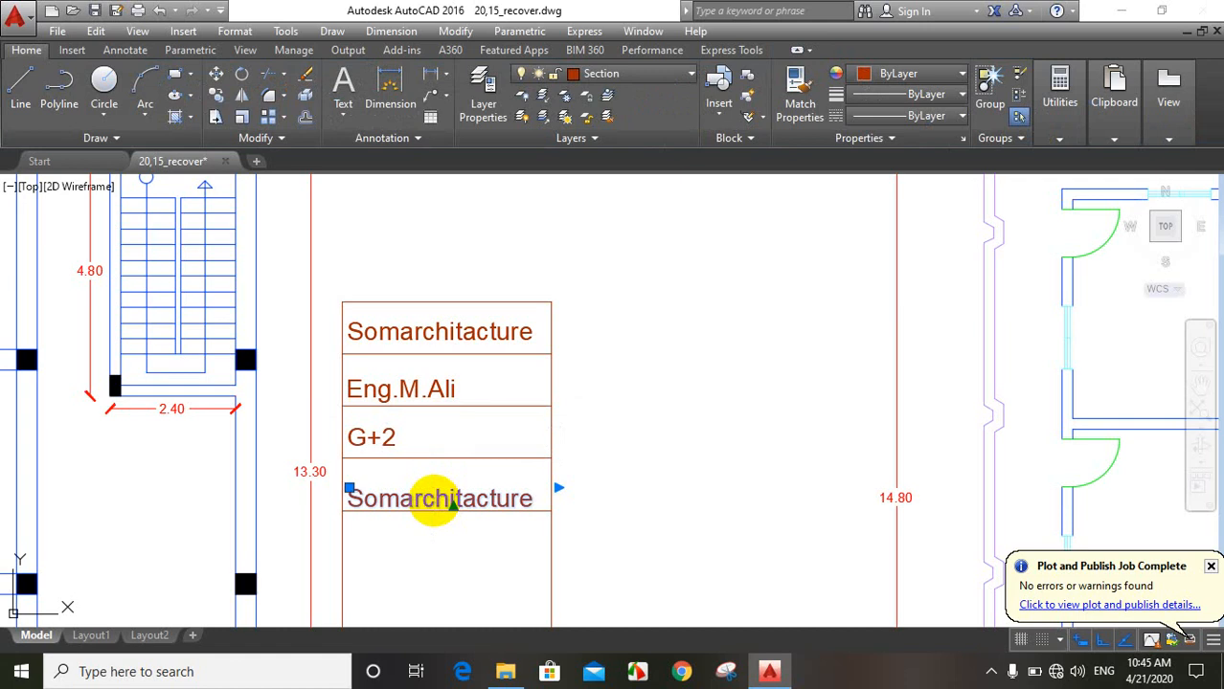
double_click(434, 505)
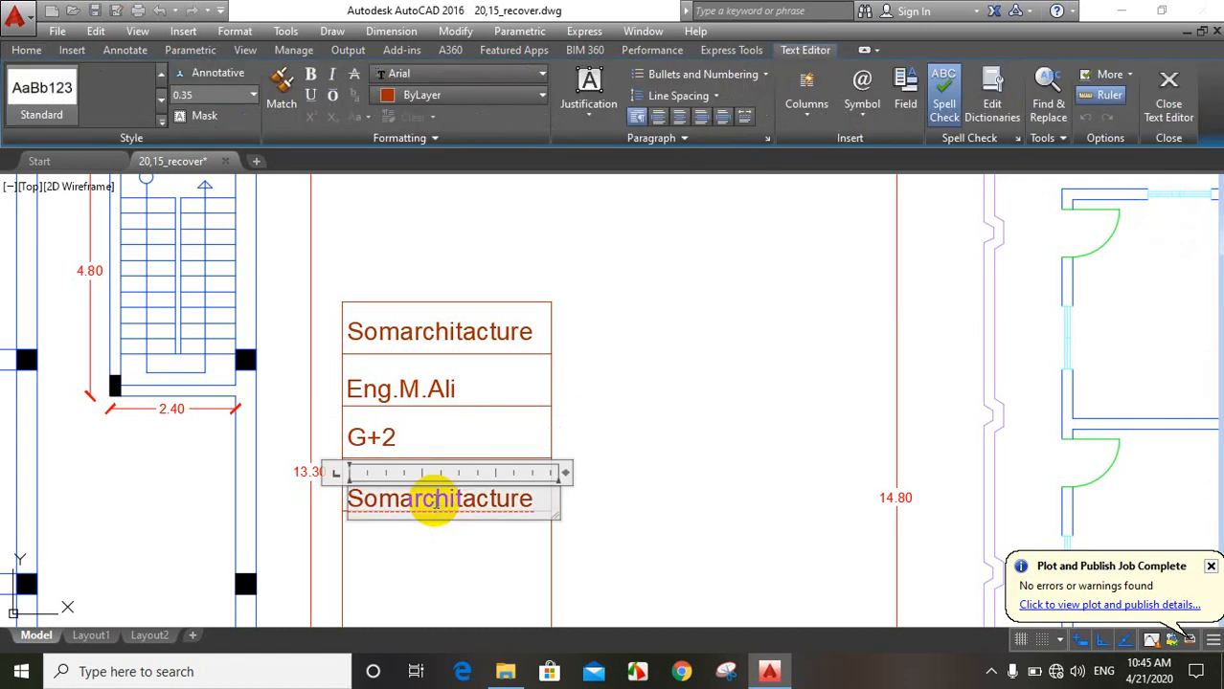
double_click(435, 502)
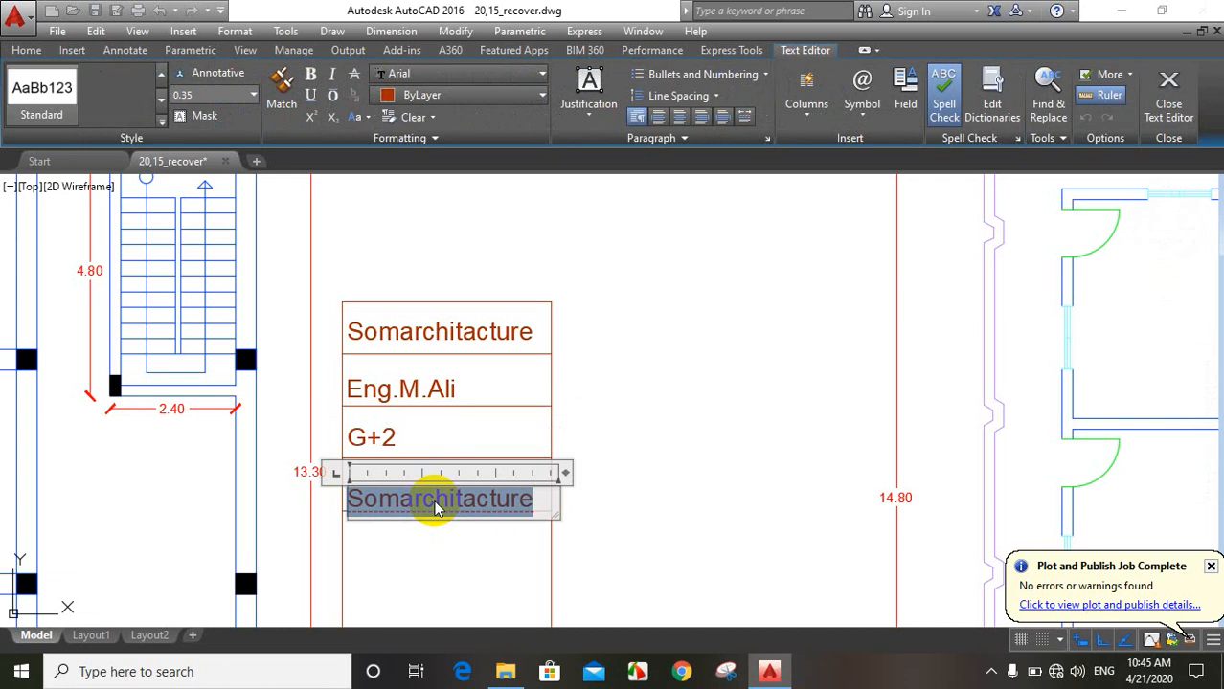
text(G)
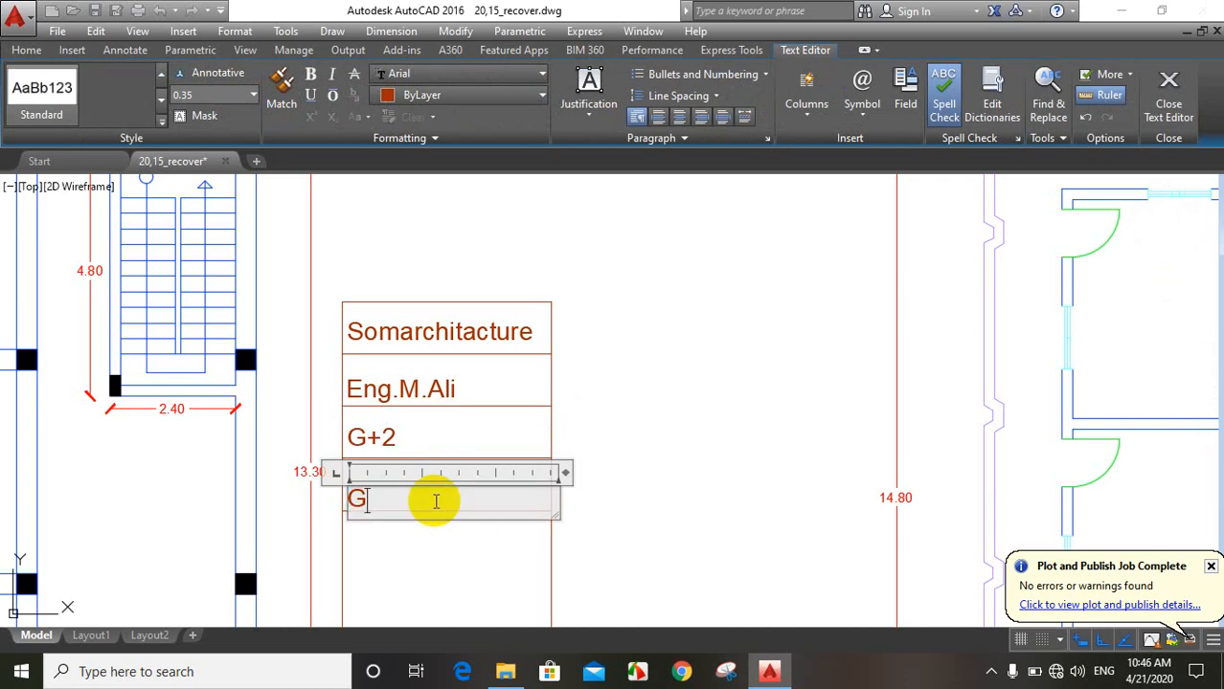
text(round)
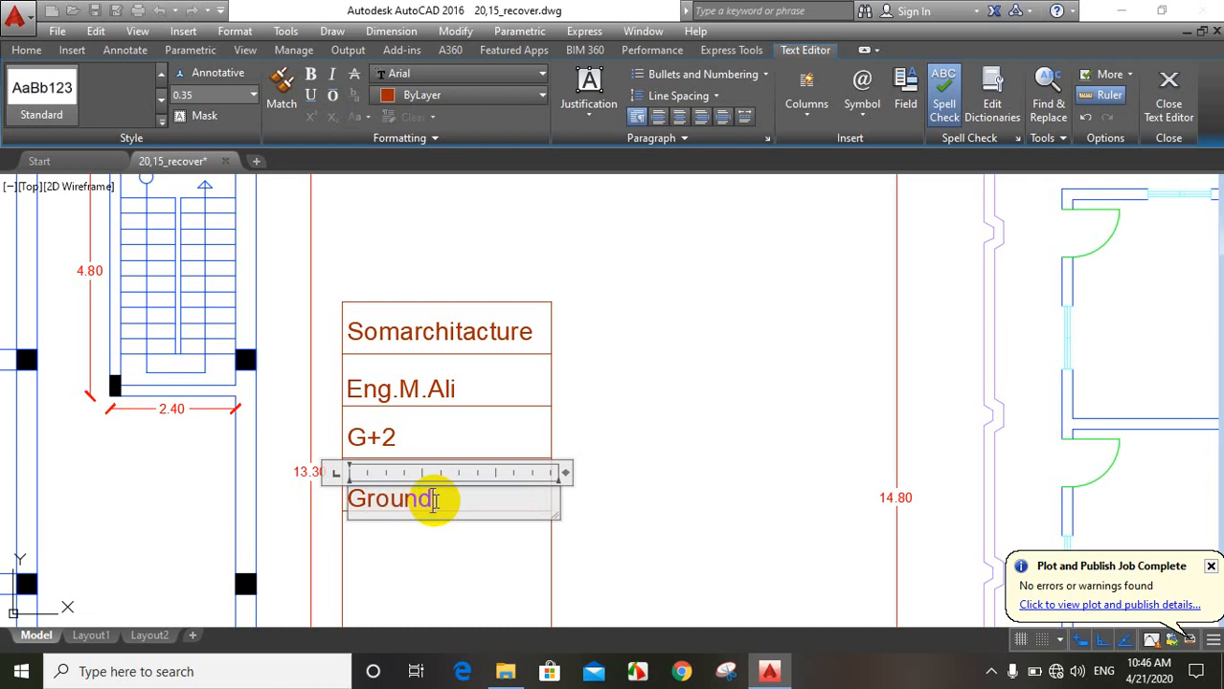
click(451, 555)
- Offset the line under the "Ground" row downward by 1.00 twice to add a fifth and a sixth row
scroll(638, 399, down, 2)
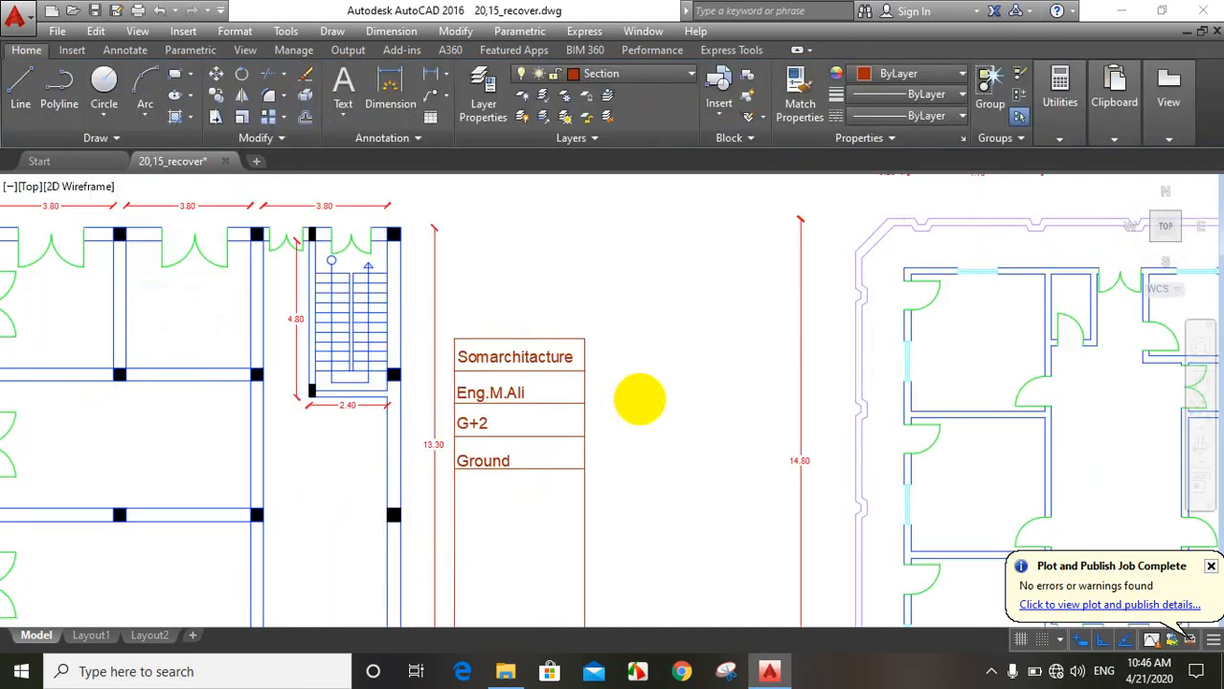
scroll(639, 399, down, 3)
scroll(574, 437, up, 3)
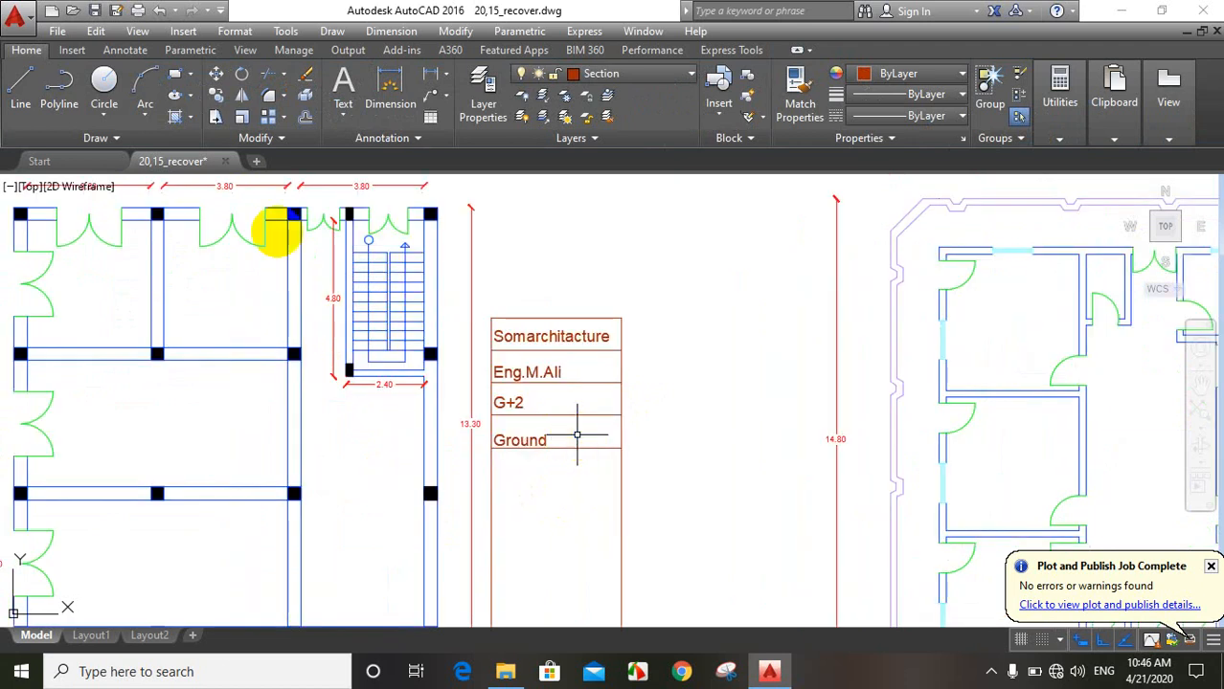
click(304, 95)
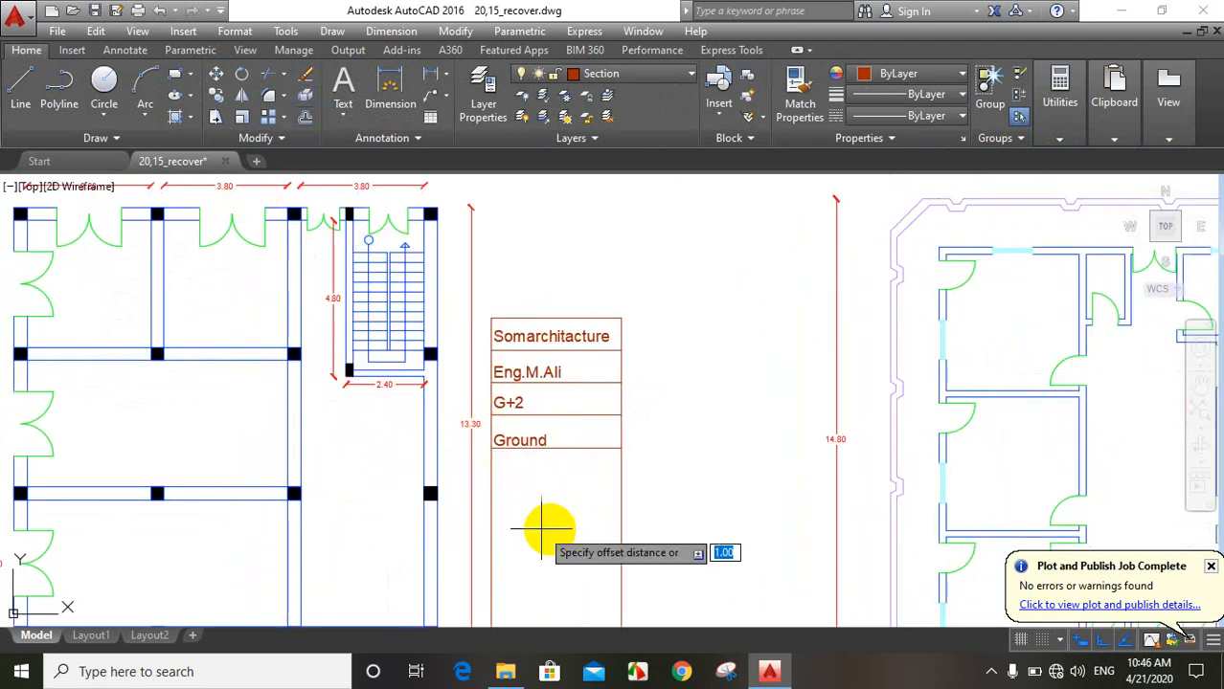
key(Return)
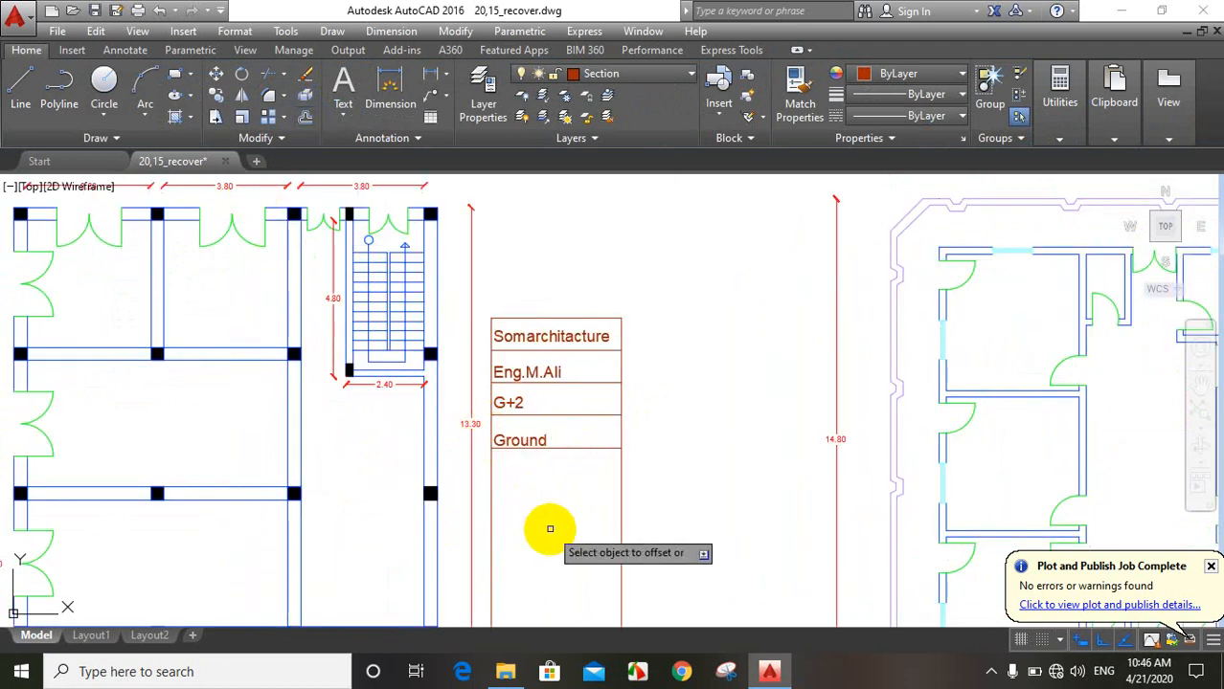
click(569, 451)
click(546, 532)
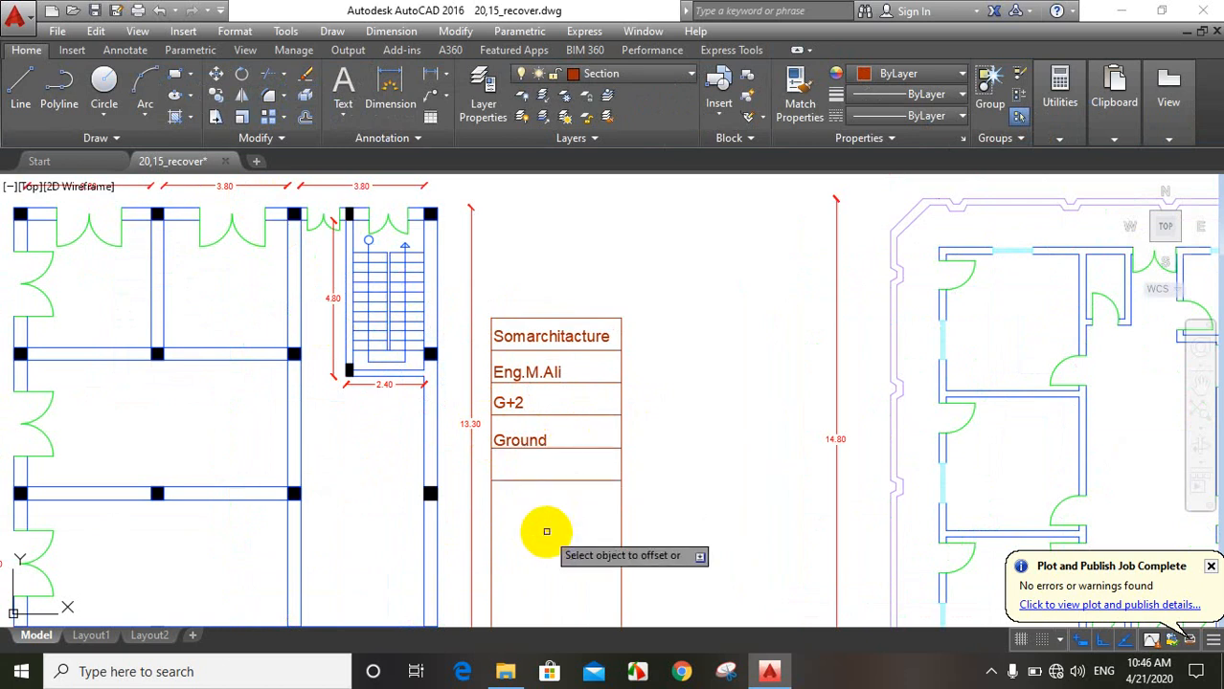
scroll(546, 532, up, 2)
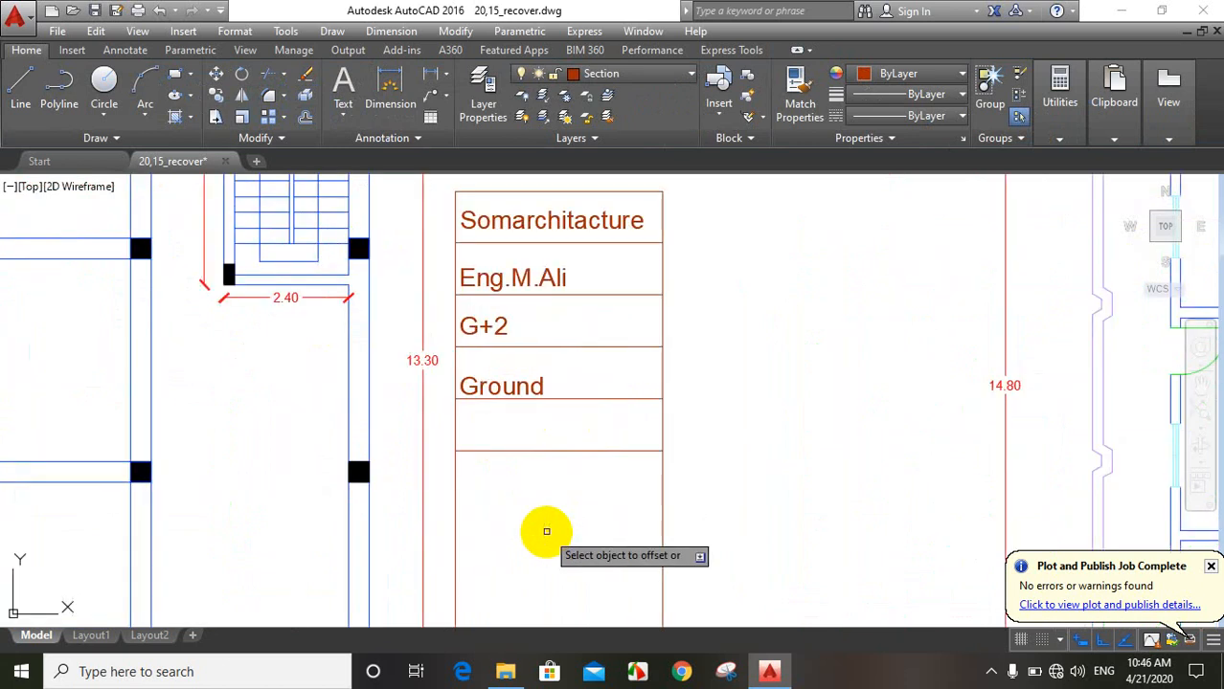
click(537, 451)
click(546, 525)
- Trim both sides of the table frame below the sixth row and delete the leftover bottom line
scroll(546, 527, down, 3)
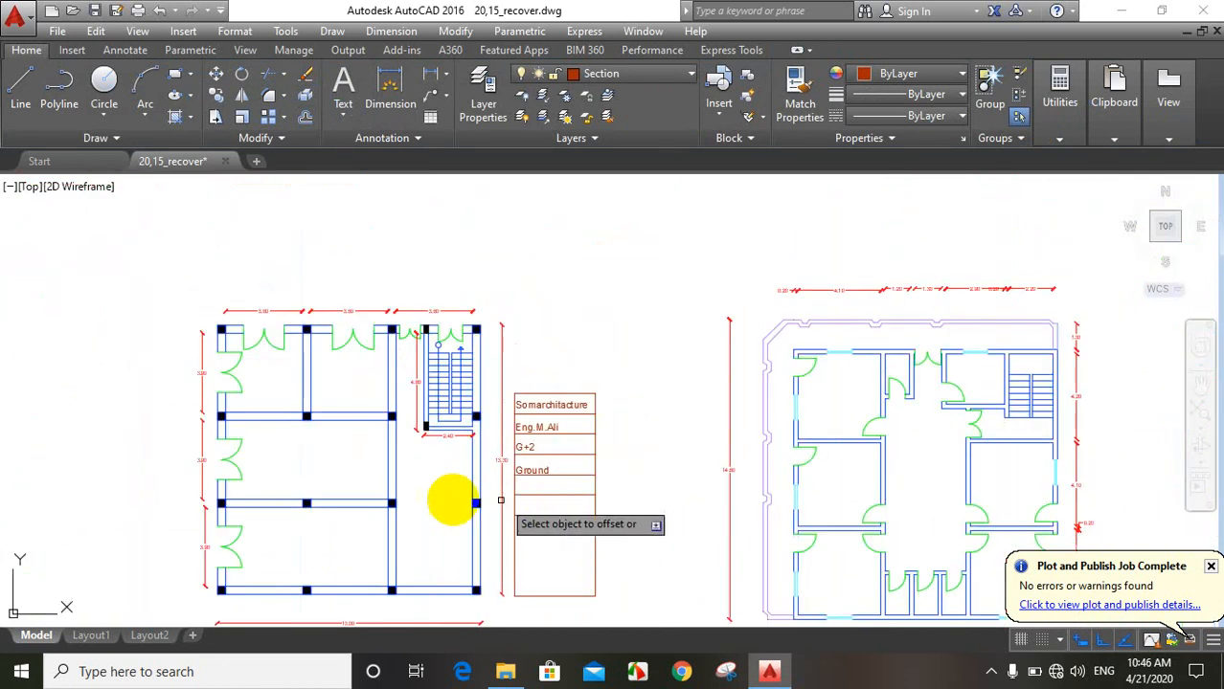
click(273, 98)
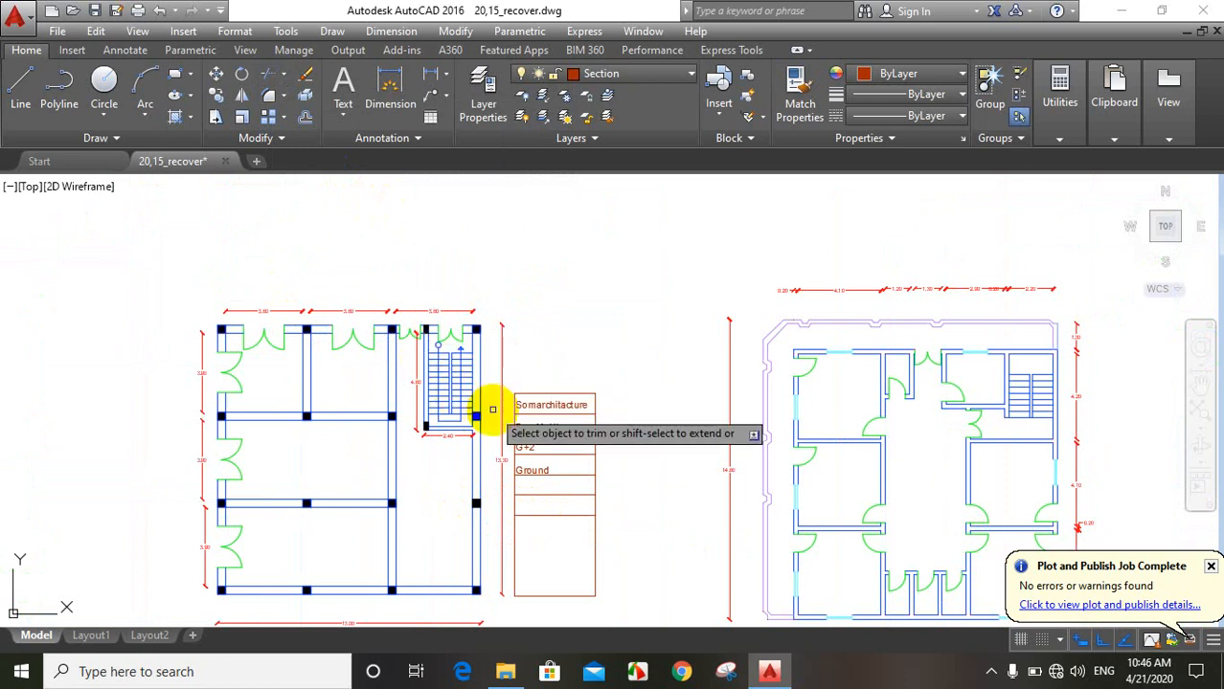
click(619, 540)
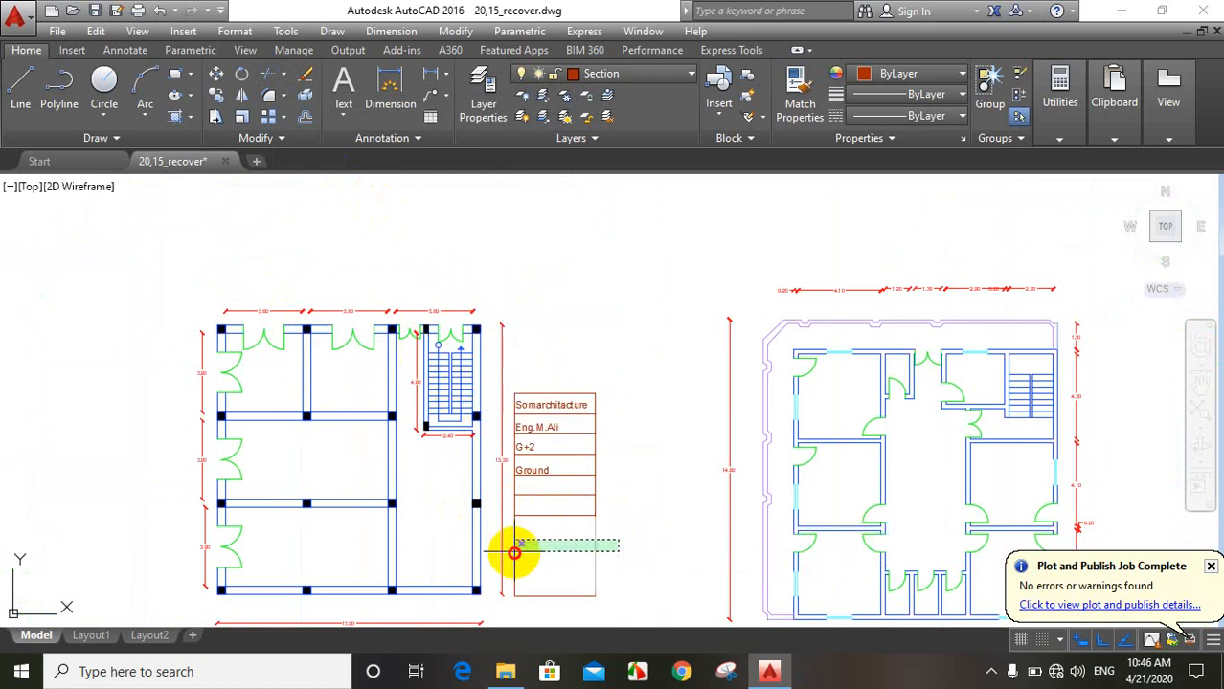
click(512, 552)
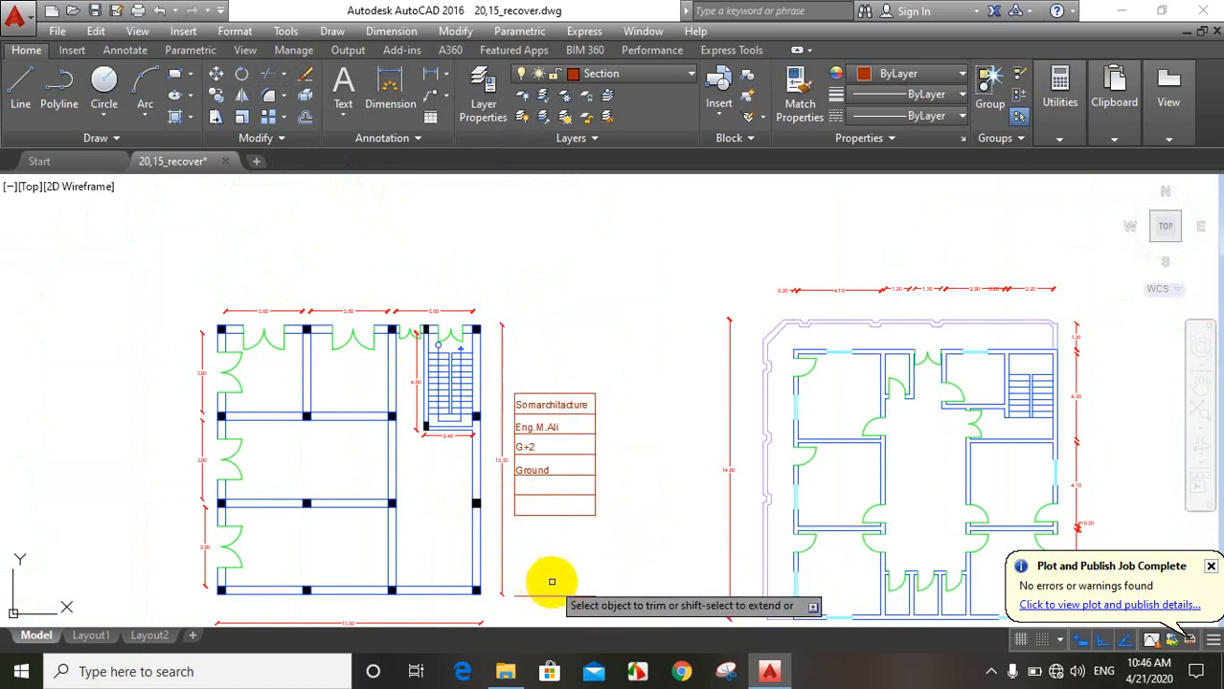
key(Escape)
click(522, 597)
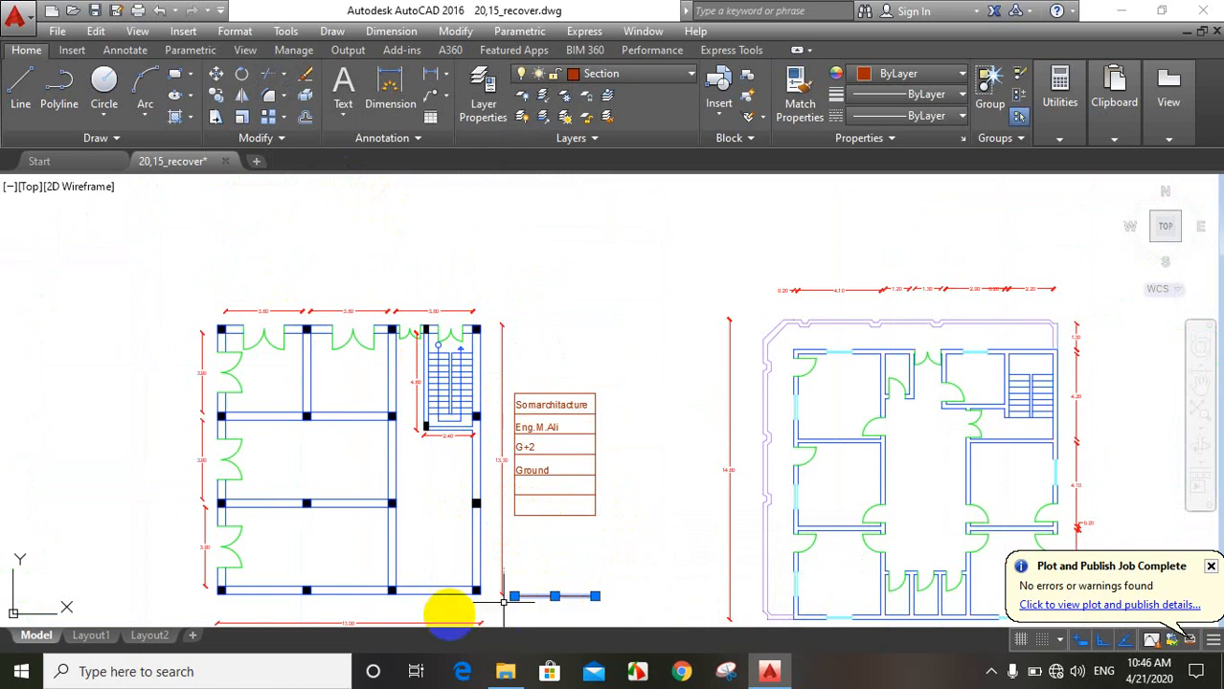
key(Delete)
- Copy the "Ground" text straight down into the fifth and sixth rows of the table
scroll(567, 504, up, 5)
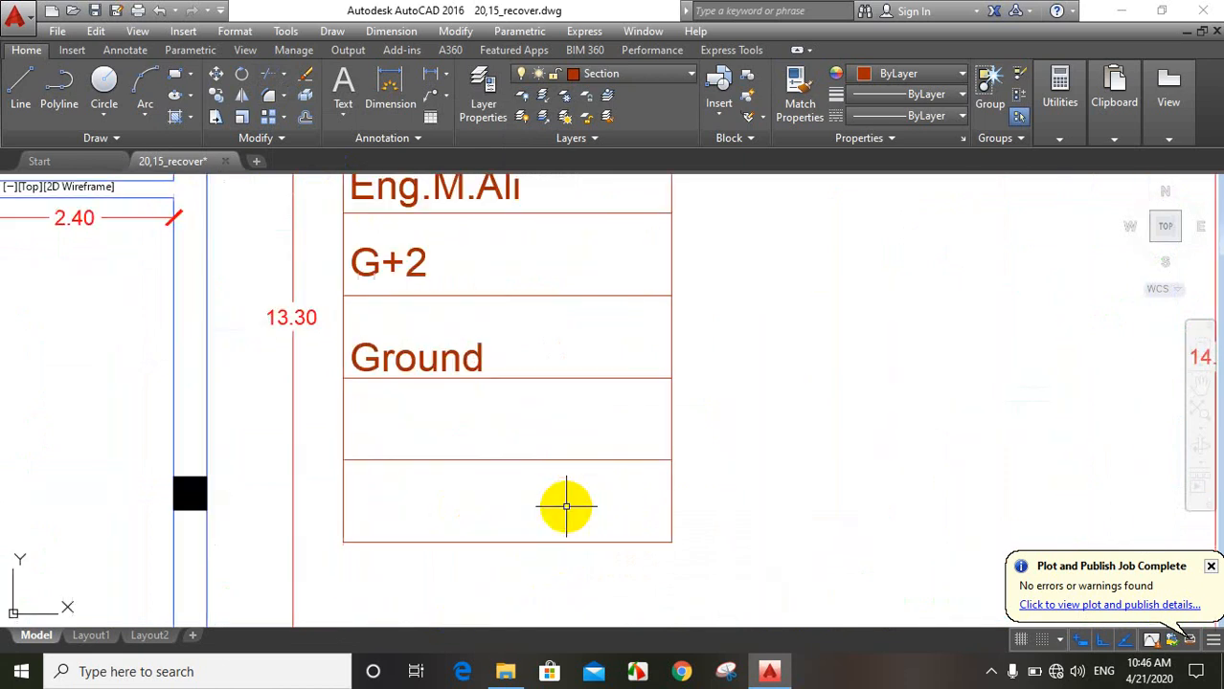
click(406, 368)
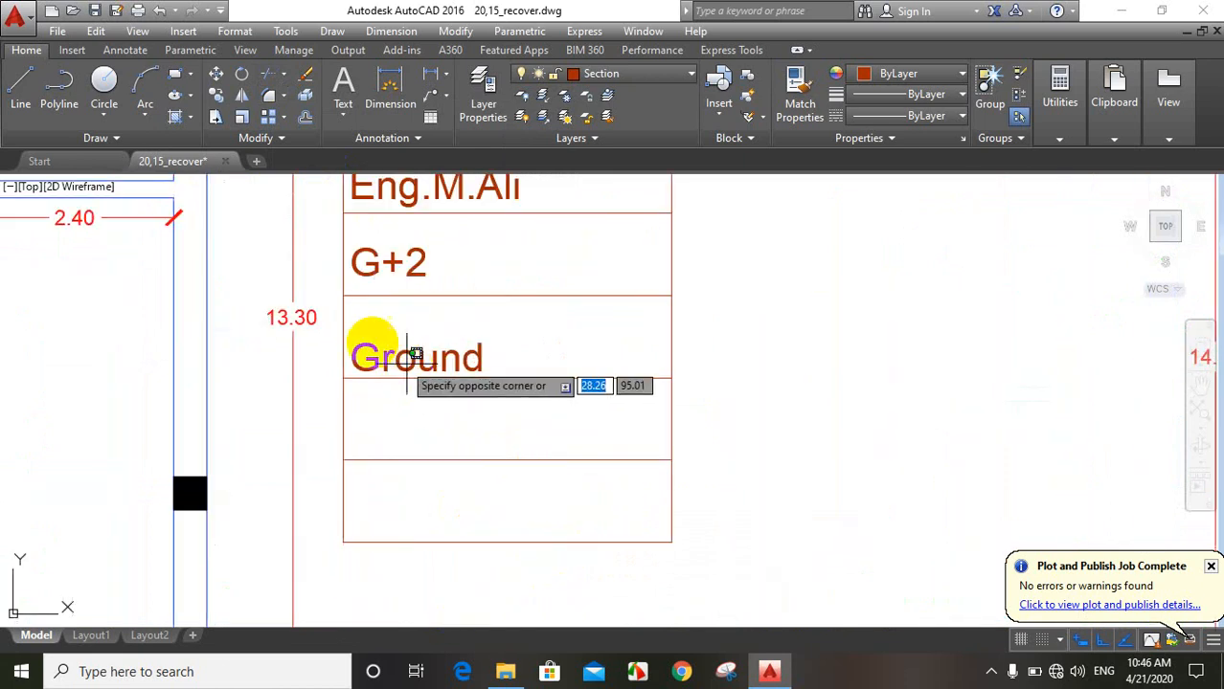
click(356, 325)
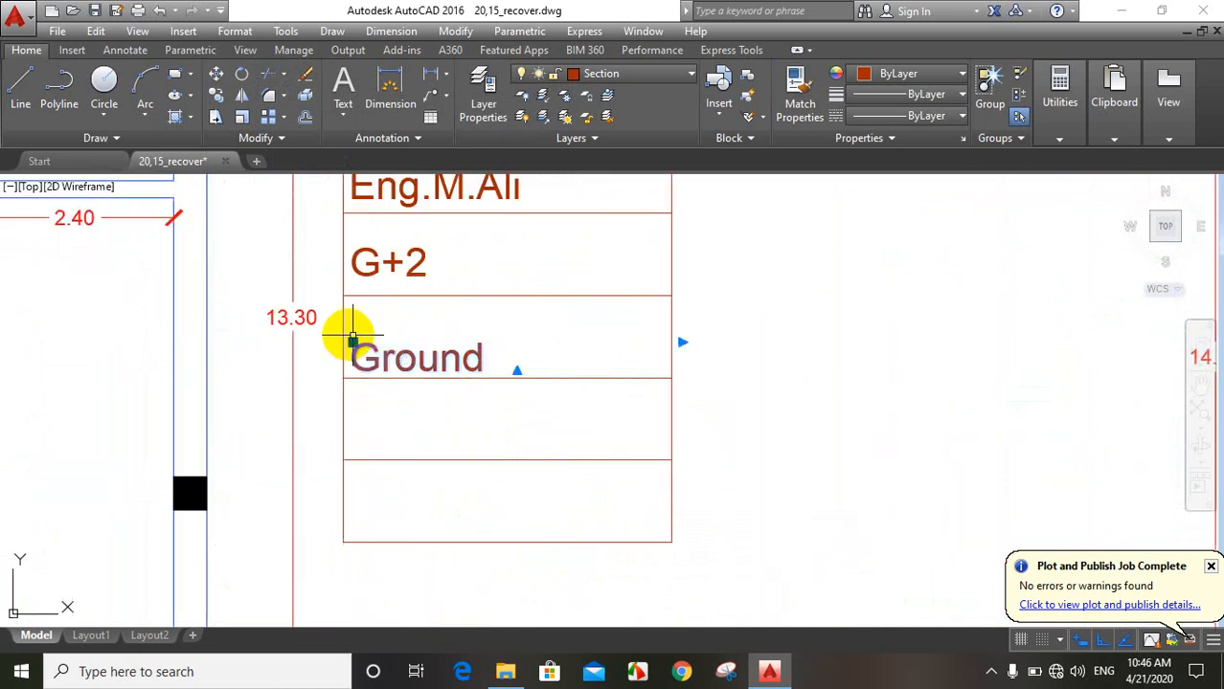
click(228, 116)
click(353, 342)
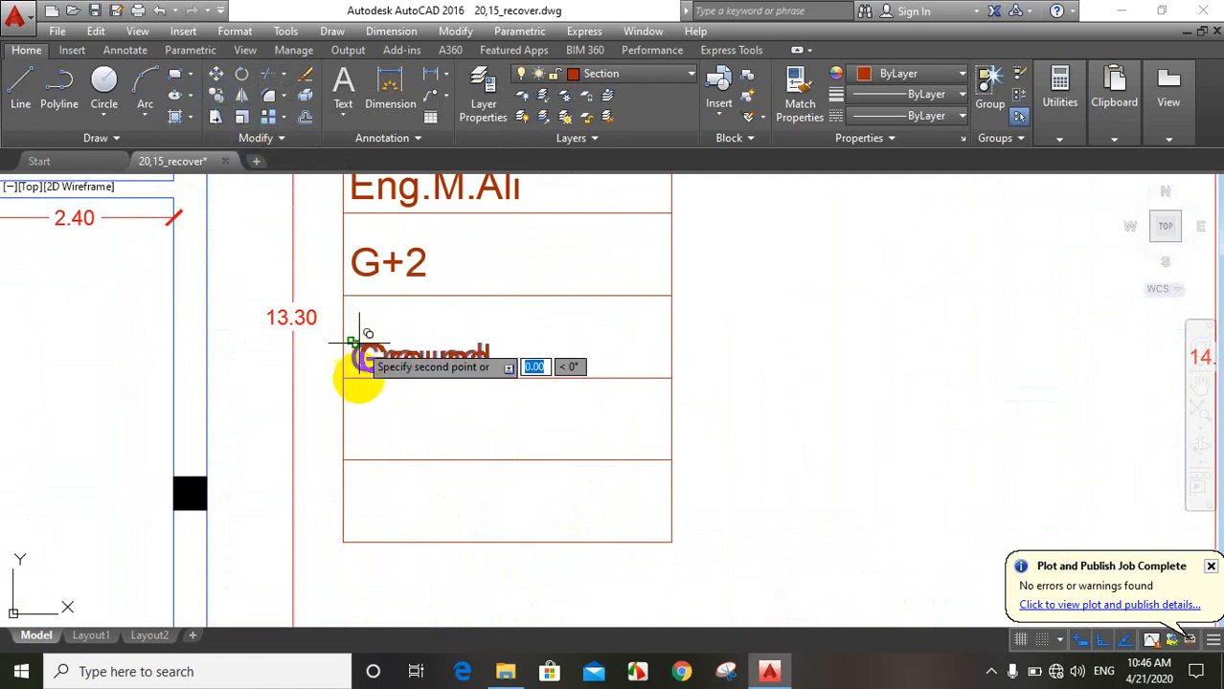
click(353, 415)
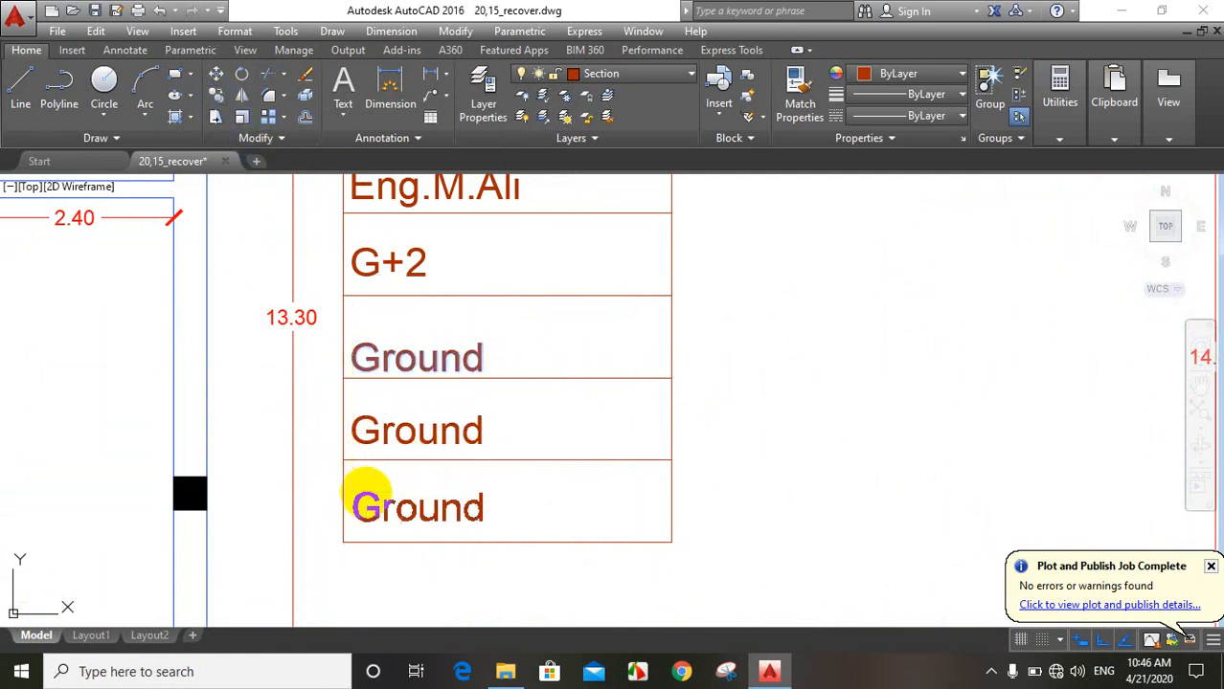
click(356, 488)
key(Escape)
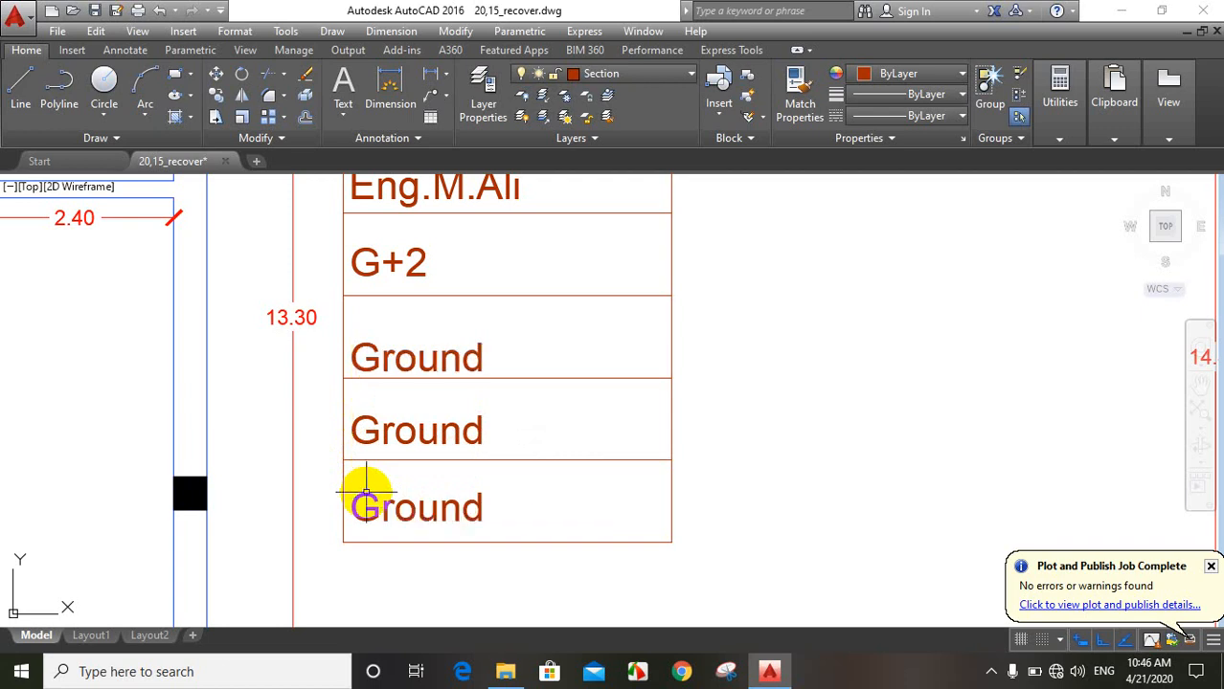
- Replace the text in the table's fifth row with "S I Unit:M"
click(418, 436)
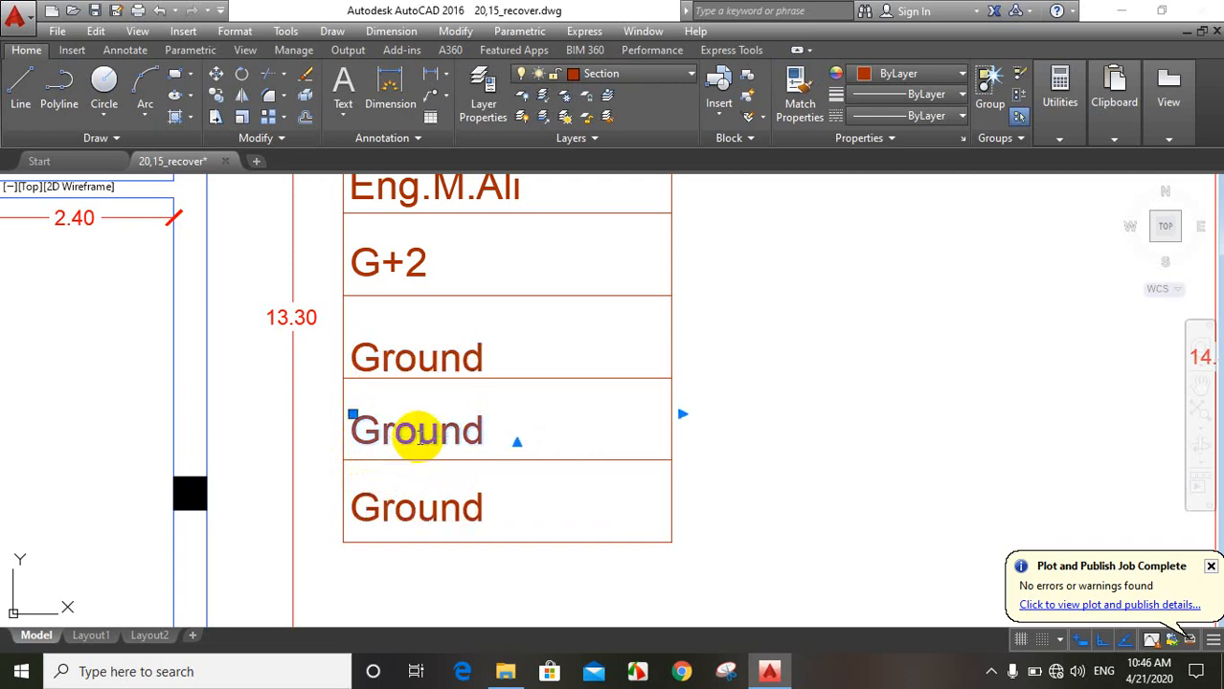
double_click(418, 435)
double_click(418, 435)
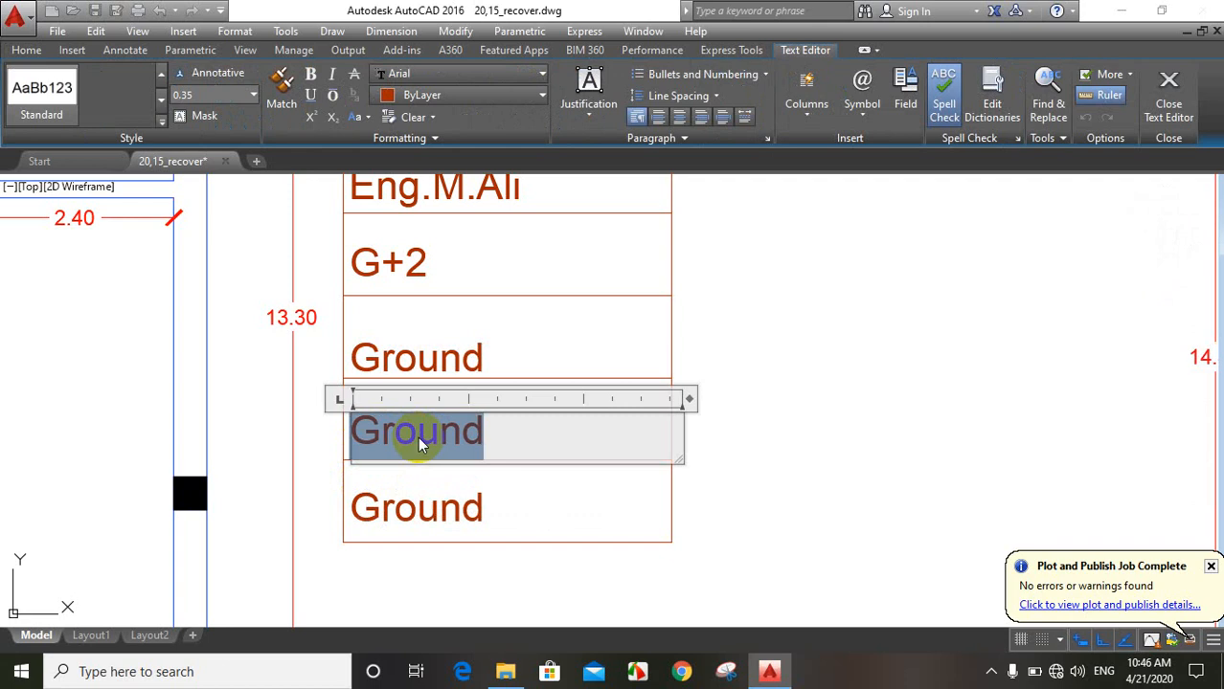
text(S)
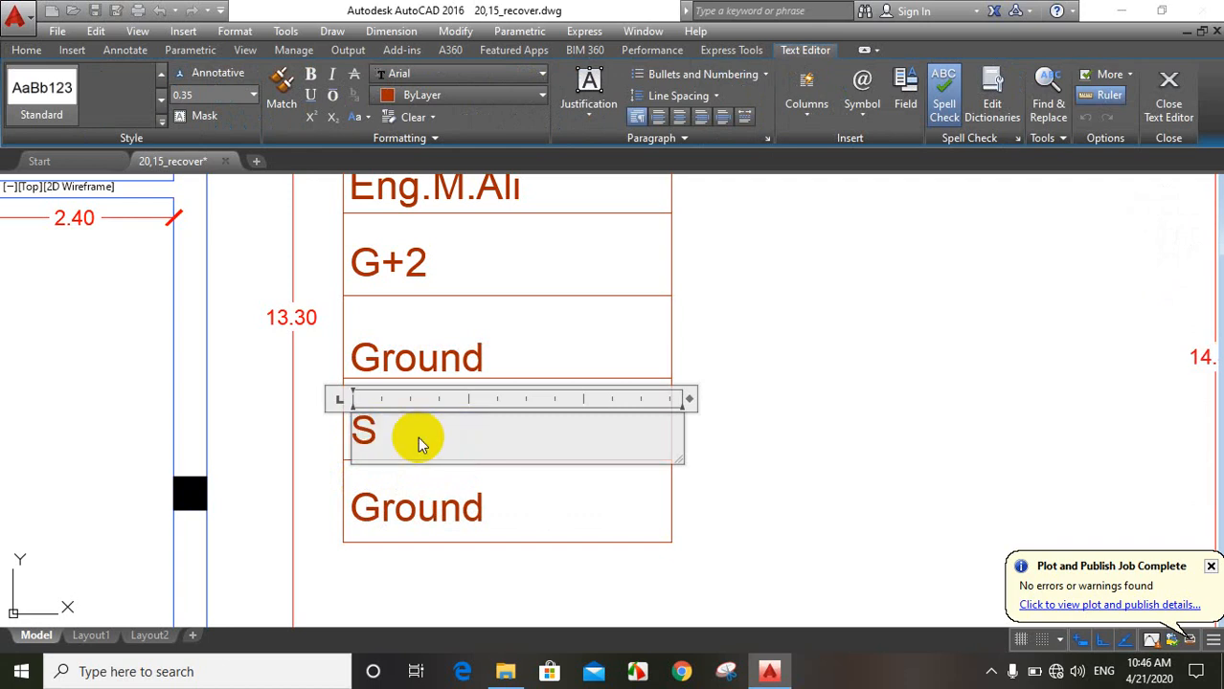
key(BackSpace)
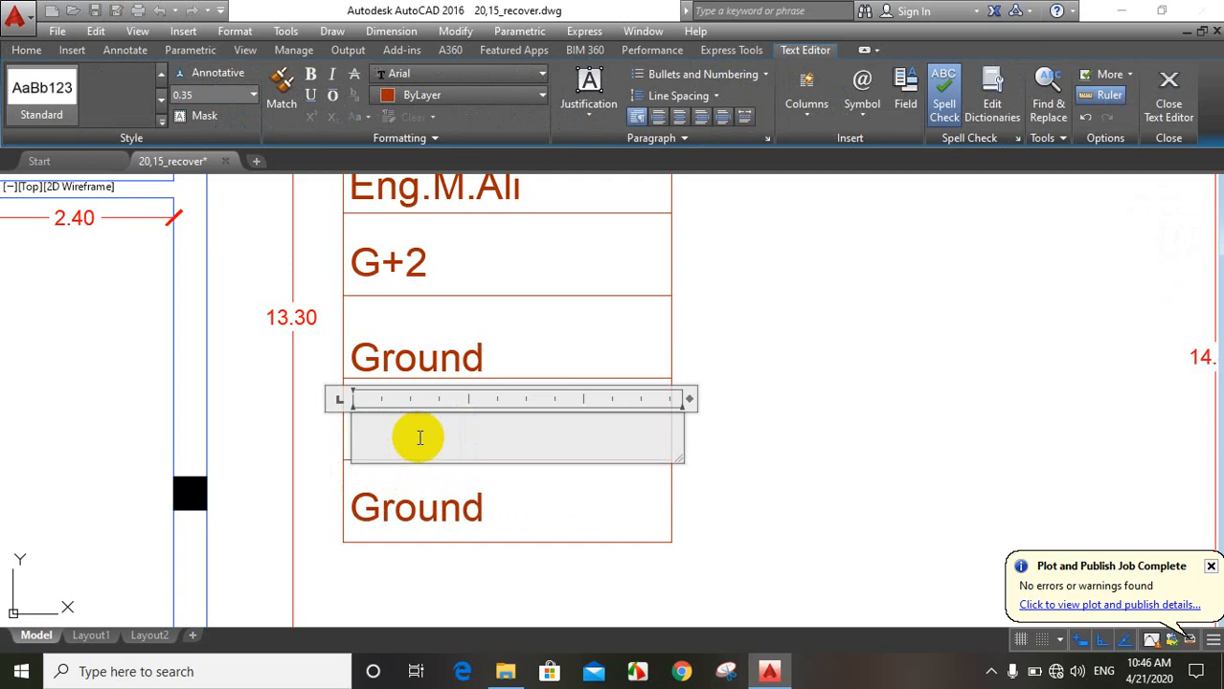
text(Si)
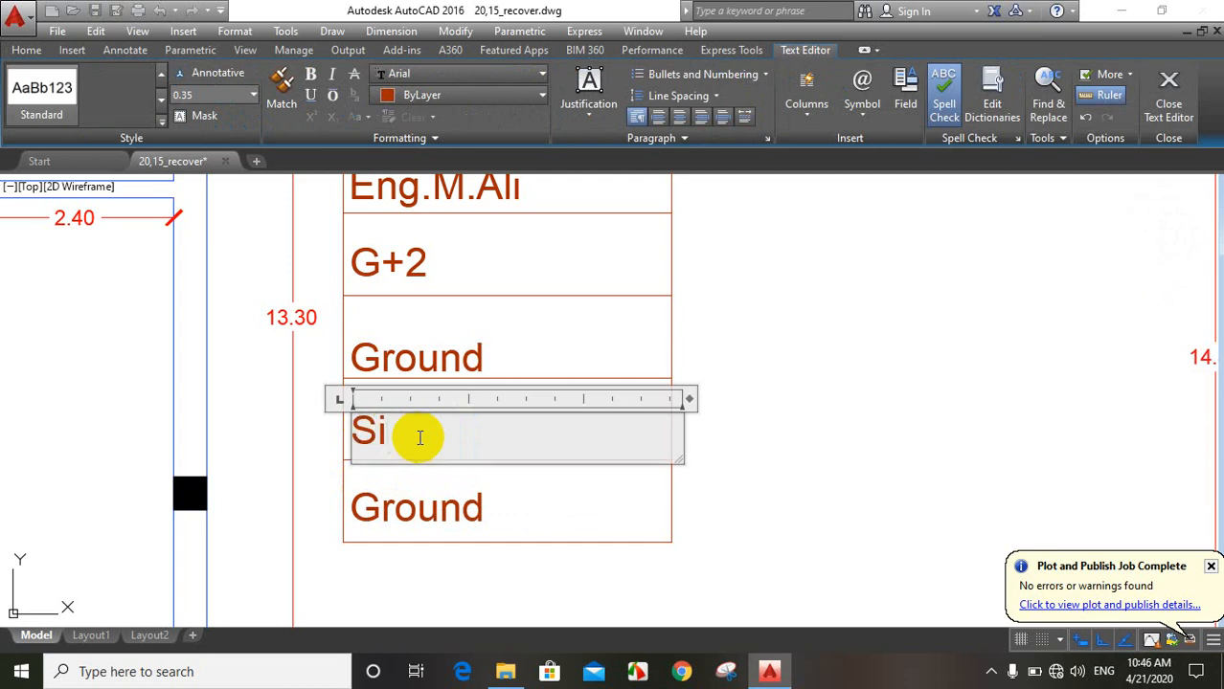
key(BackSpace)
text(IUN)
key(BackSpace)
text(nit)
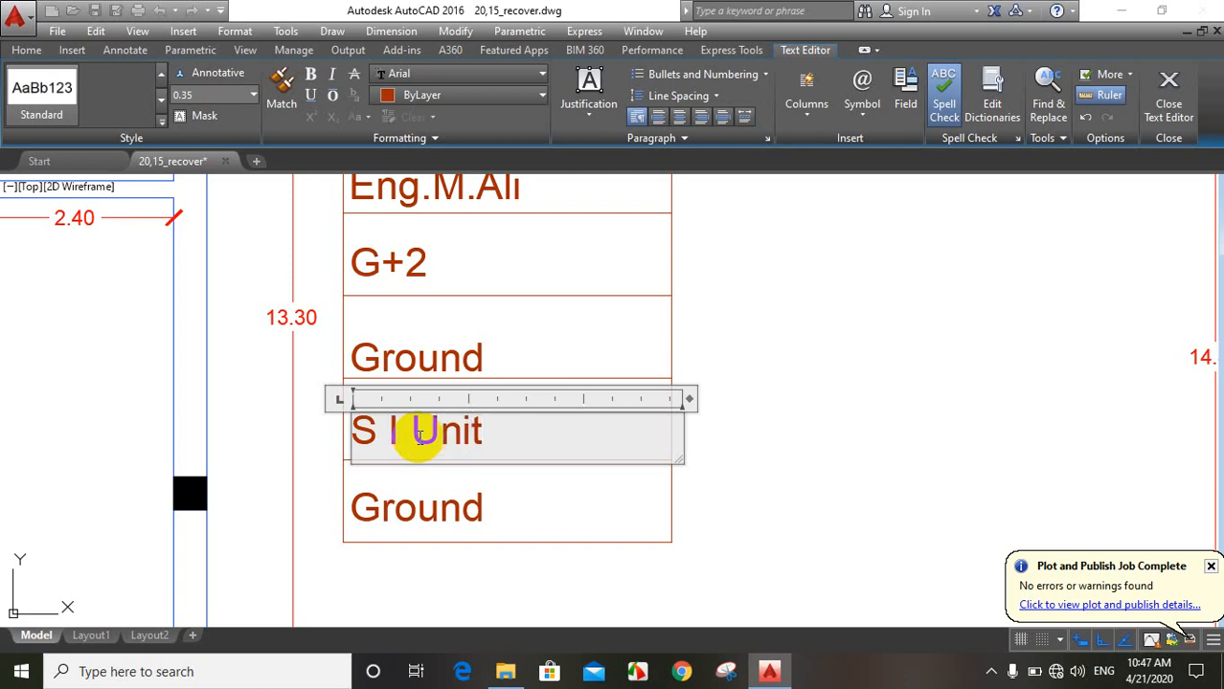
text(:M)
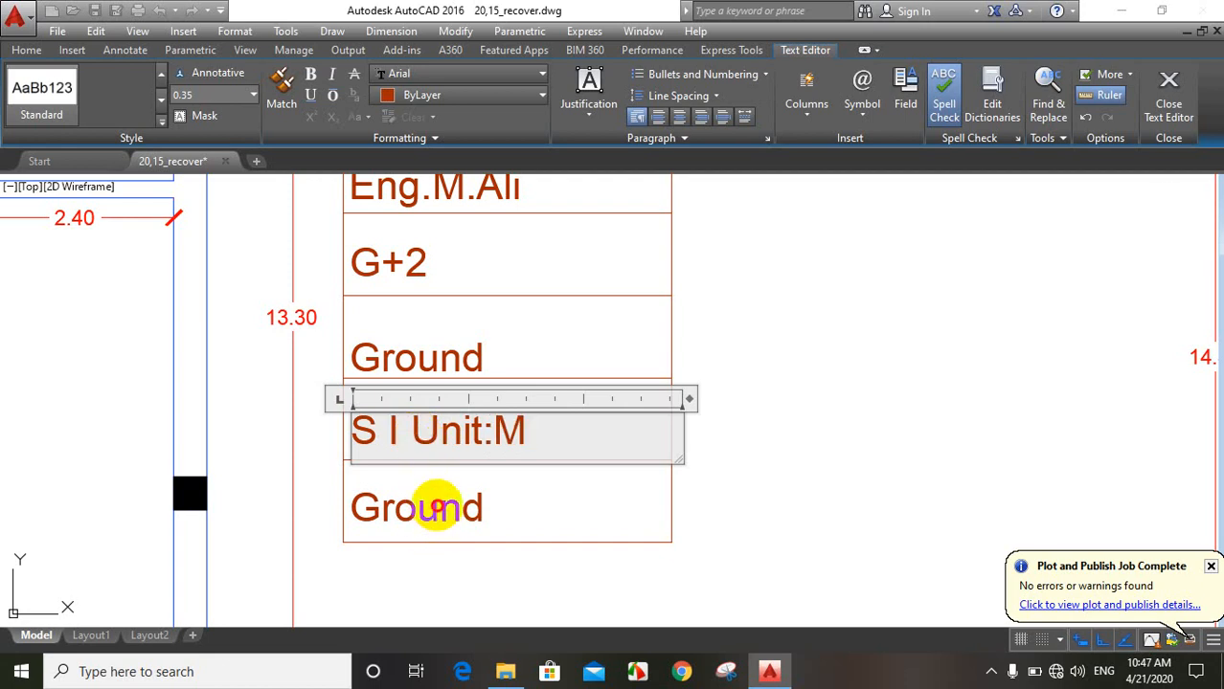
- Replace the "Ground" text in the table's sixth row with "Date:2020/1/30"
click(438, 507)
click(438, 507)
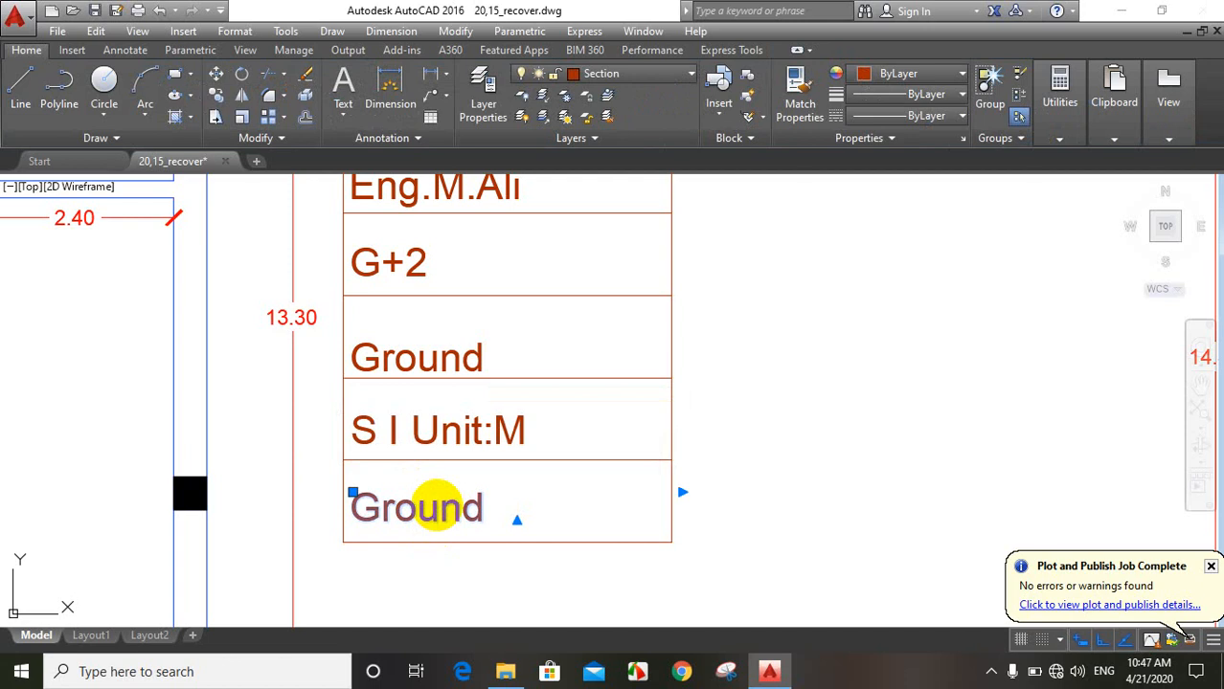
double_click(437, 507)
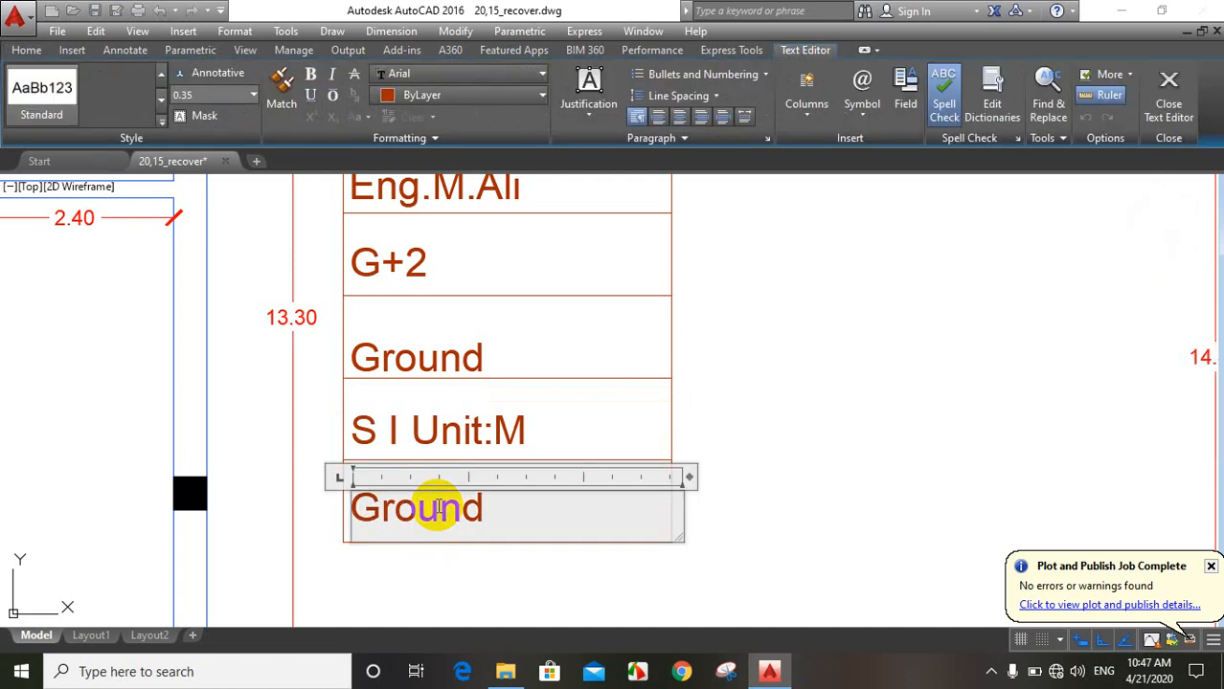
double_click(438, 508)
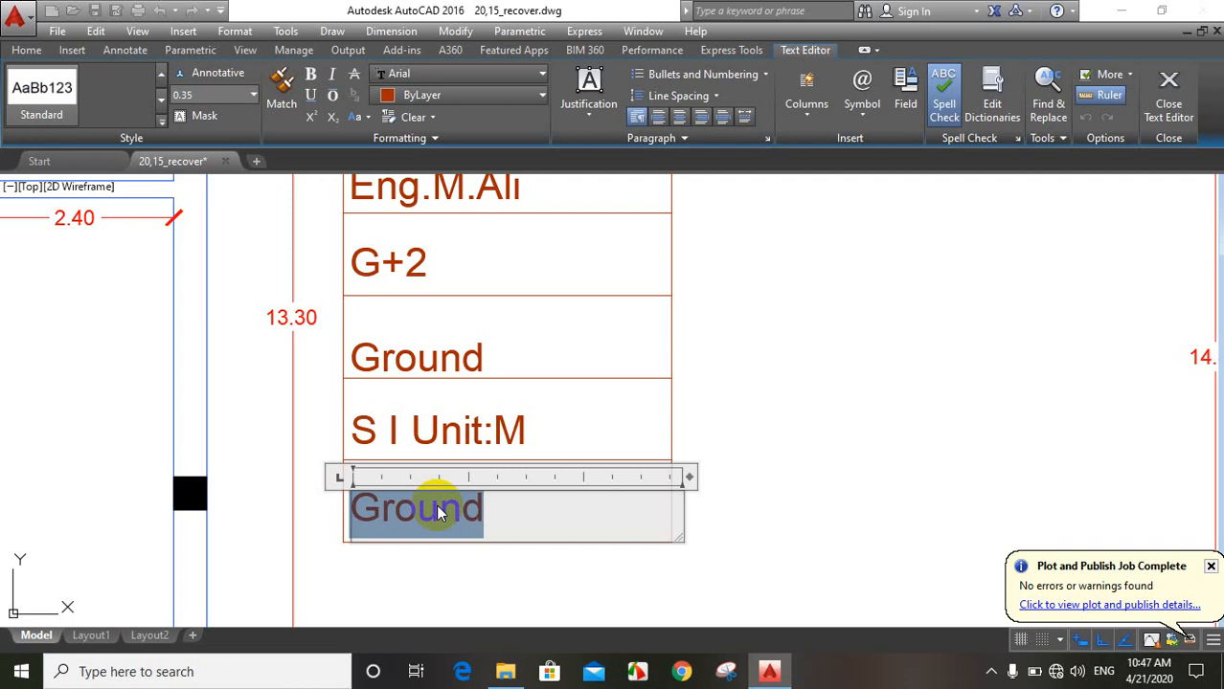
text(Date)
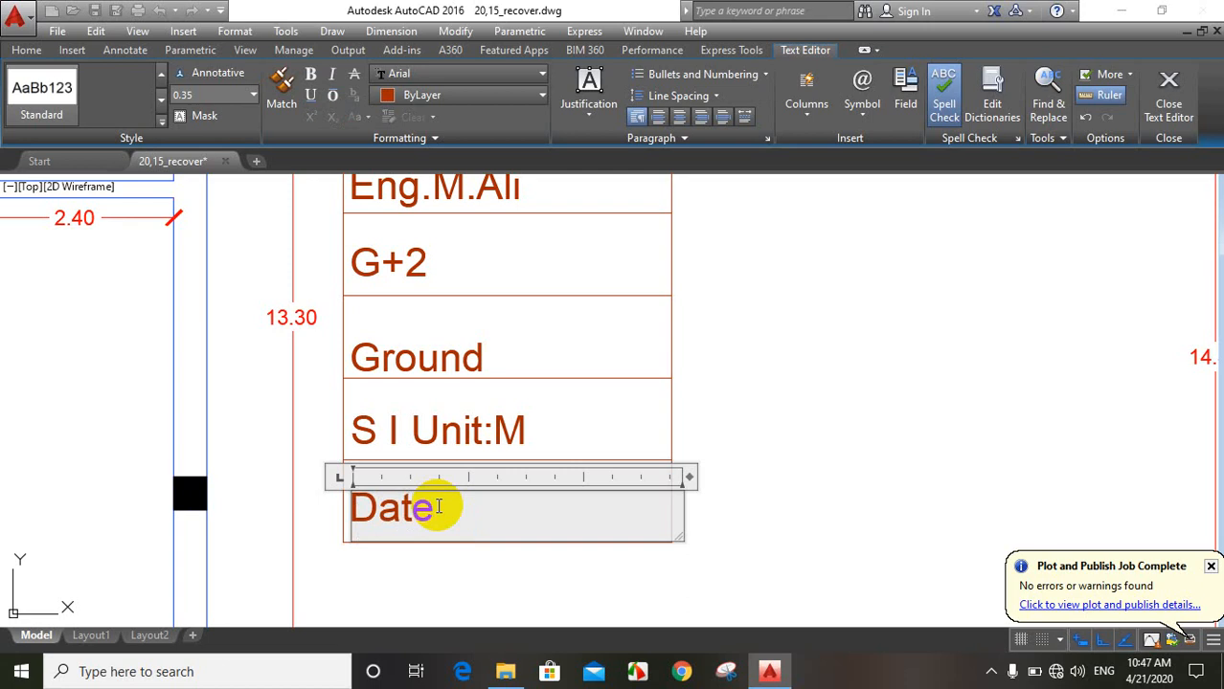
text(:)
text(202)
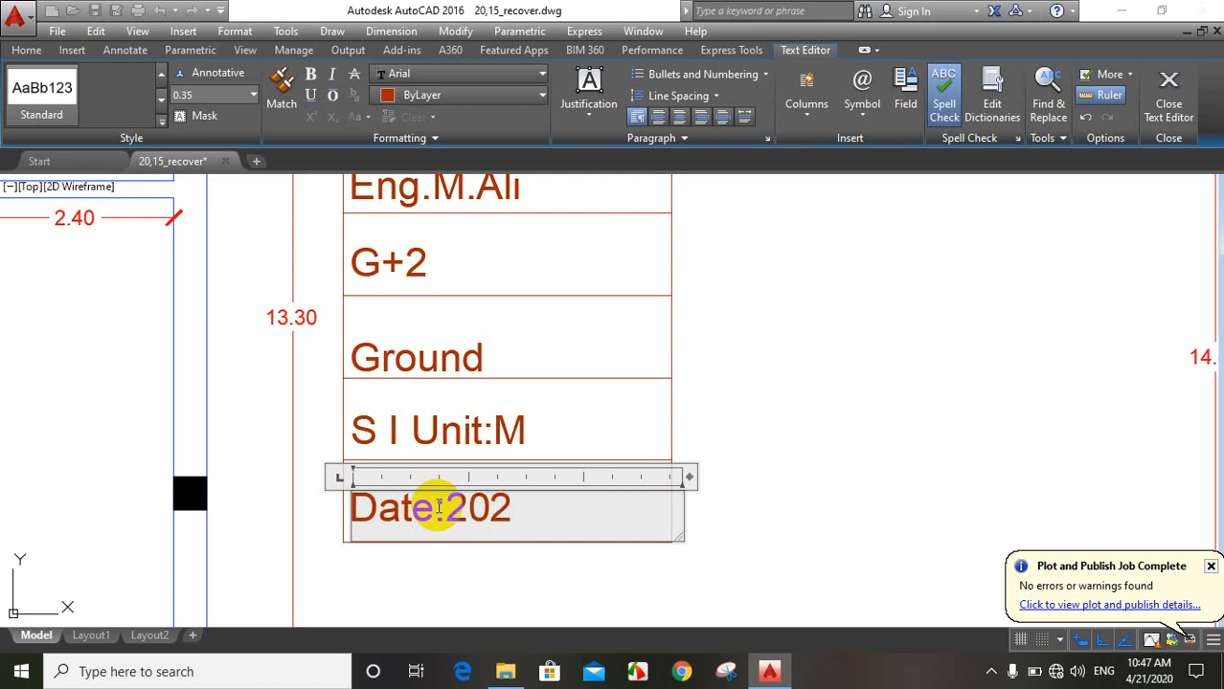
text(0/)
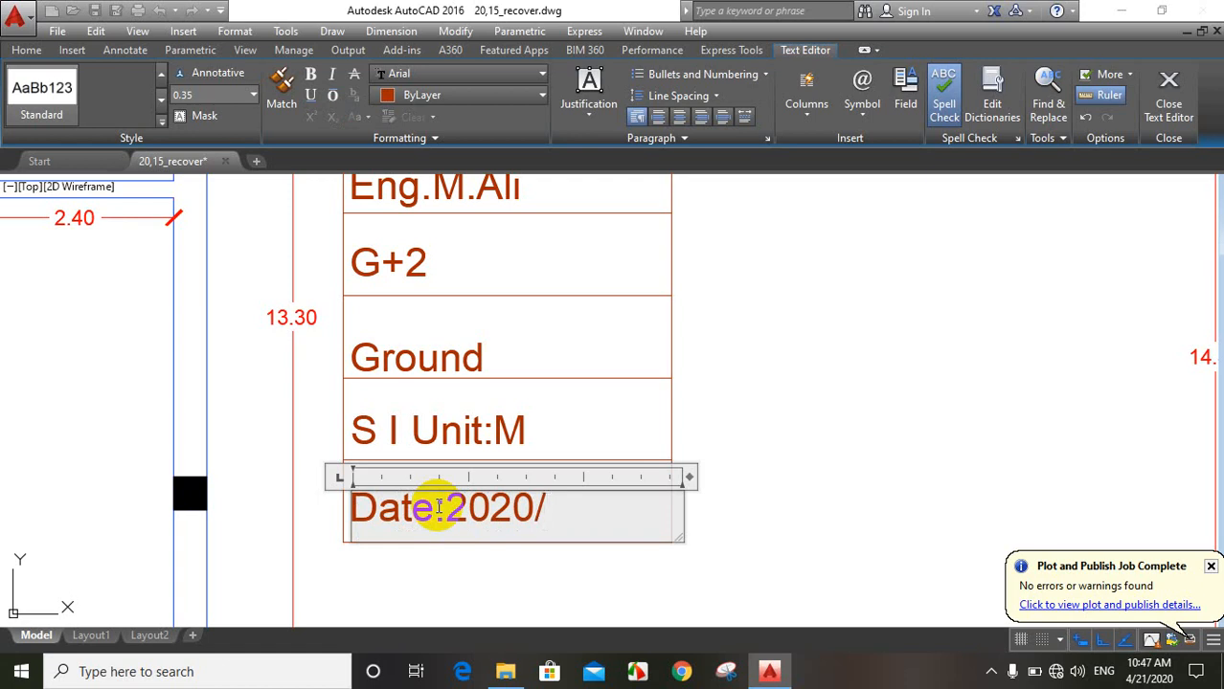
text(1/30)
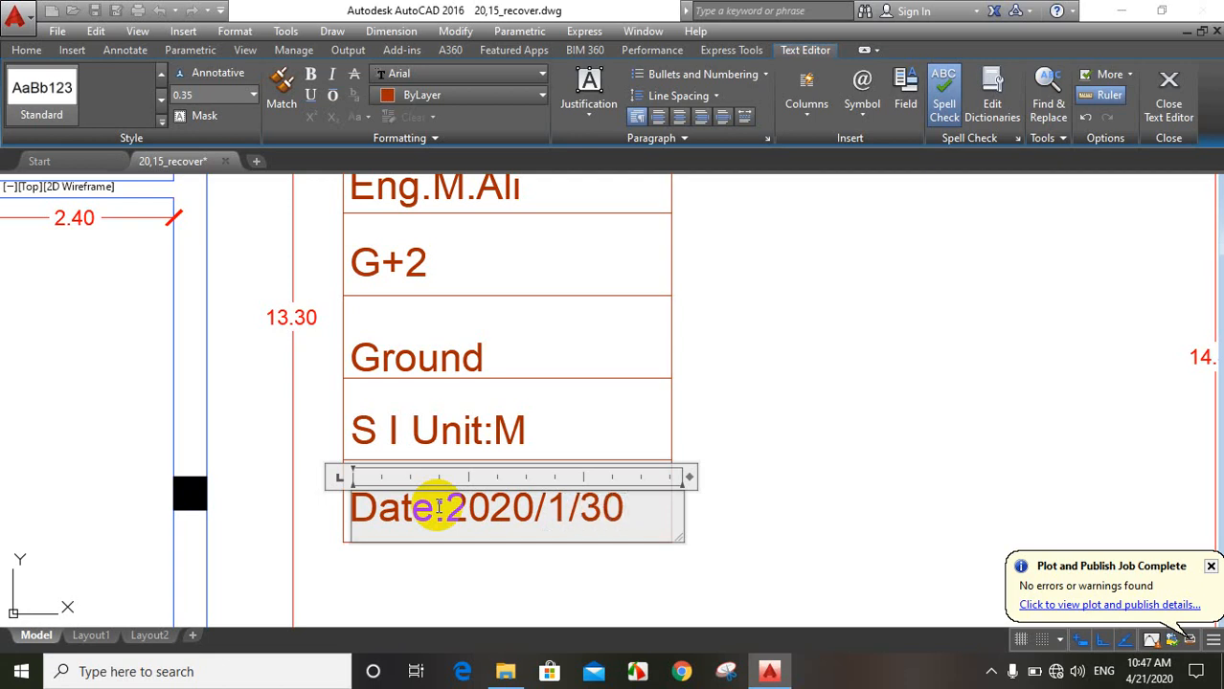
click(733, 393)
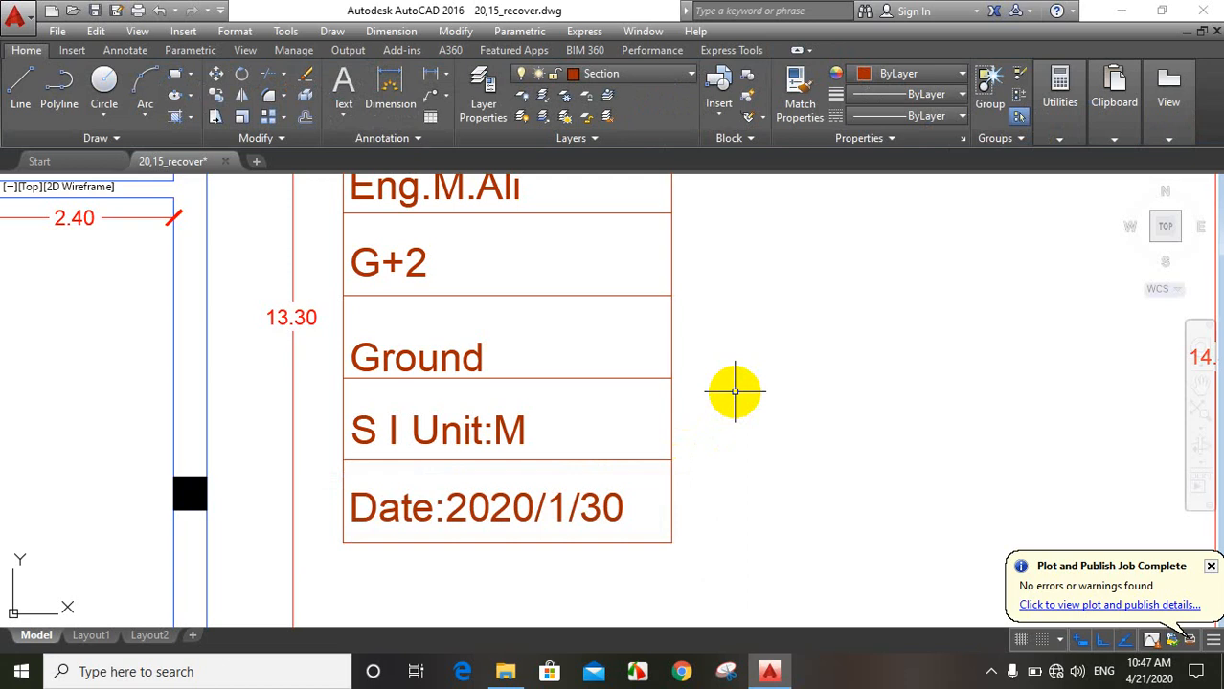
- Set up a model plot with the DWG To PDF.pc3 plotter and ISO A4 (210.00 x 297.00 MM) paper
scroll(663, 473, down, 4)
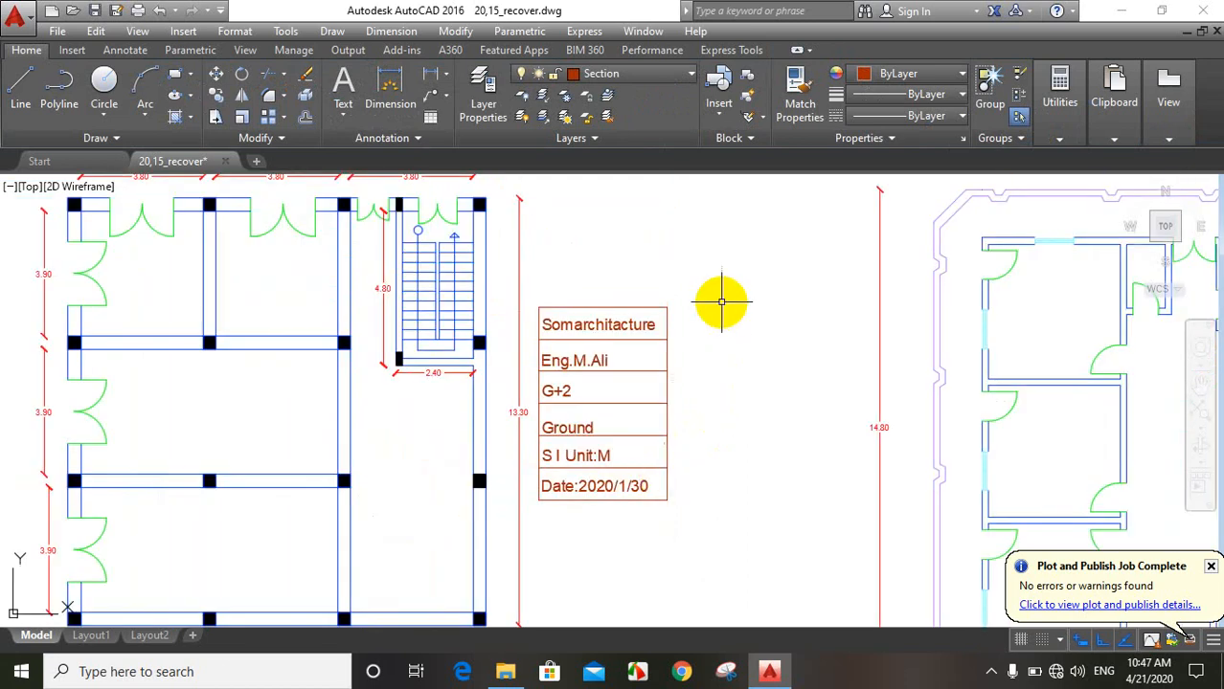
scroll(720, 301, down, 2)
scroll(720, 301, down, 1)
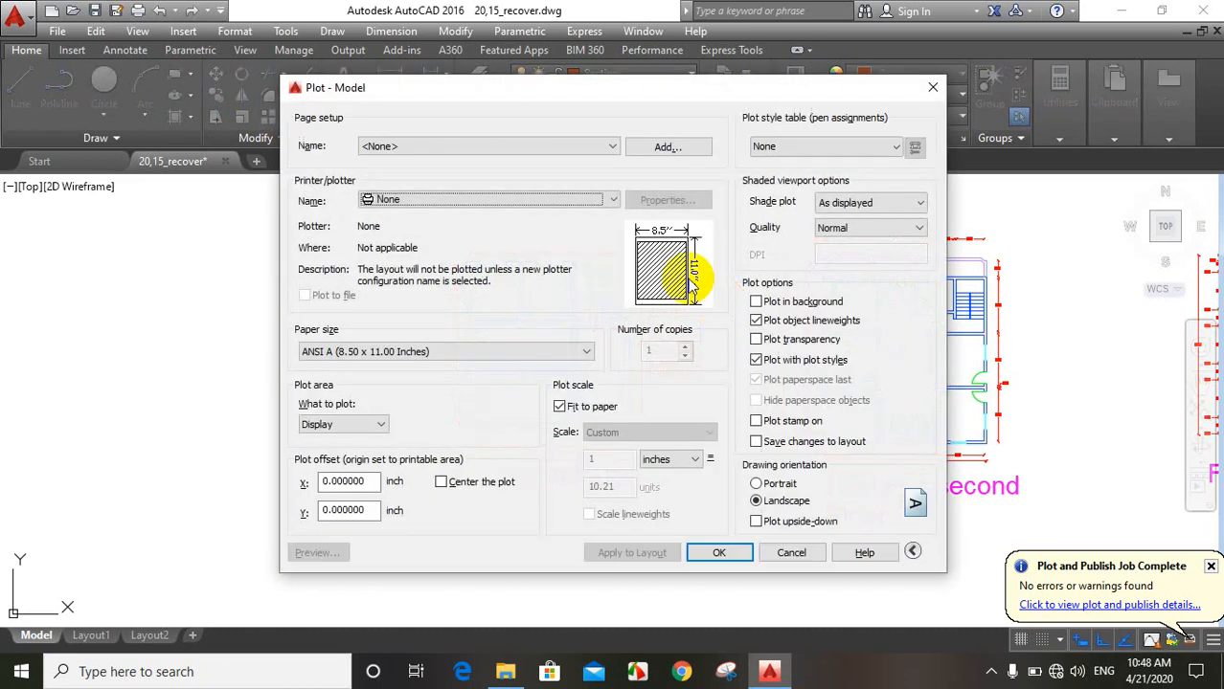
click(385, 202)
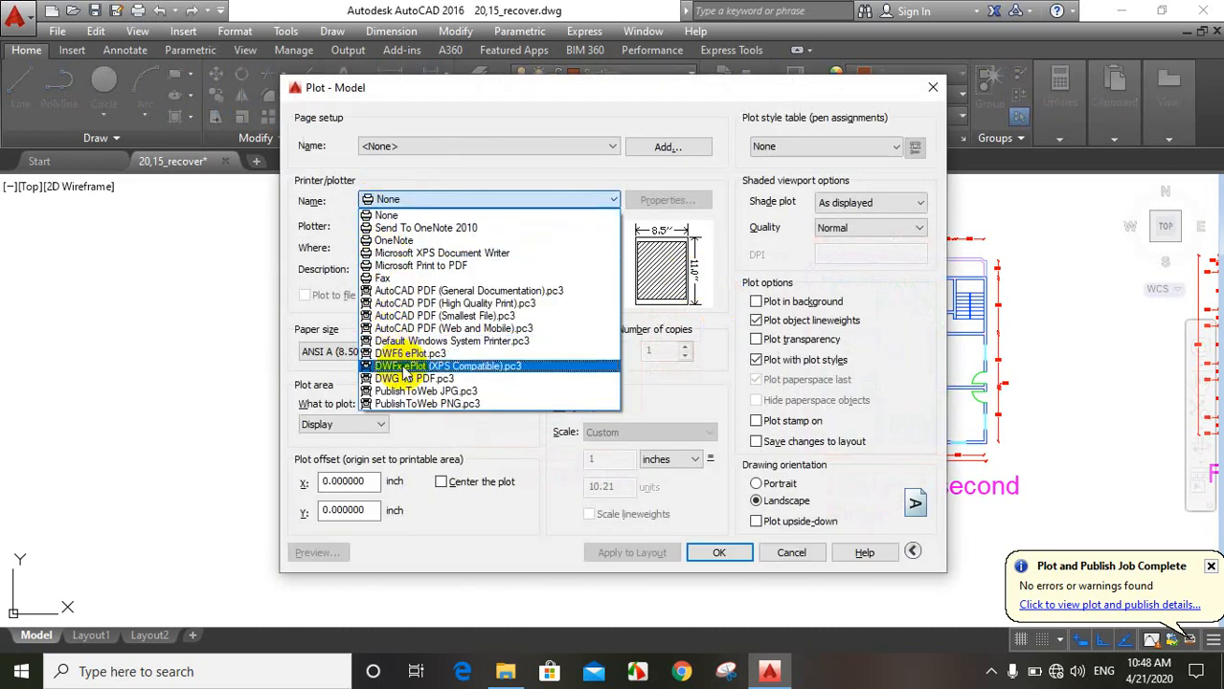
click(405, 381)
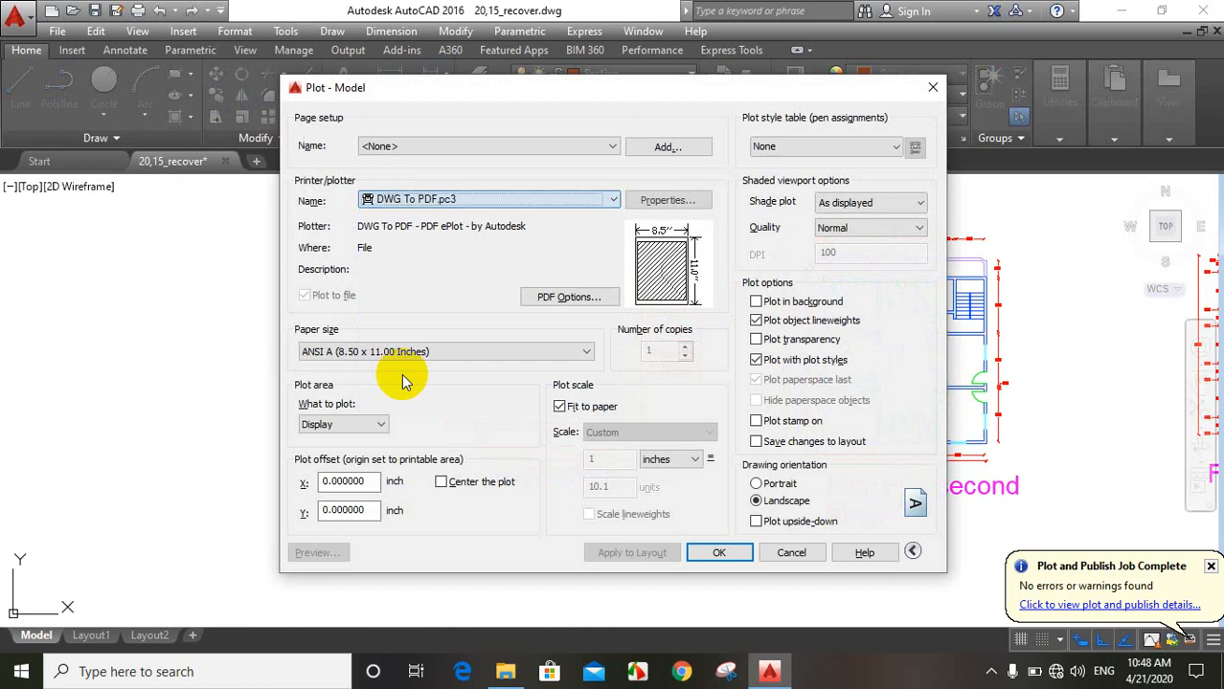
click(402, 354)
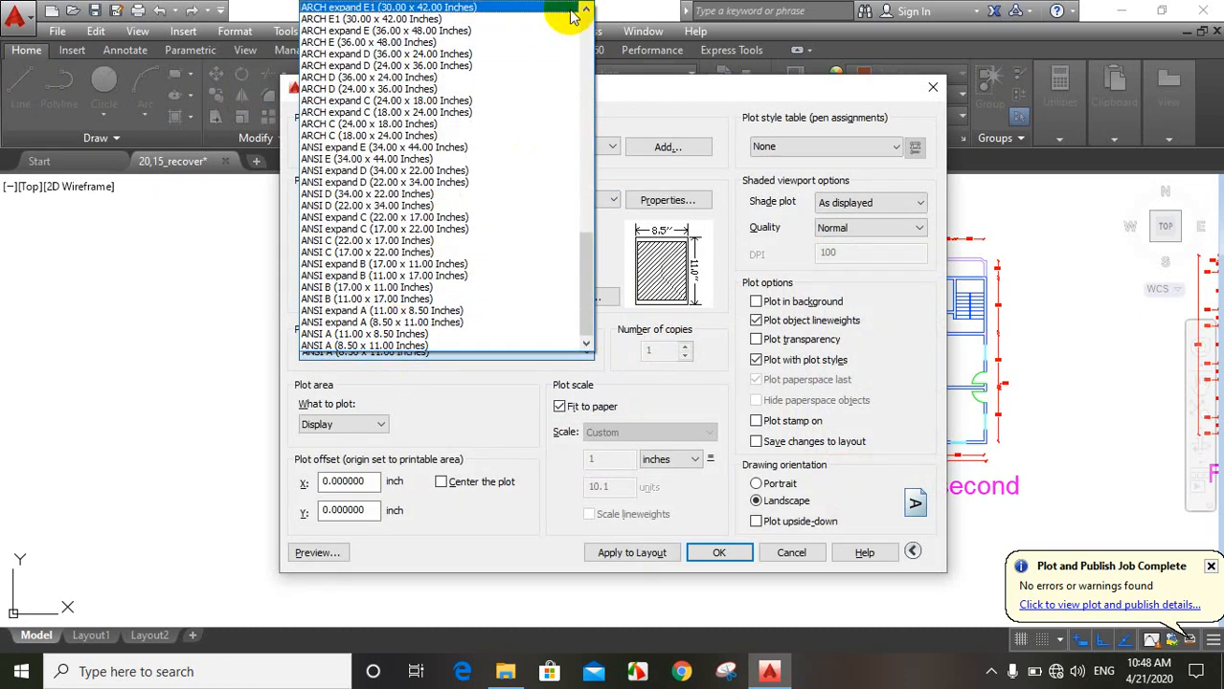
scroll(568, 10, up, 1)
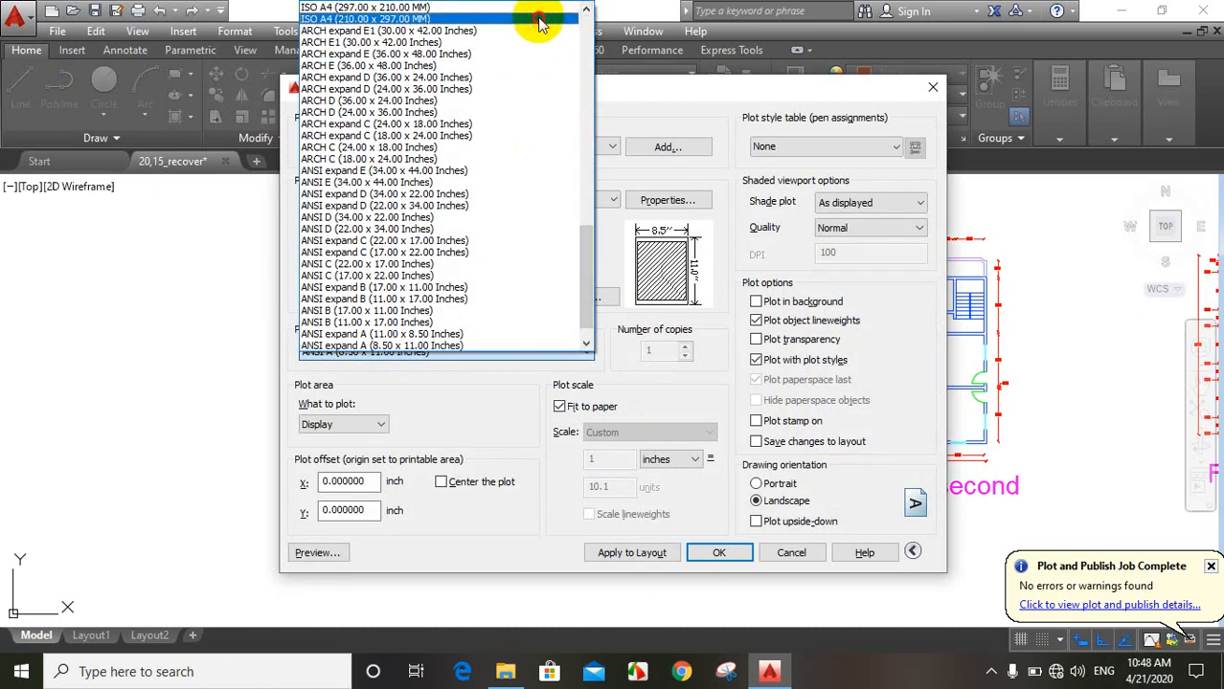
click(538, 18)
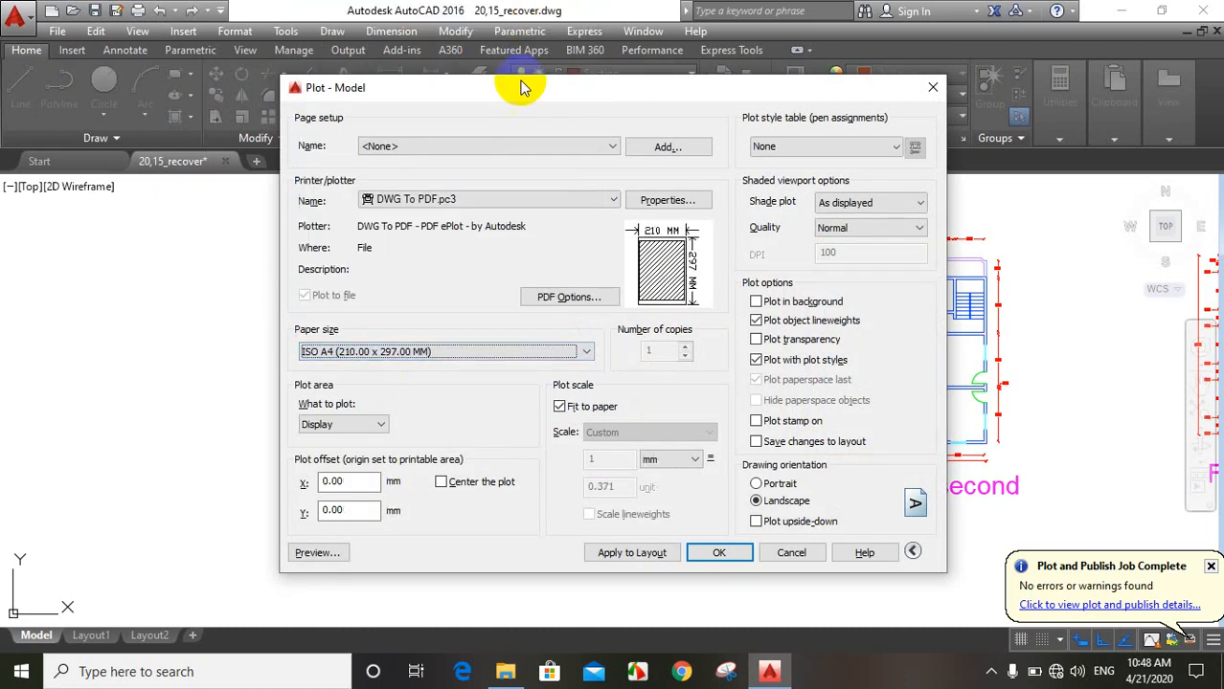
- Make the plot portrait and centered, with a window plot area enclosing the Ground Floor plan, its title and the title block table
click(771, 484)
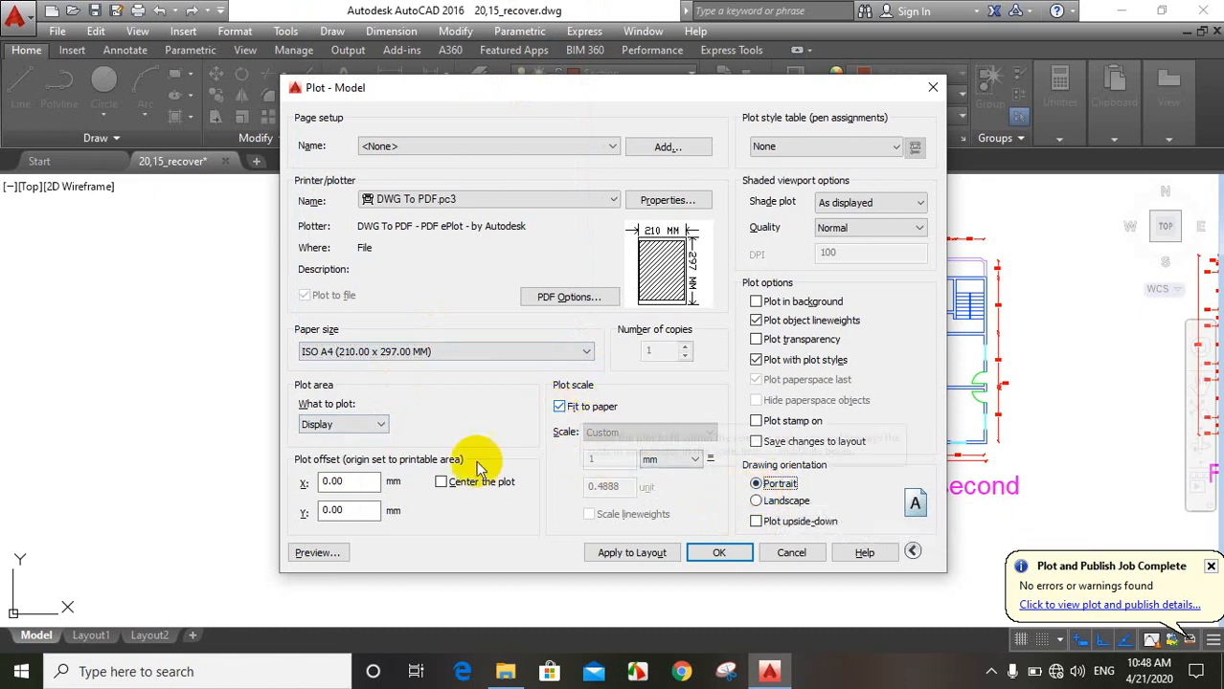
click(441, 481)
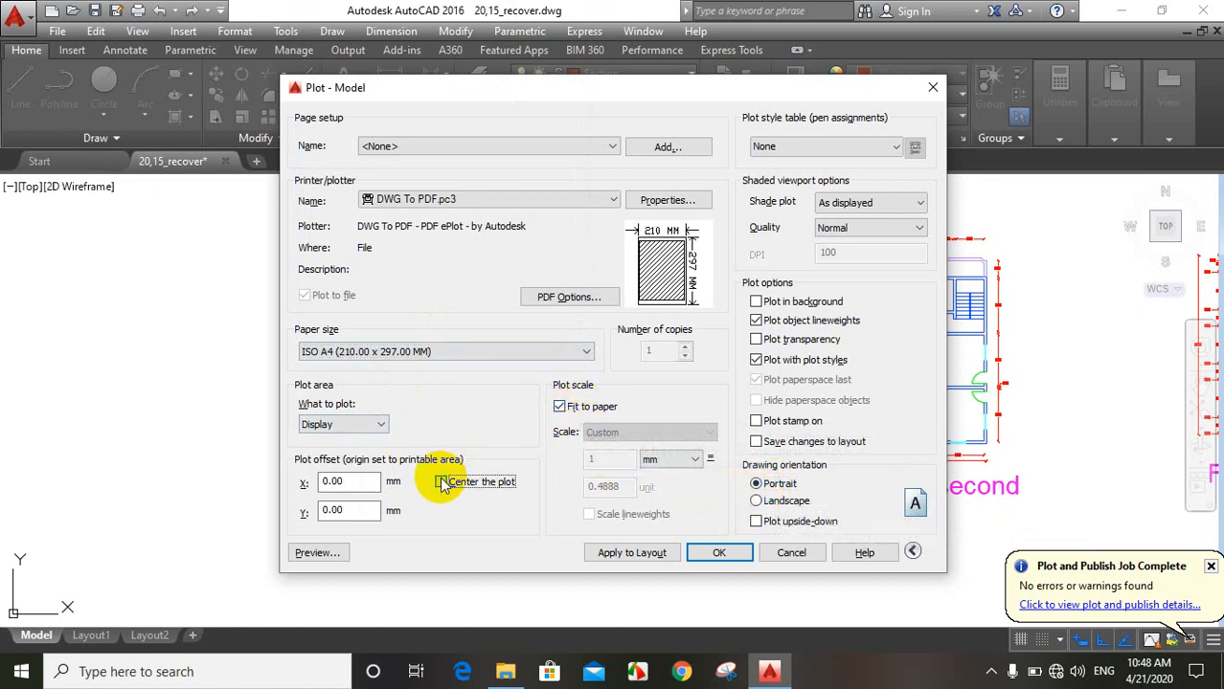
click(325, 424)
click(329, 476)
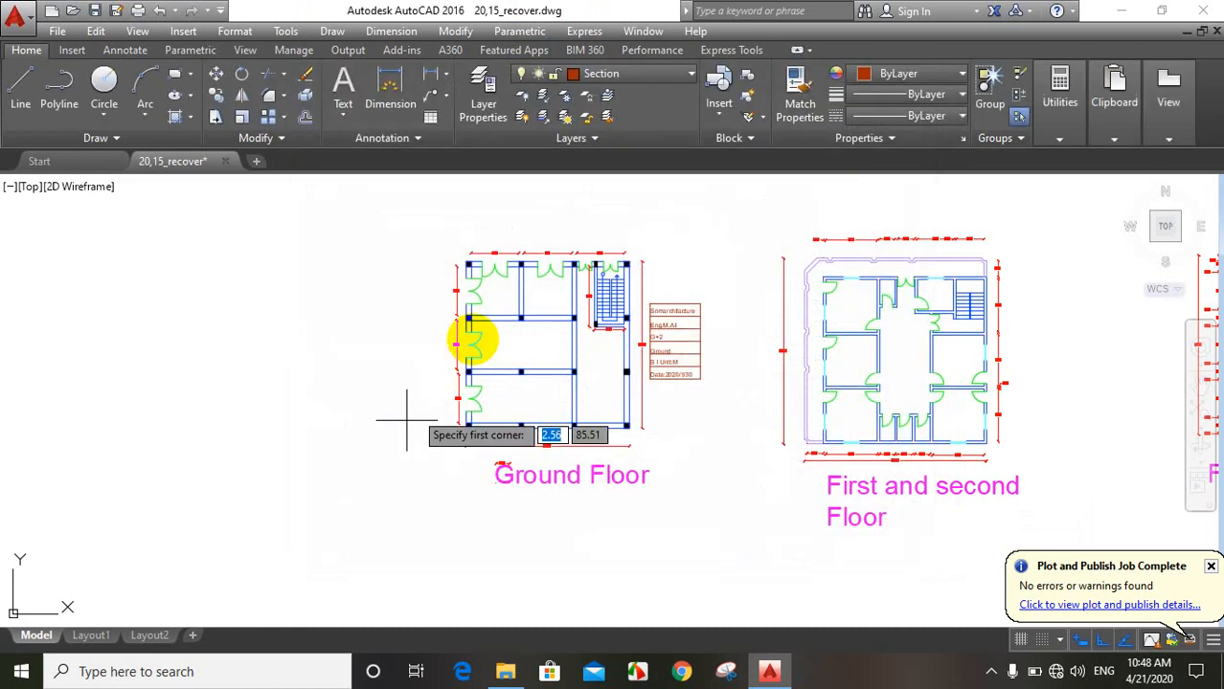
click(442, 234)
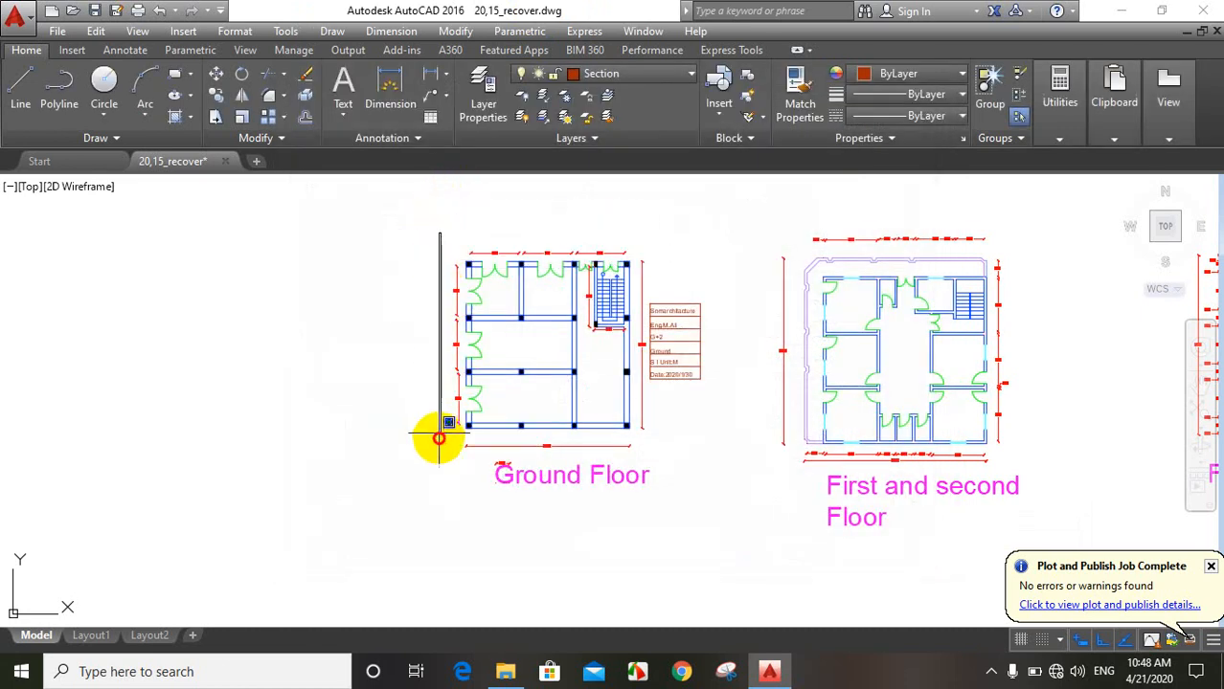
click(717, 498)
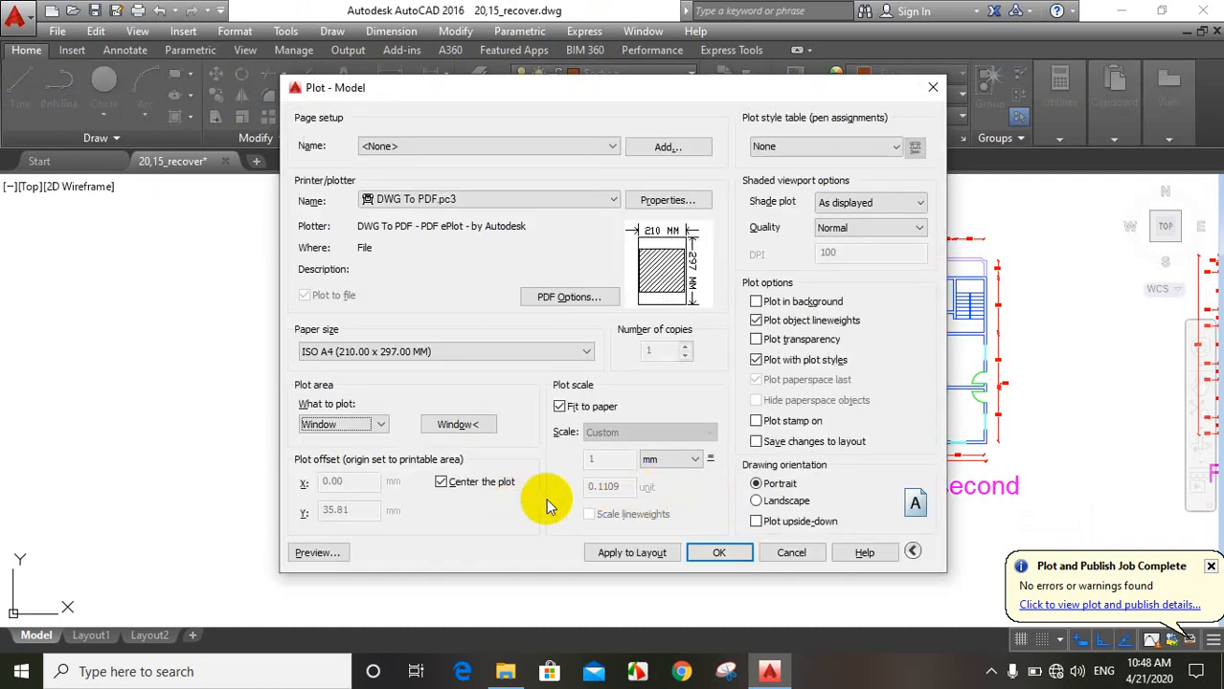
- Plot the Ground Floor sheet to a PDF file named G in the Documents folder
click(718, 552)
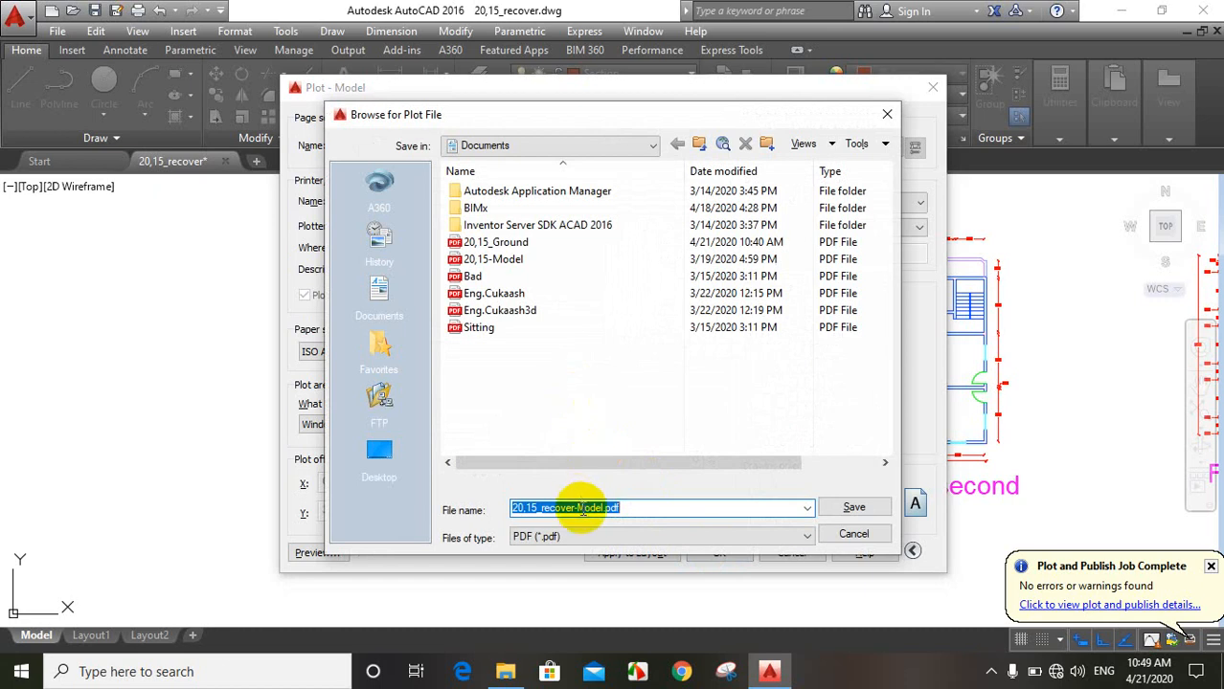
text(G)
key(Return)
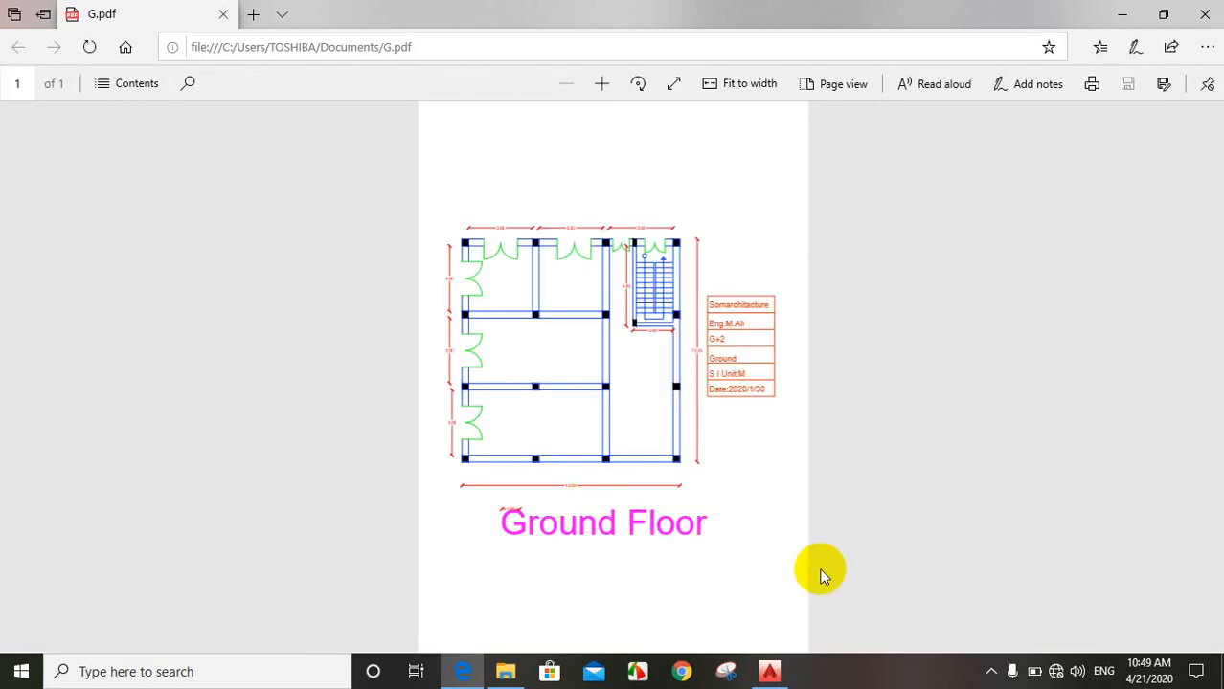
- Examine the floor plan and title block table up close in the plotted G.pdf, and close the PDF viewer
ctrl+scroll(774, 381, up, 2)
ctrl+scroll(774, 383, up, 3)
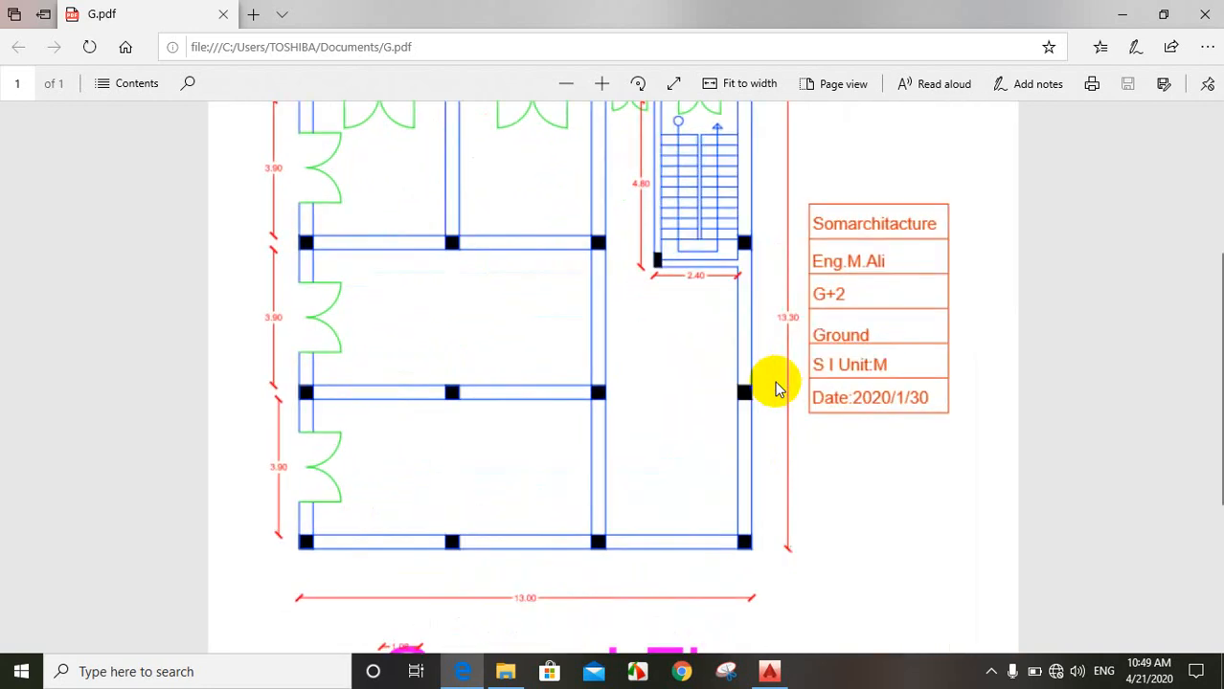
ctrl+scroll(654, 387, down, 2)
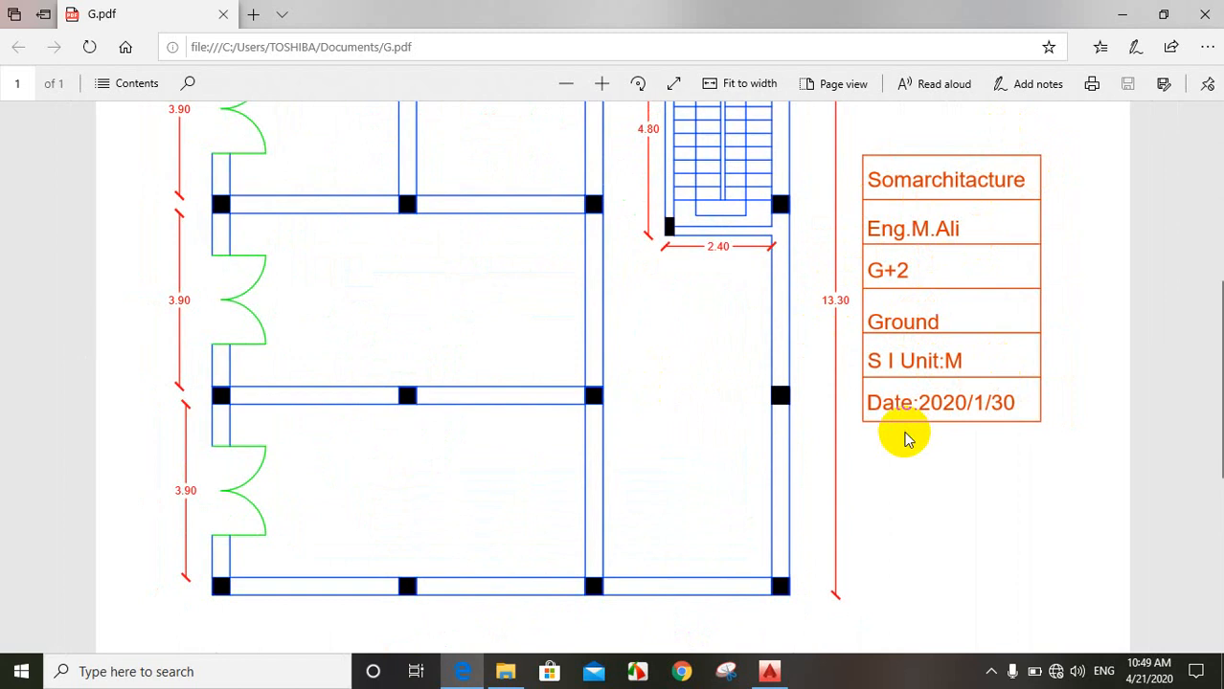
ctrl+scroll(904, 432, down, 3)
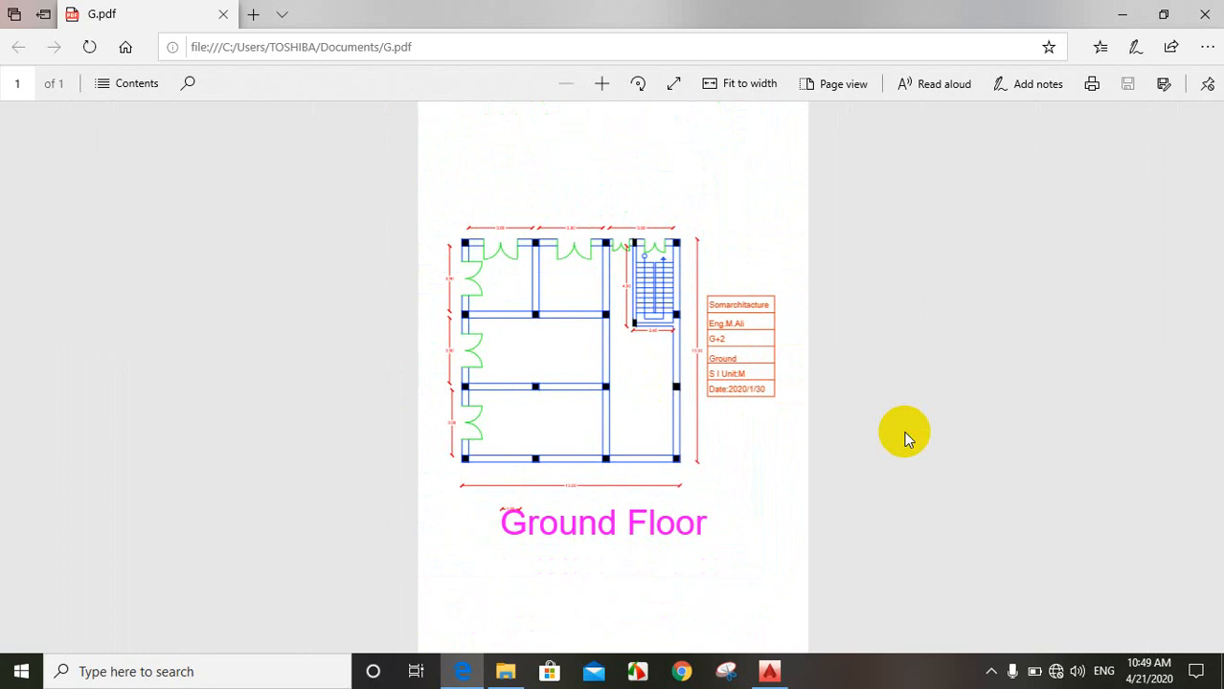
click(1203, 9)
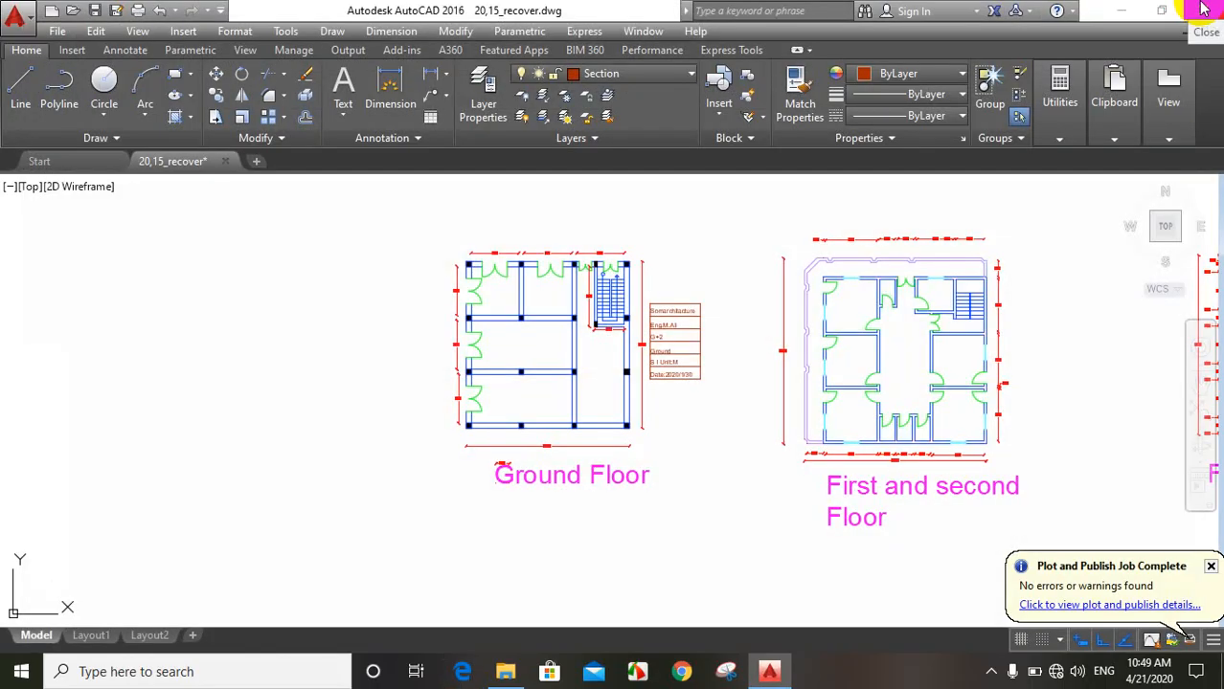